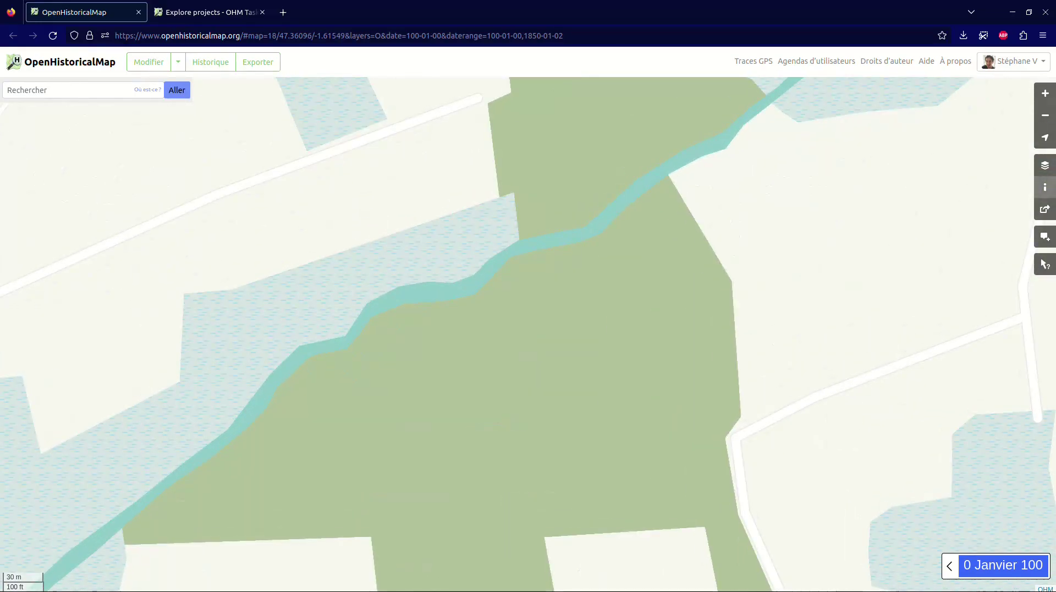
# - Examine the mapped river, meadows, woods and roads around Grand Champ and Laloeuf on the historical map
pyautogui.scroll(2, 486, 255)
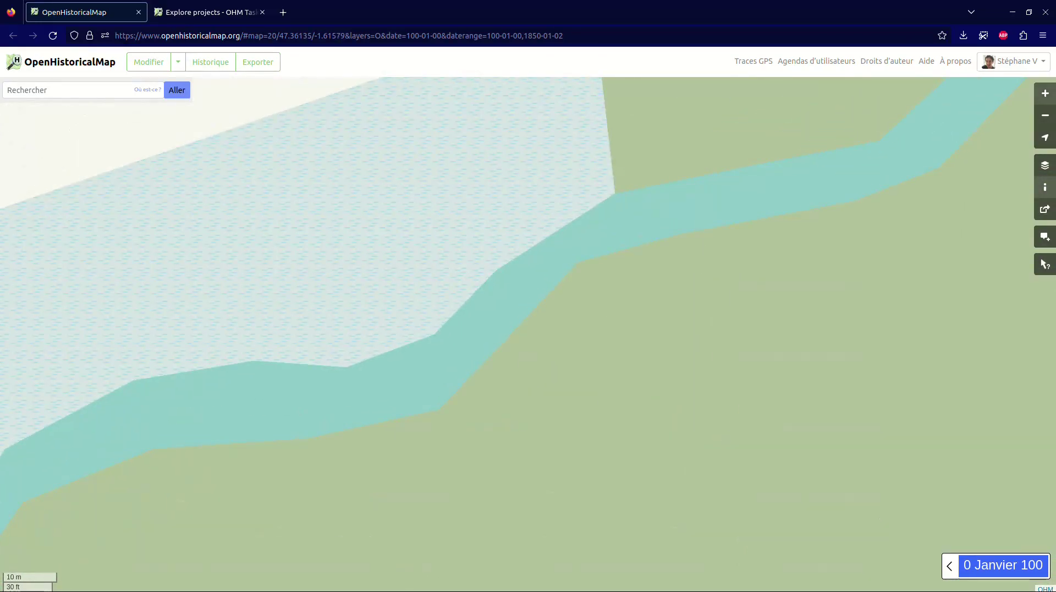
pyautogui.scroll(-2, 211, 371)
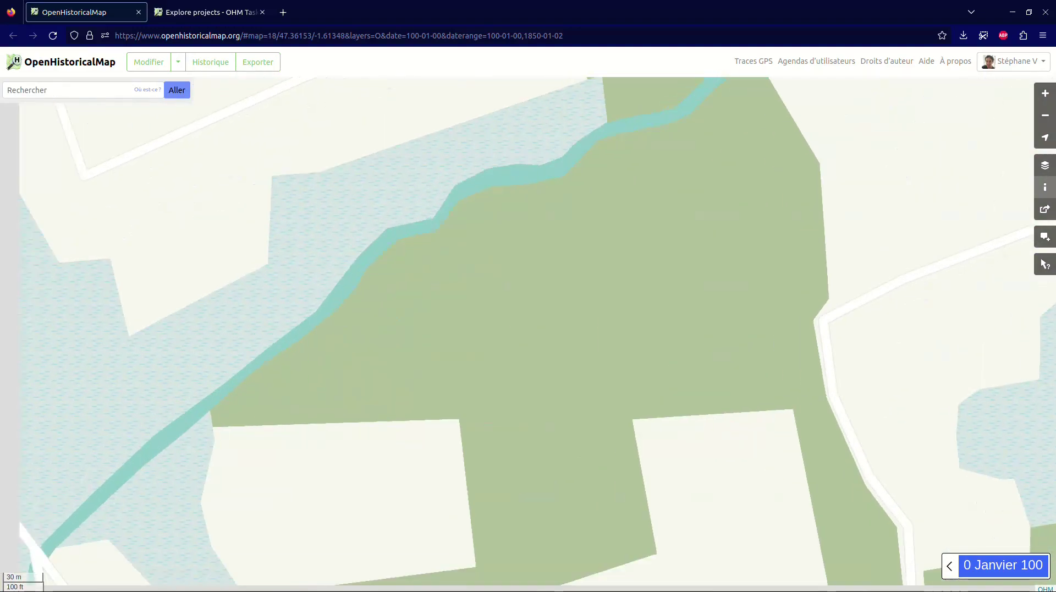
pyautogui.moveTo(210, 371); pyautogui.dragTo(447, 219)
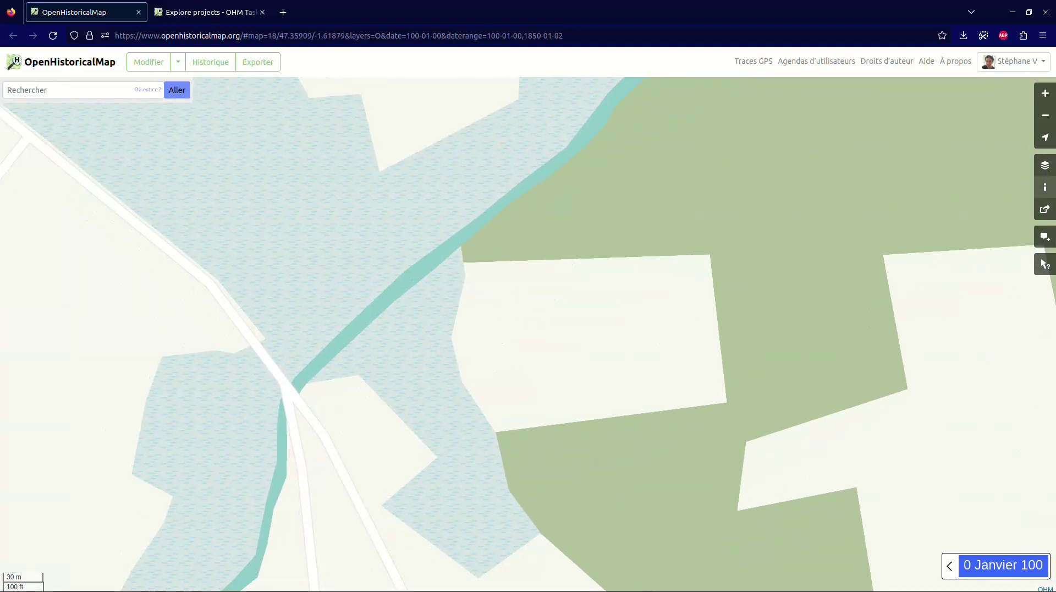
pyautogui.scroll(2, 263, 372)
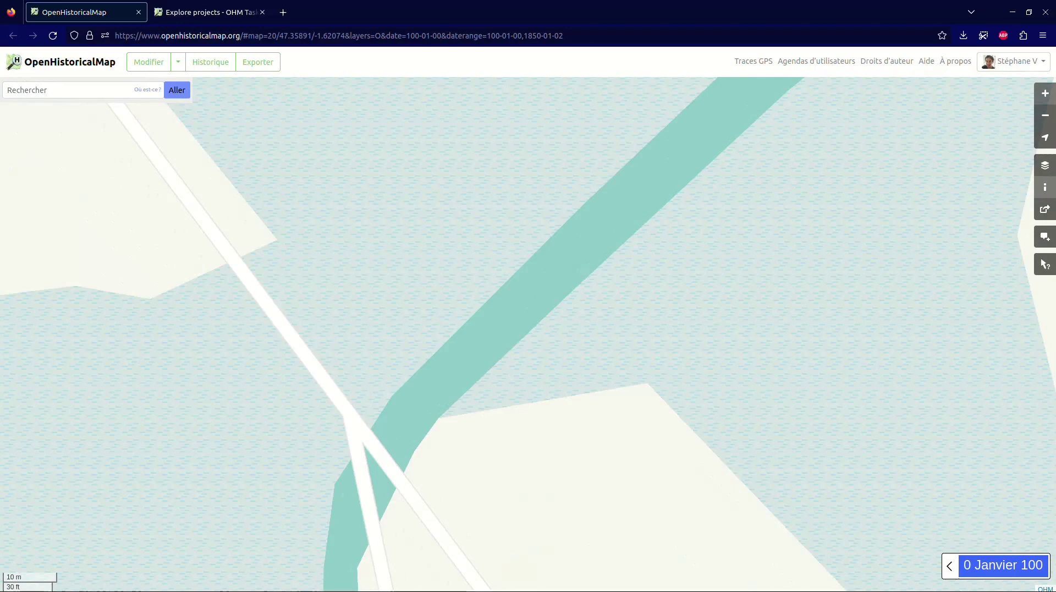
pyautogui.moveTo(264, 372); pyautogui.dragTo(332, 193)
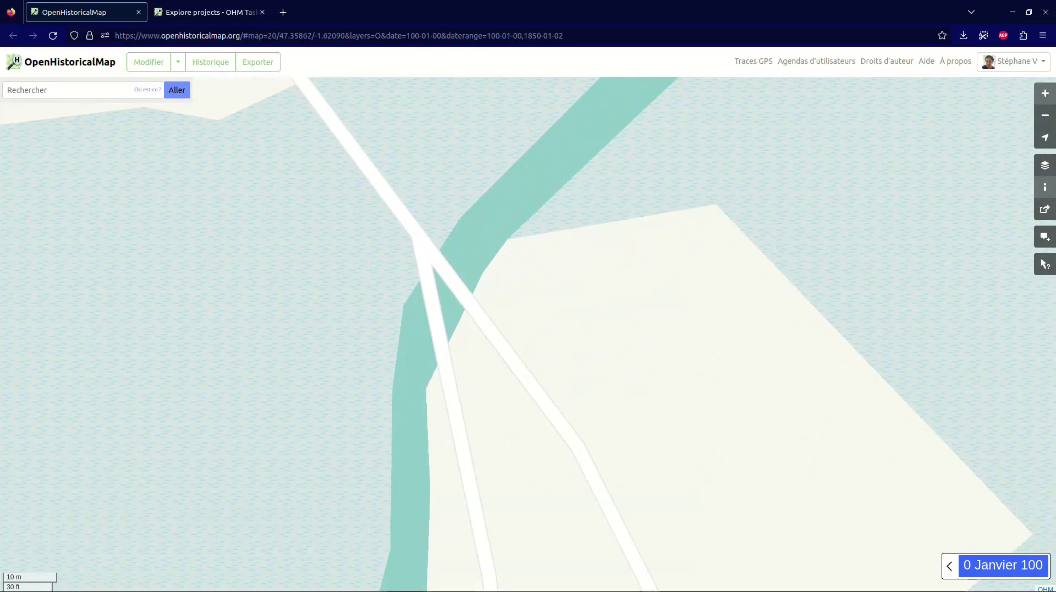
pyautogui.scroll(-2, 407, 271)
pyautogui.scroll(-2, 403, 274)
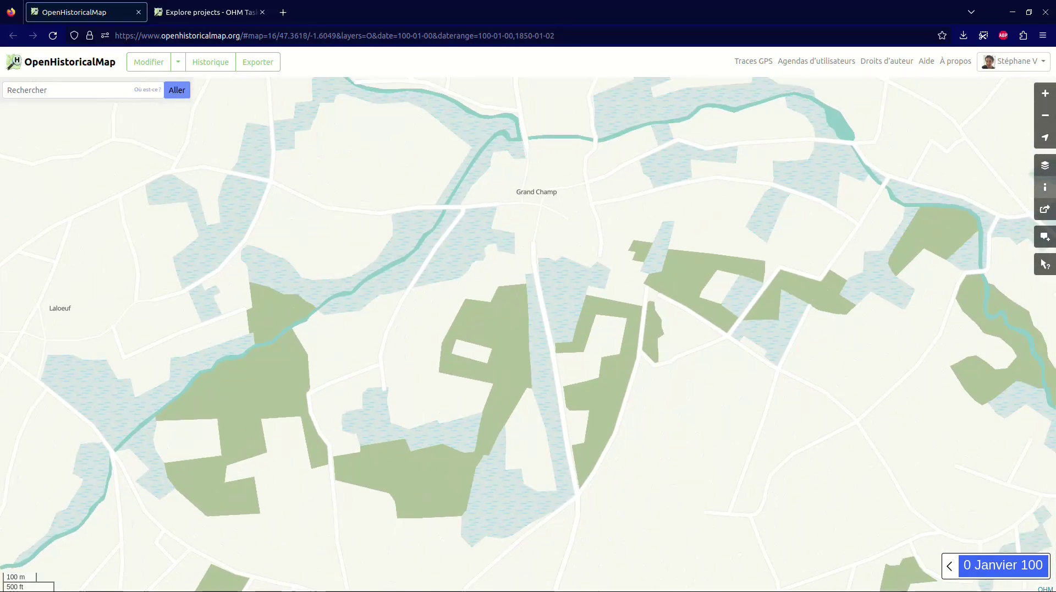
pyautogui.moveTo(528, 334); pyautogui.dragTo(416, 416)
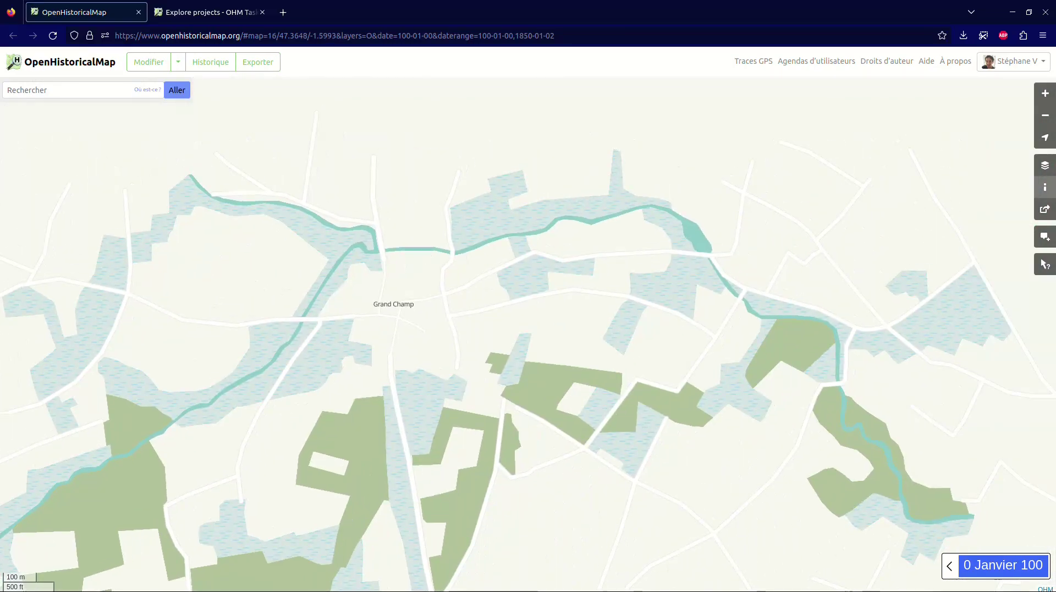
pyautogui.scroll(-2, 362, 409)
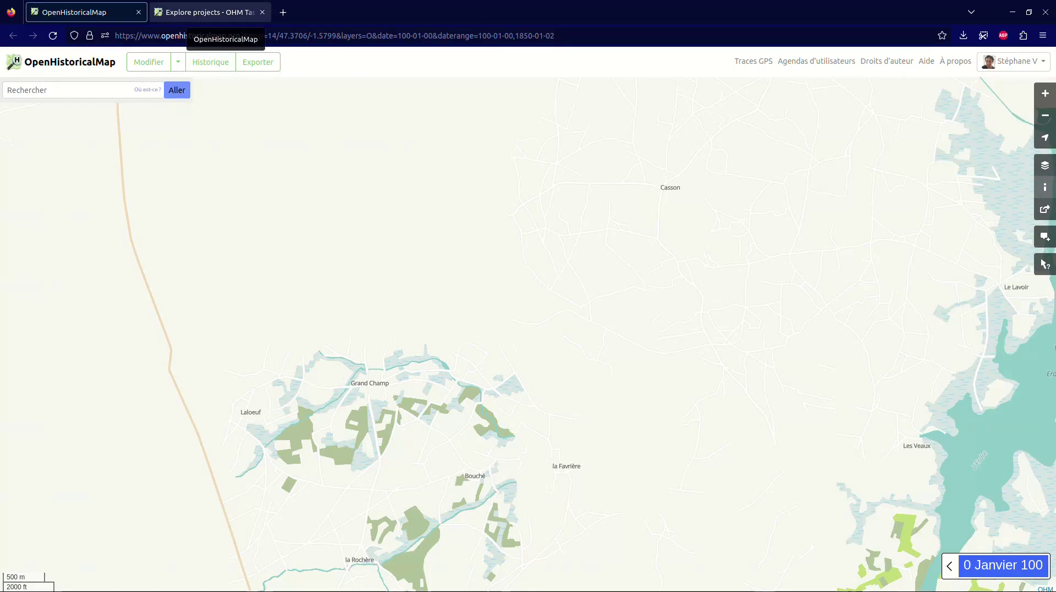
# - In the Tasking Manager, open project #30 on the Pays de la Loire road network and start mapping task #177 in JOSM
pyautogui.click(206, 12)
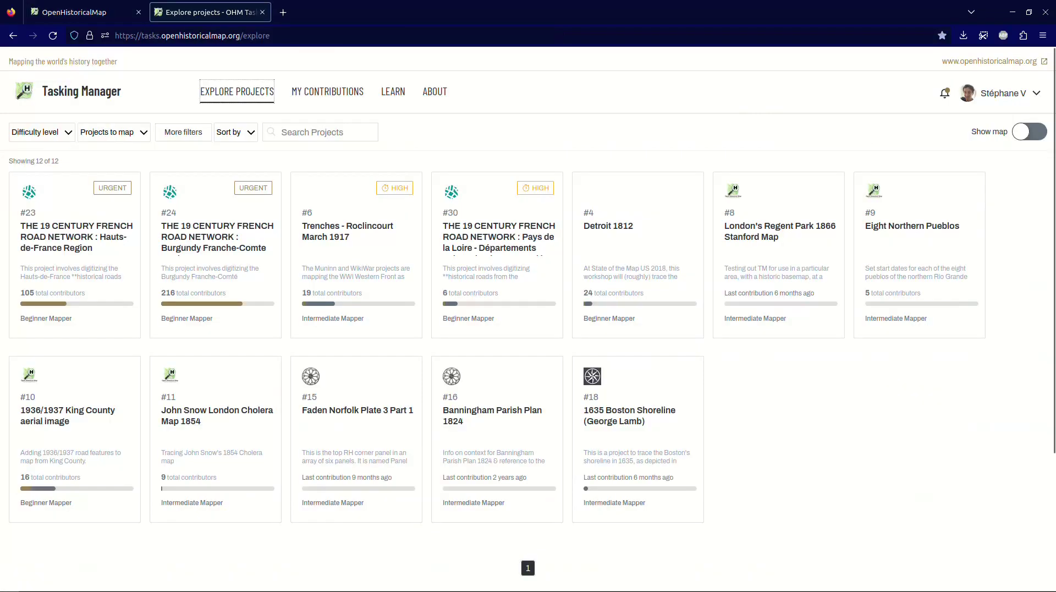
pyautogui.click(496, 253)
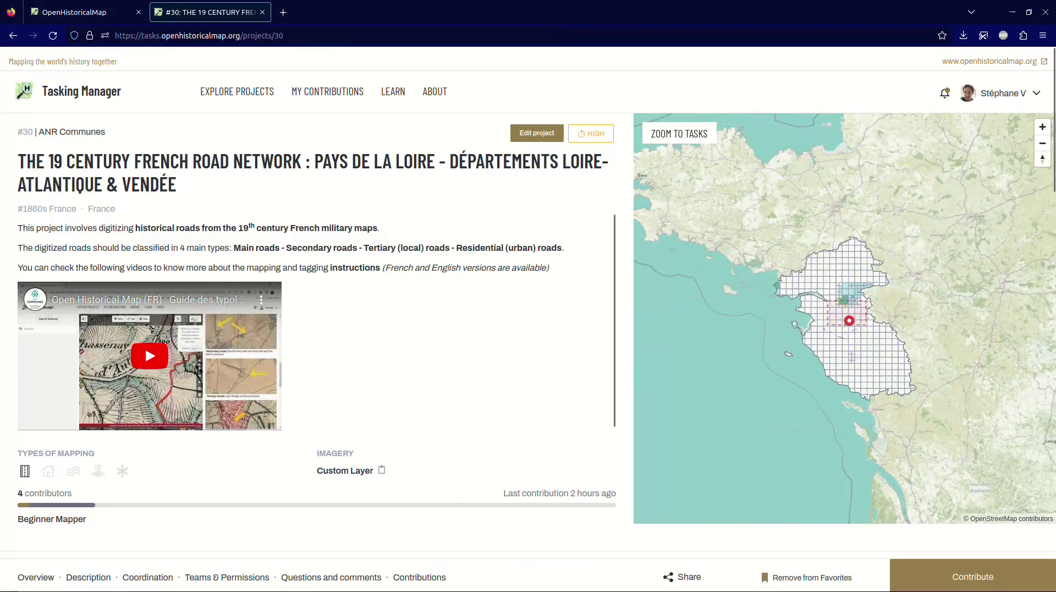
pyautogui.click(972, 577)
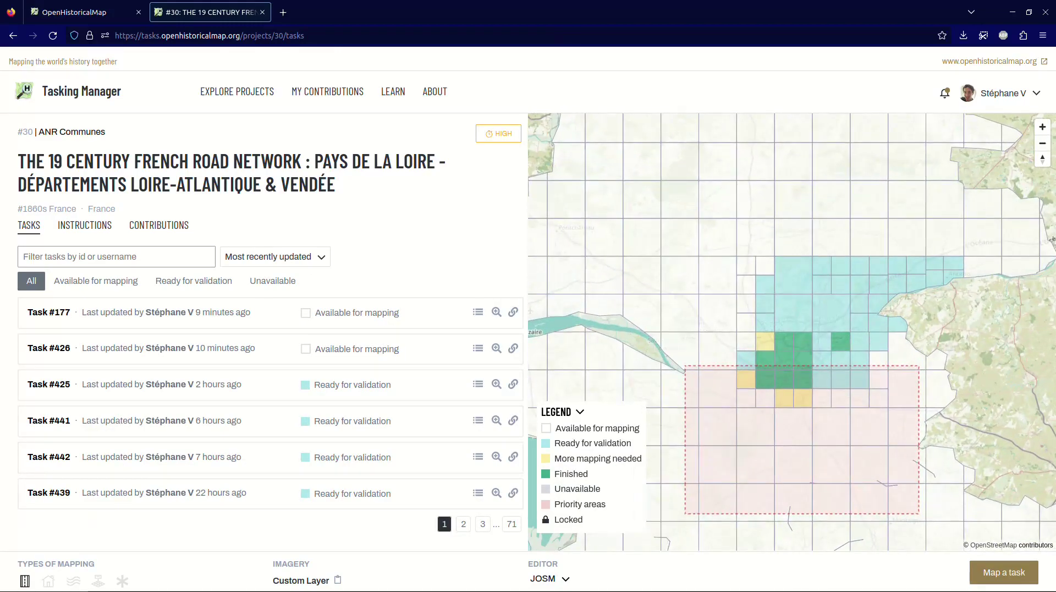
pyautogui.click(793, 237)
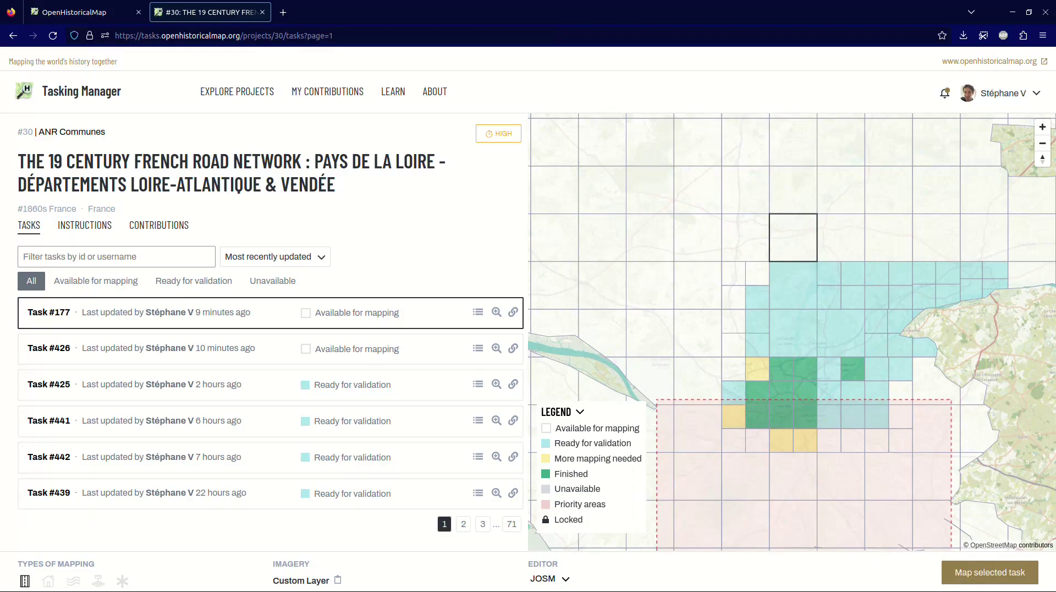
pyautogui.click(988, 572)
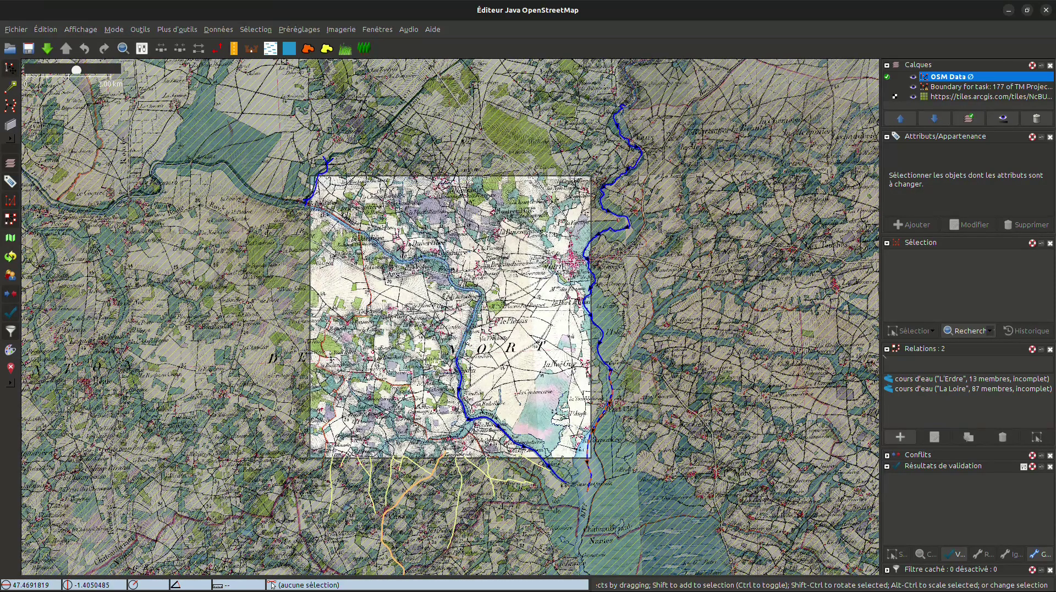
# - Go through the task boundary and imagery layers and return to OSM Data as the active layer
pyautogui.click(986, 86)
pyautogui.click(986, 96)
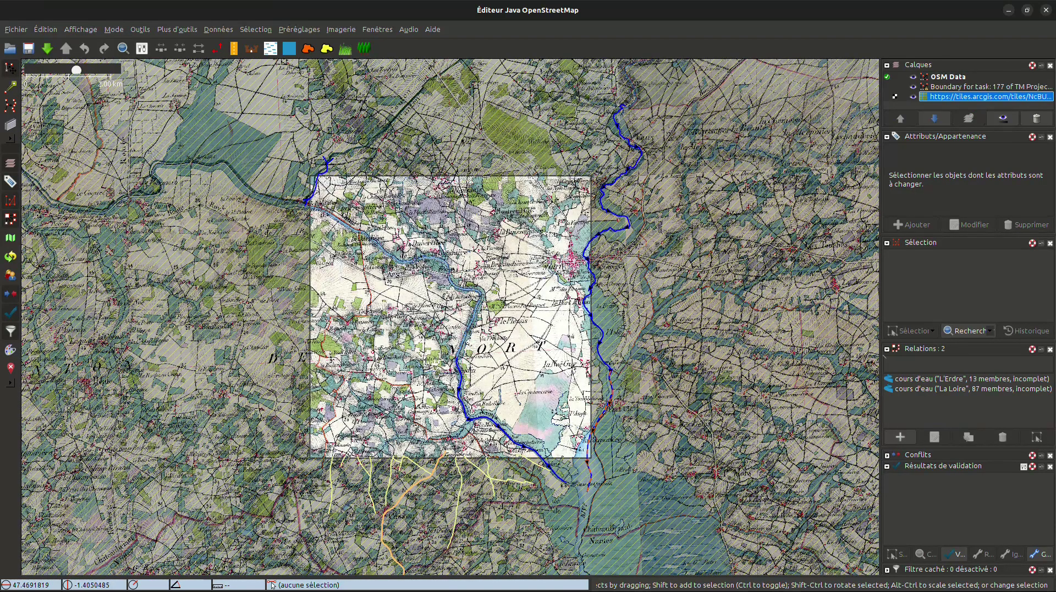
pyautogui.click(986, 76)
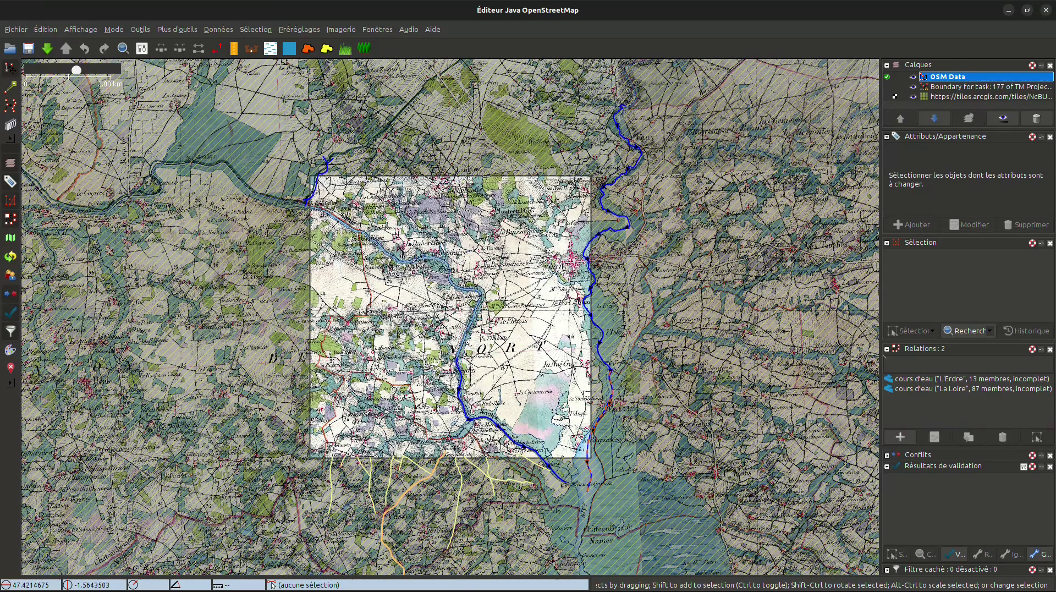
# - Start tracing the green wood parcel near la Bautrie, from its northern edge along the road and around its western lobe
pyautogui.scroll(2, 353, 358)
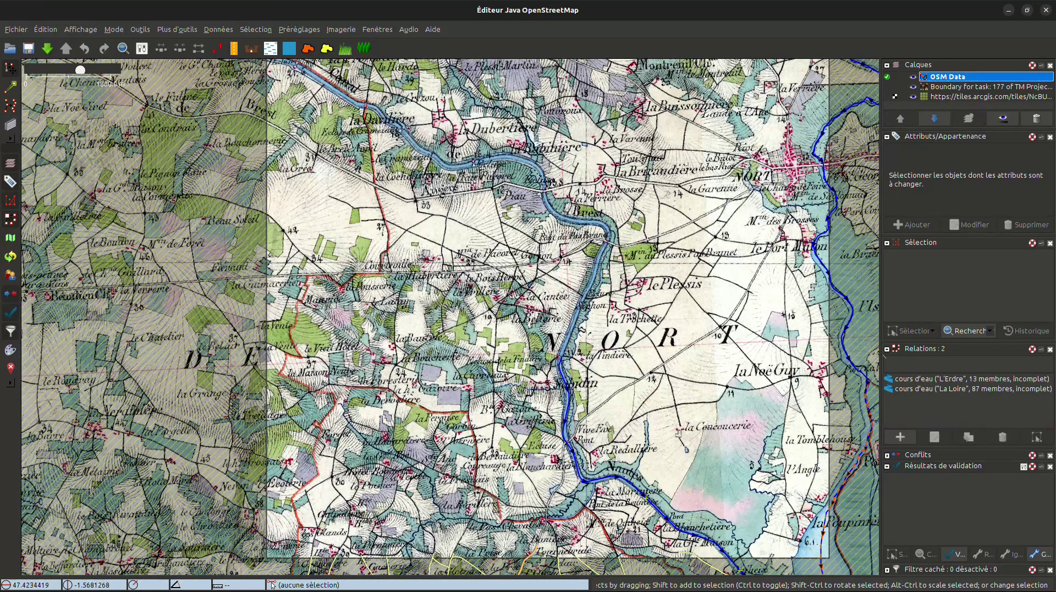
pyautogui.scroll(2, 467, 327)
pyautogui.scroll(2, 467, 327)
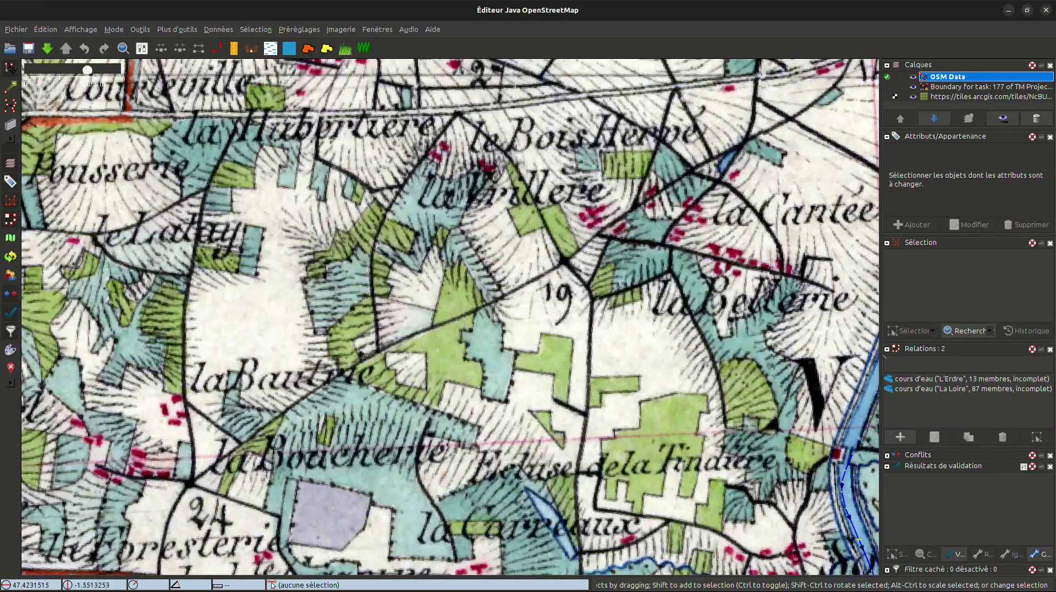
pyautogui.scroll(2, 467, 328)
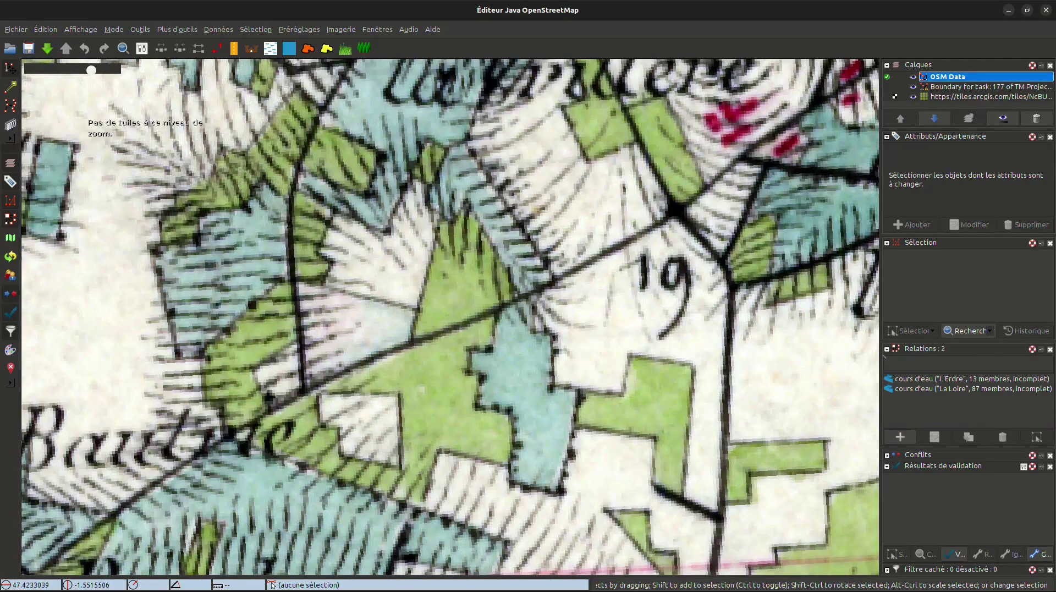
pyautogui.scroll(-2, 423, 330)
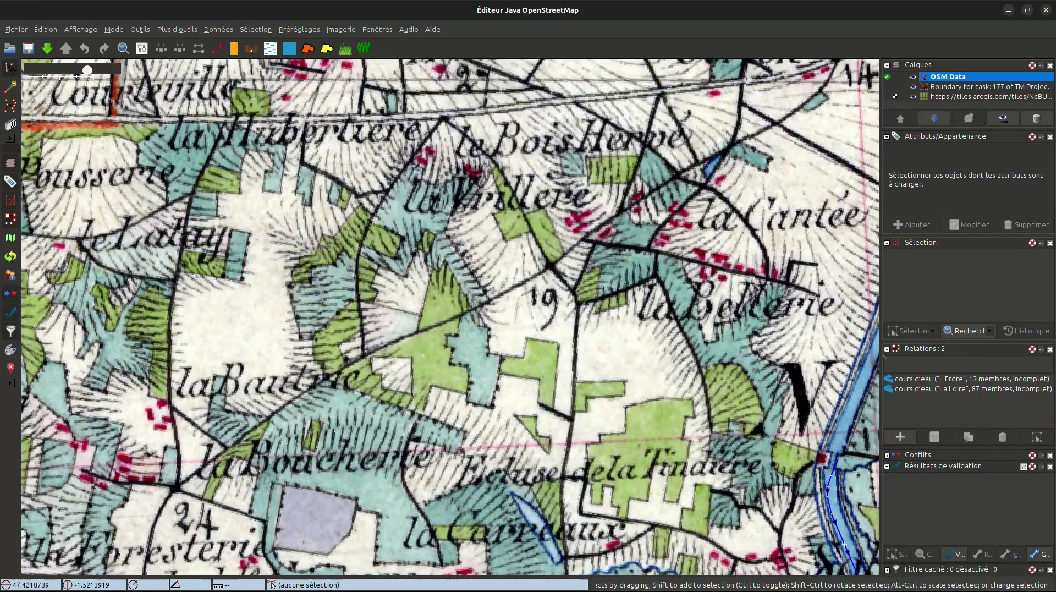
pyautogui.press('a')
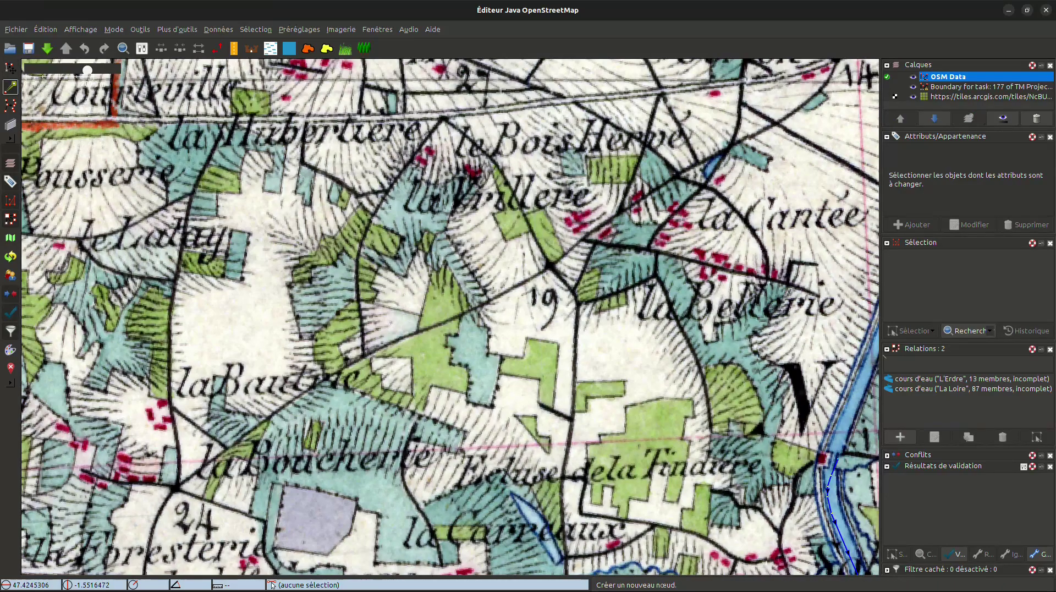
pyautogui.click(433, 268)
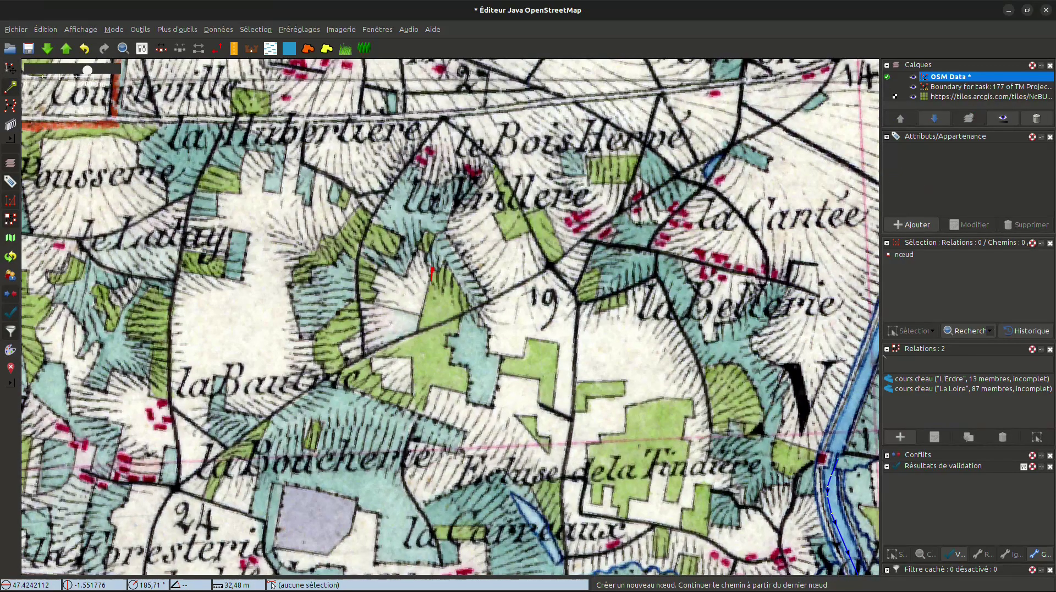
pyautogui.click(417, 333)
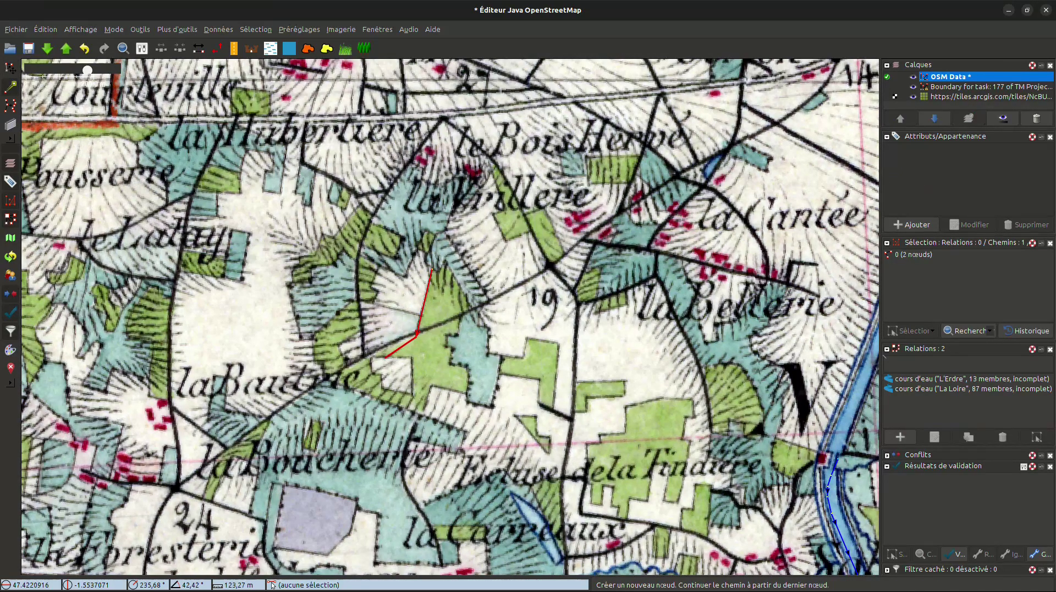
pyautogui.click(345, 361)
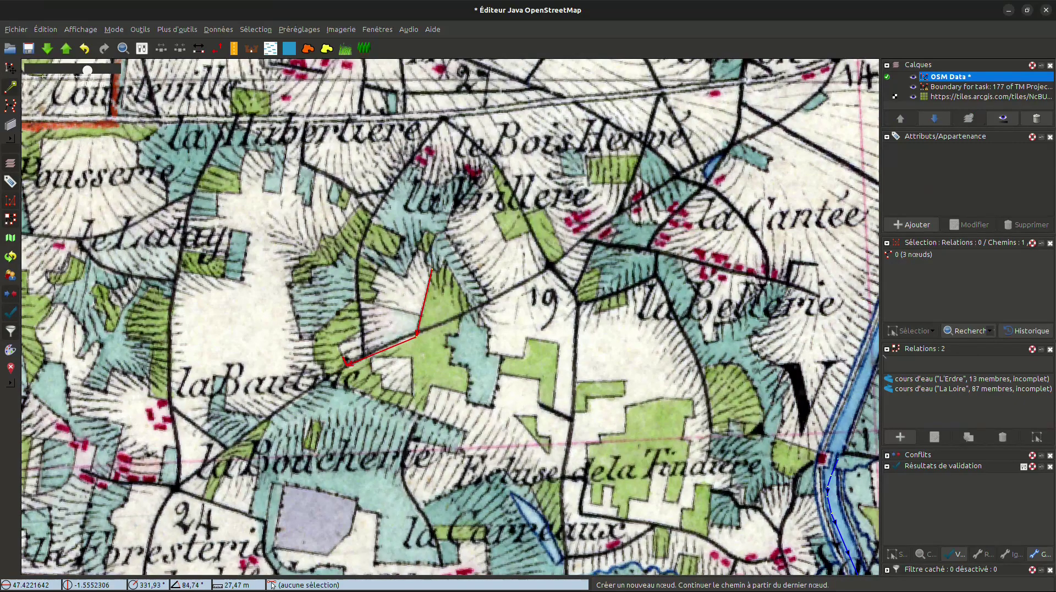
pyautogui.click(360, 330)
pyautogui.click(313, 336)
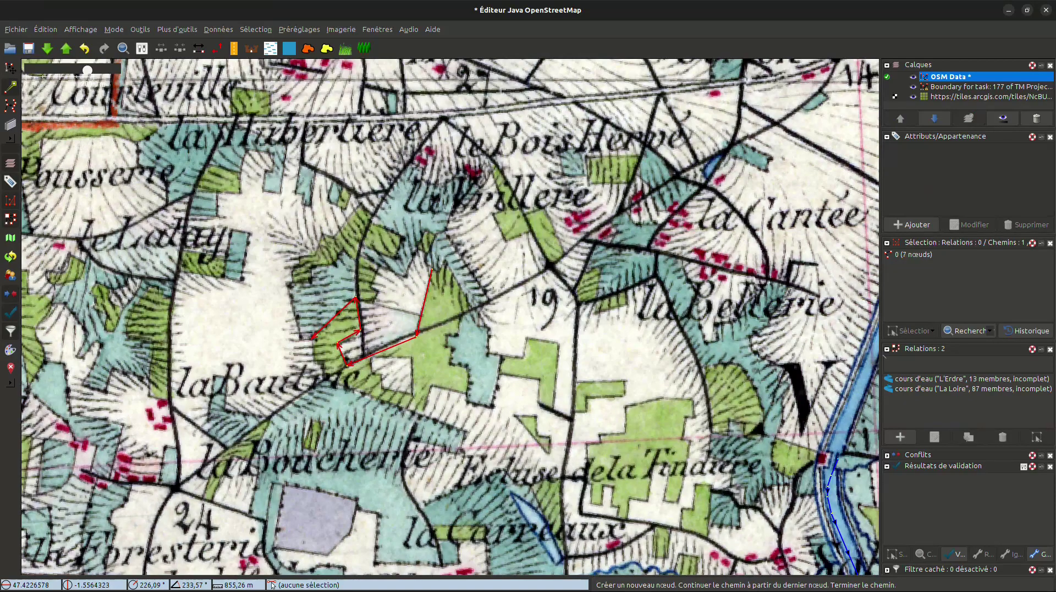
pyautogui.click(316, 362)
pyautogui.click(327, 378)
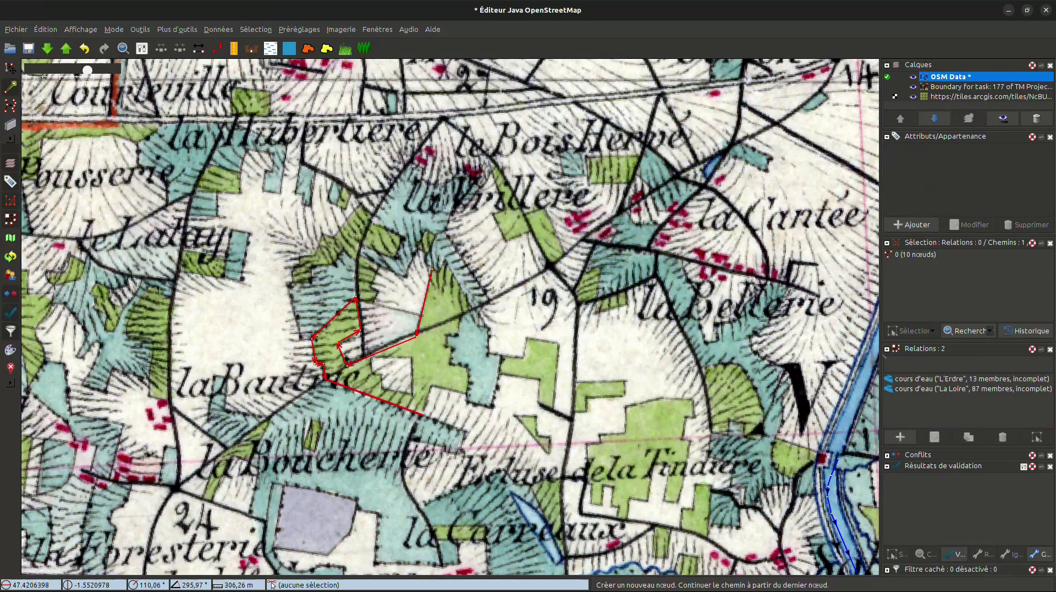
# - Trace the wood parcel's southern and stepped eastern edges up to its northern tip, and close the outline
pyautogui.click(433, 385)
pyautogui.click(465, 391)
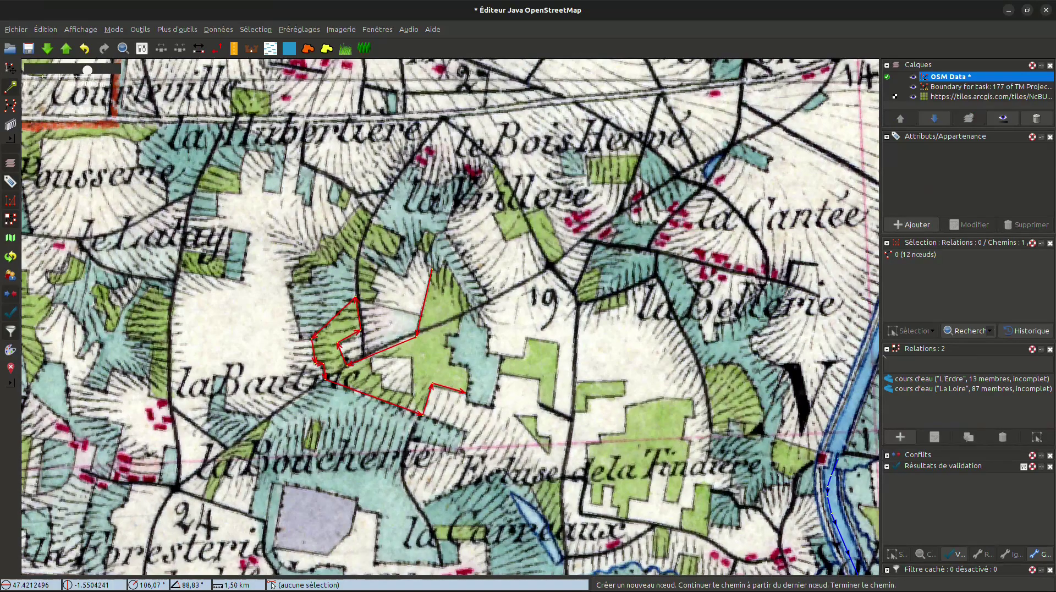
pyautogui.click(452, 363)
pyautogui.click(449, 345)
pyautogui.click(446, 345)
pyautogui.click(448, 334)
pyautogui.click(458, 334)
pyautogui.click(462, 312)
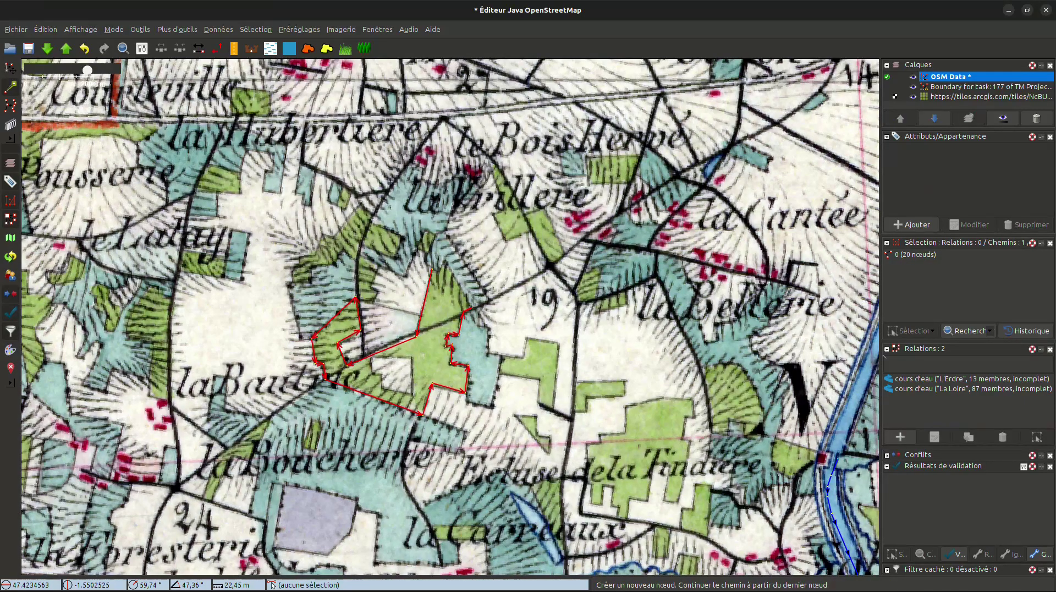
pyautogui.click(447, 259)
pyautogui.click(440, 271)
pyautogui.click(432, 270)
pyautogui.press('s')
pyautogui.press('Escape')
# - Trace the outer edge of the blue-green strip northeast of the wood, linking two existing nodes of the wood outline
pyautogui.click(382, 351)
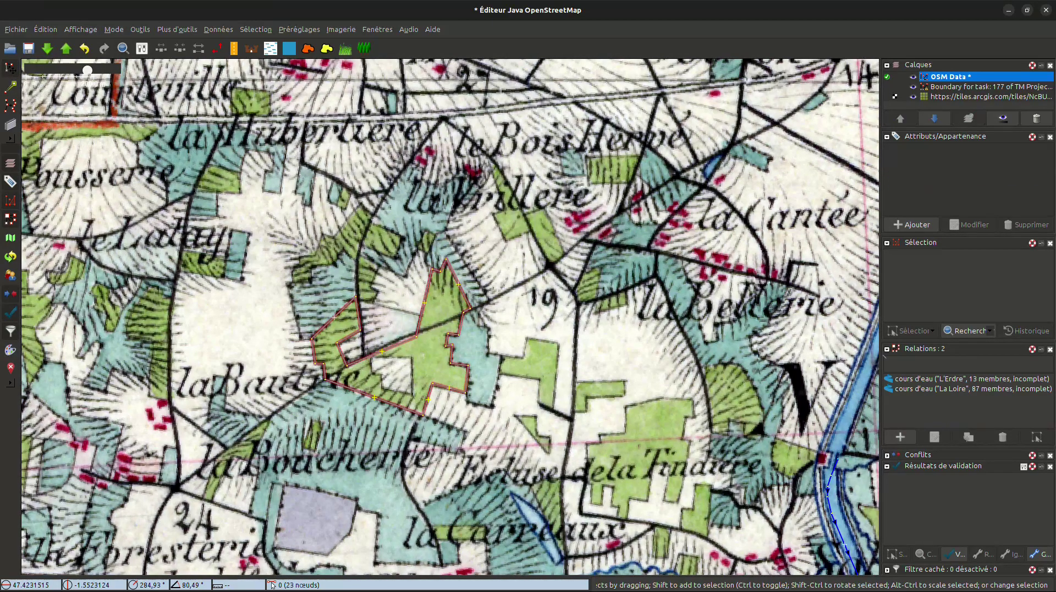
pyautogui.scroll(2, 469, 320)
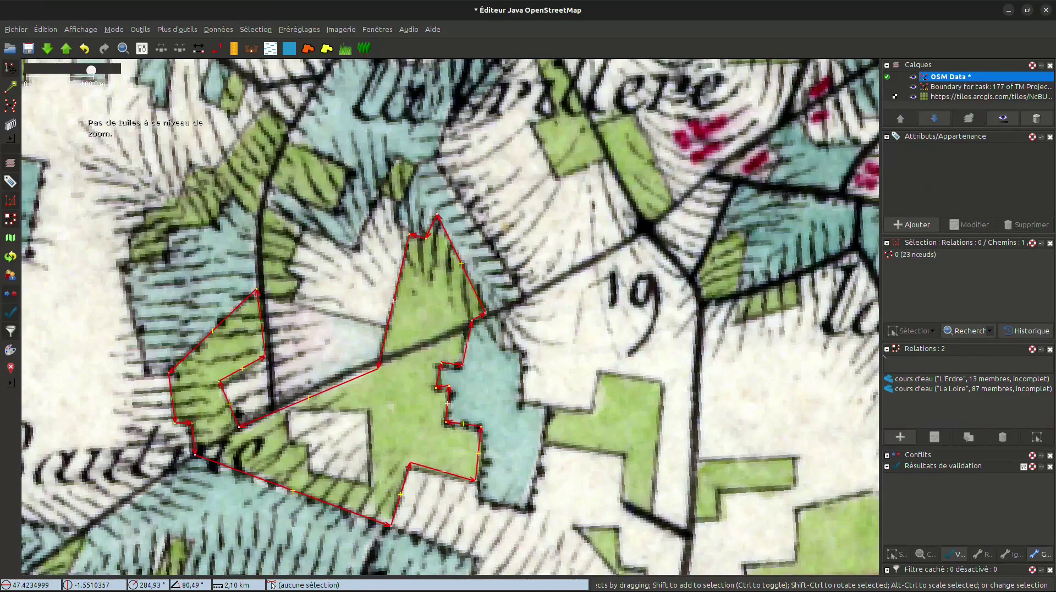
pyautogui.press('Escape')
pyautogui.moveTo(396, 225); pyautogui.dragTo(393, 244)
pyautogui.press('a')
pyautogui.click(390, 230)
pyautogui.click(378, 221)
pyautogui.click(397, 162)
pyautogui.click(418, 154)
pyautogui.click(505, 292)
pyautogui.click(465, 309)
pyautogui.press('s')
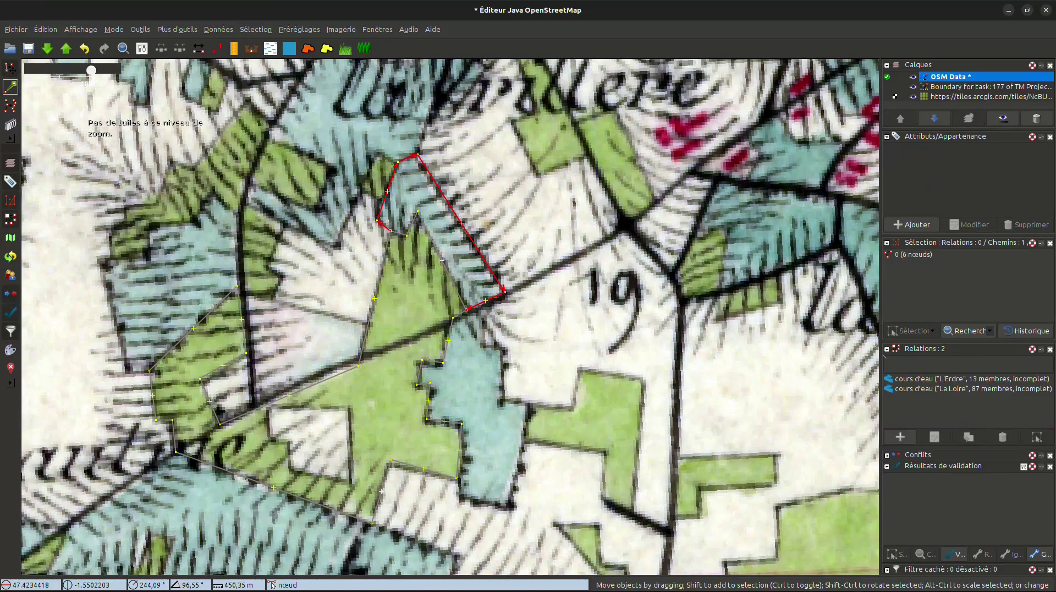
# - Split the wood outline at the two nodes shared with the blue-green strip and select the shared section
pyautogui.click(450, 276)
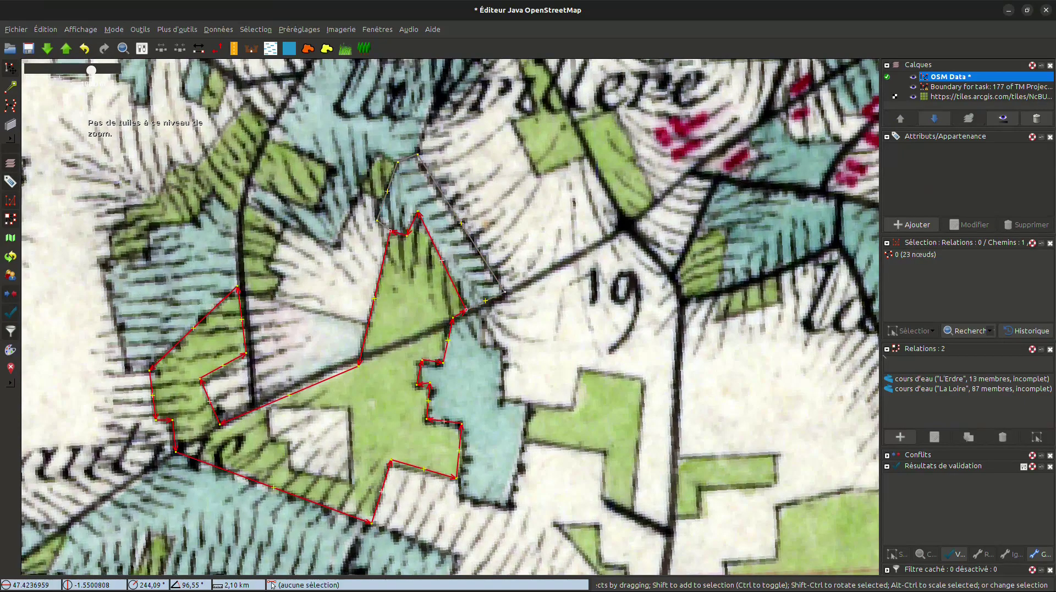
pyautogui.click(476, 245)
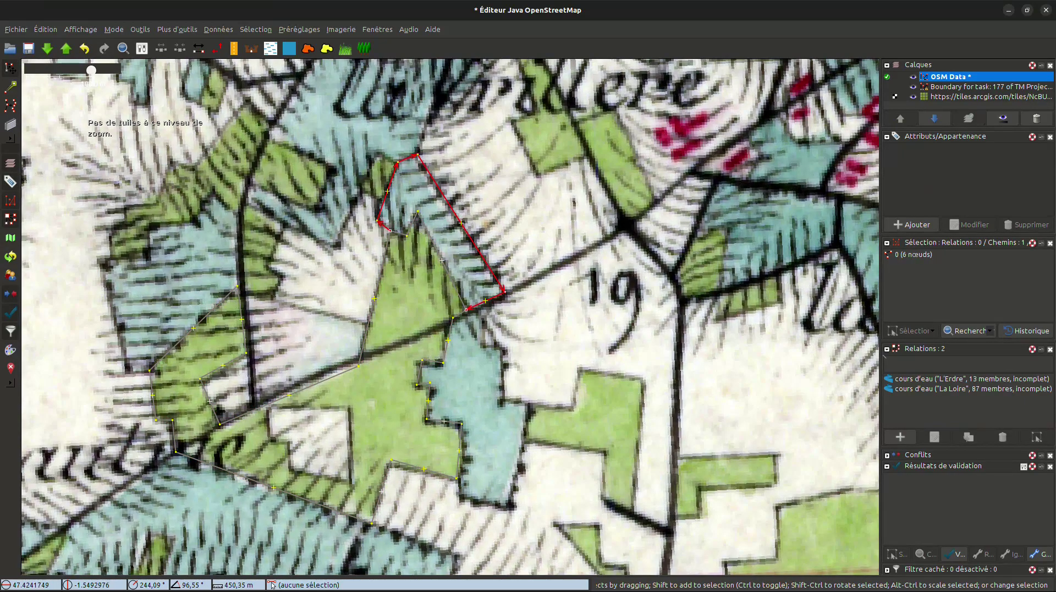
pyautogui.click(373, 298)
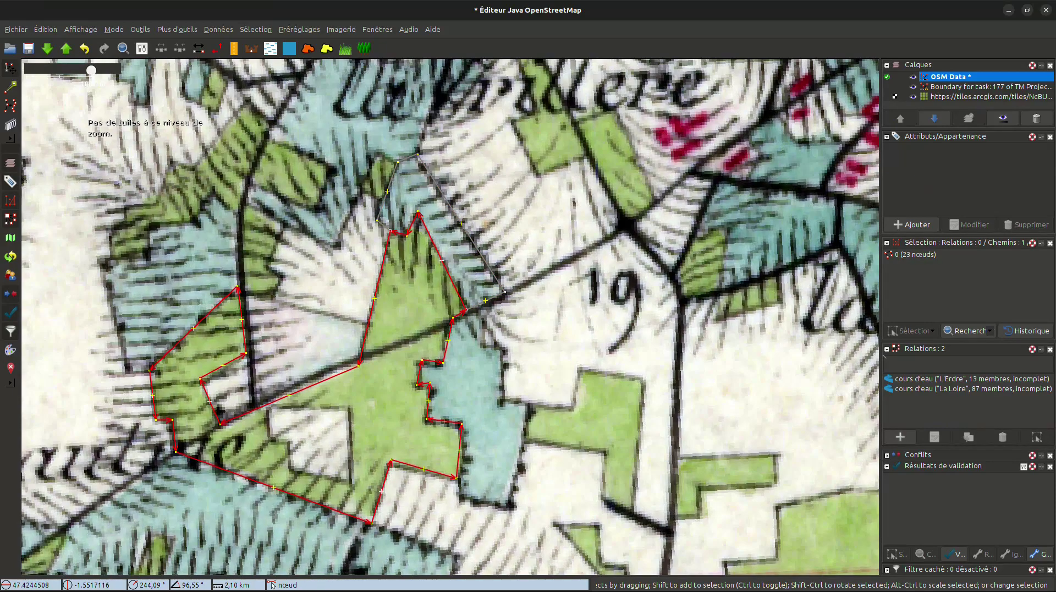
pyautogui.keyDown('shift'); pyautogui.click(389, 230); pyautogui.keyUp('shift')
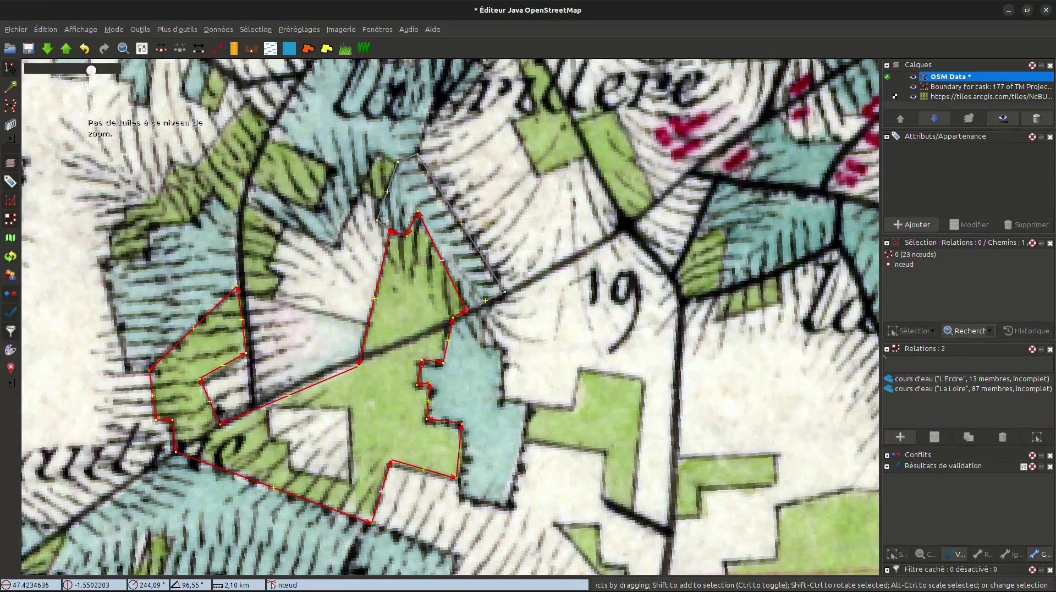
pyautogui.press('p')
pyautogui.click(436, 270)
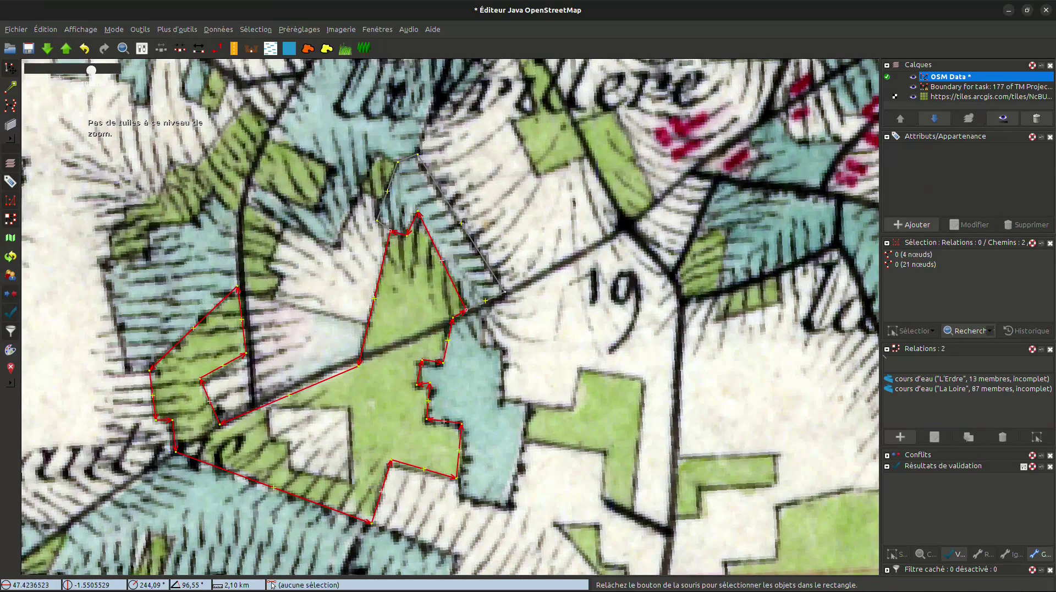
# - Create a multipolygon from the shared section of the wood outline and the outer edge of the blue-green strip
pyautogui.click(442, 261)
pyautogui.click(447, 340)
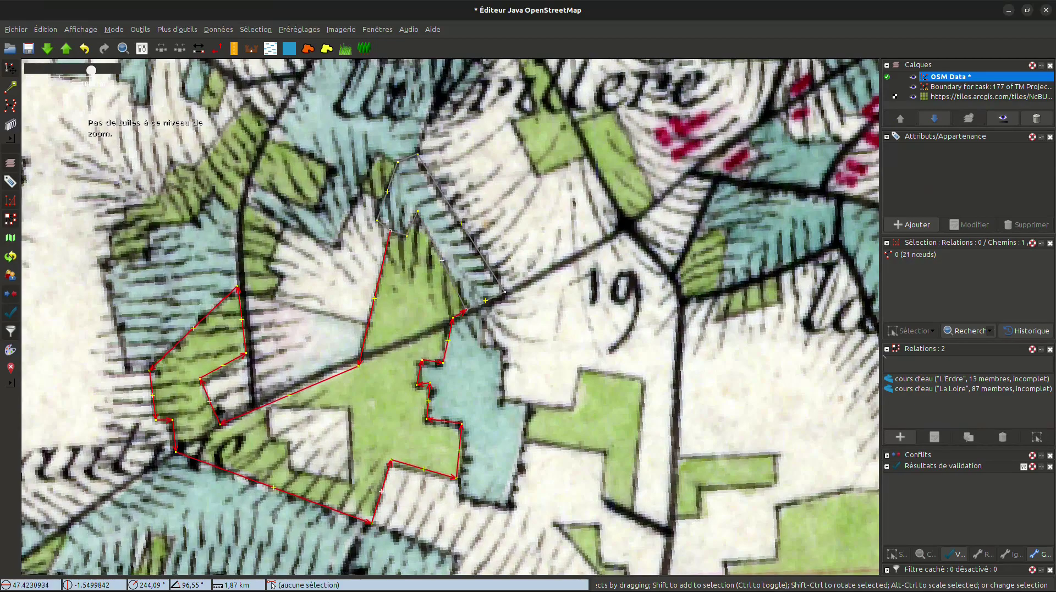
pyautogui.click(477, 248)
pyautogui.click(441, 261)
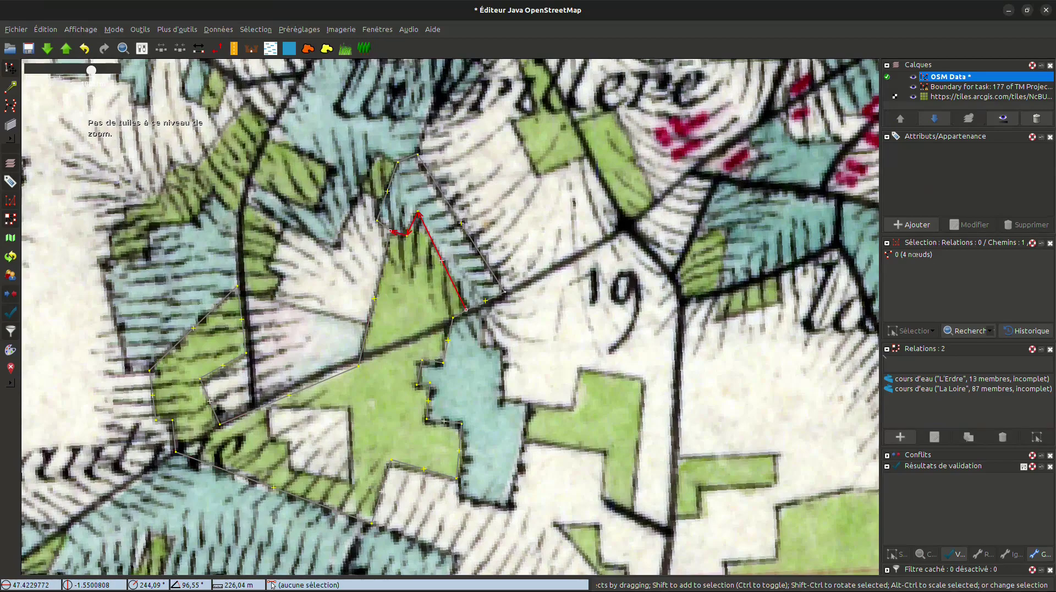
pyautogui.keyDown('shift'); pyautogui.click(479, 303); pyautogui.keyUp('shift')
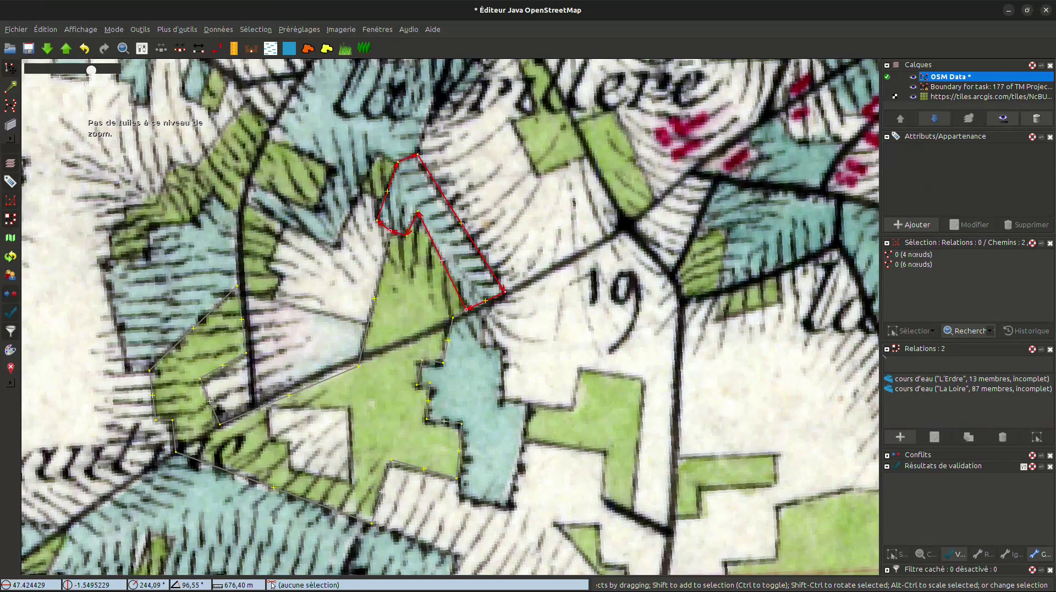
pyautogui.hotkey('ctrl', 'b')
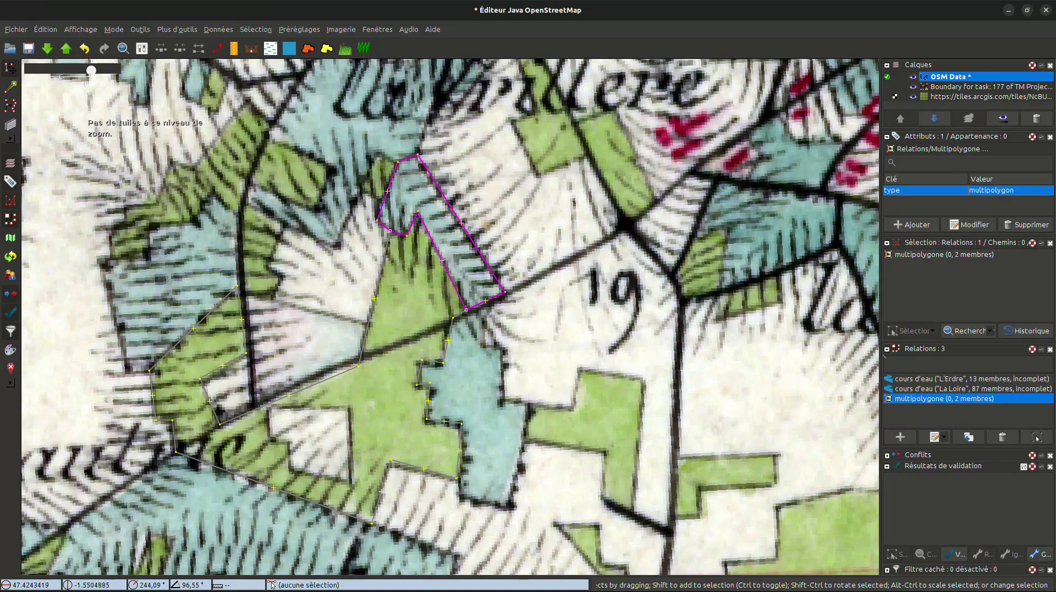
# - Examine the two member ways of the strip multipolygon and their roles in the relation editor
pyautogui.click(461, 259)
pyautogui.click(407, 233)
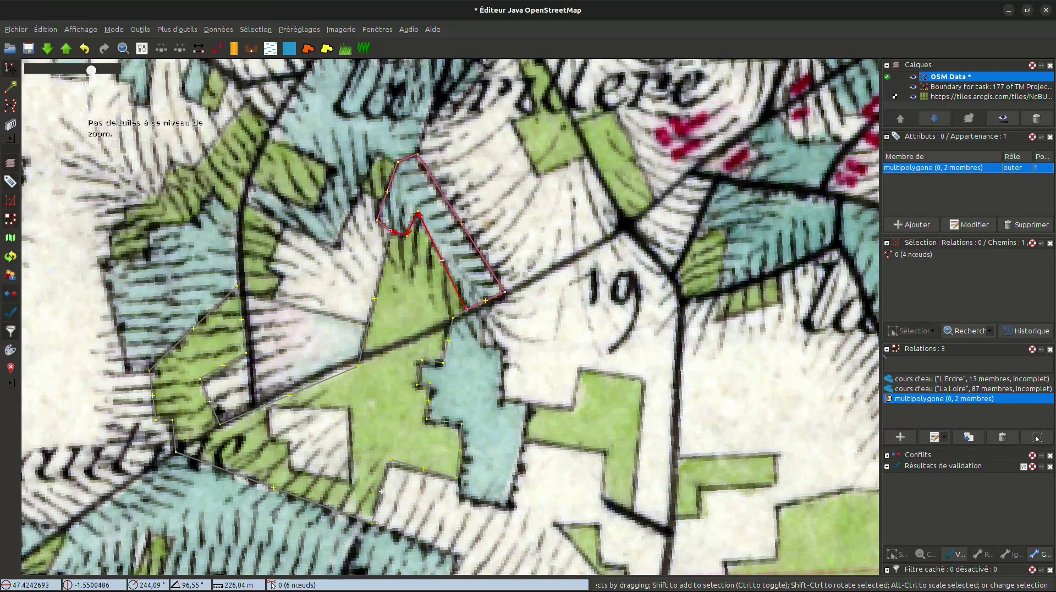
pyautogui.press('Escape')
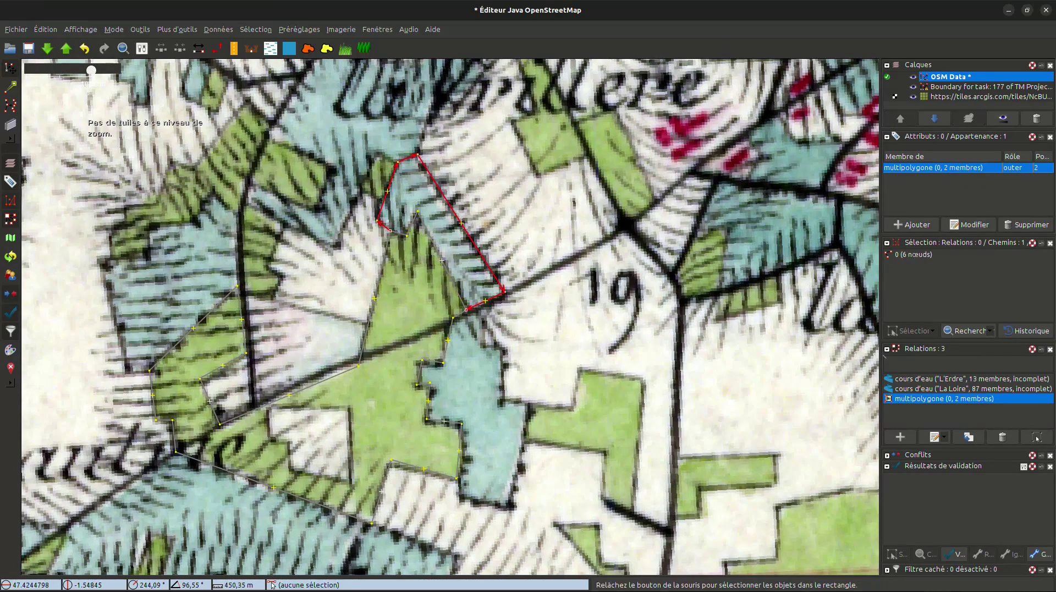
pyautogui.doubleClick(432, 212)
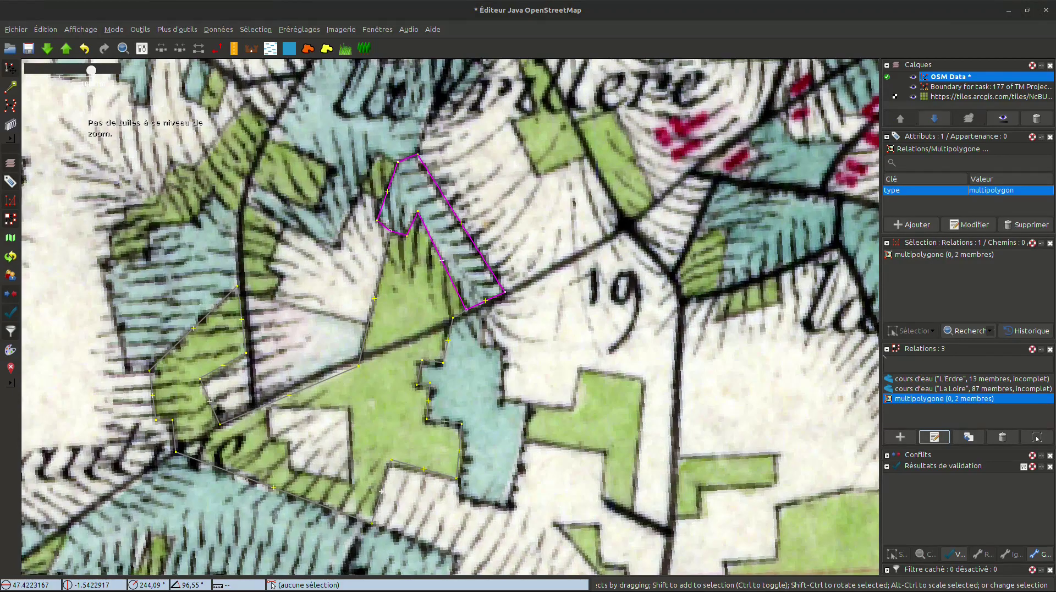
pyautogui.moveTo(0, 55); pyautogui.dragTo(678, 160)
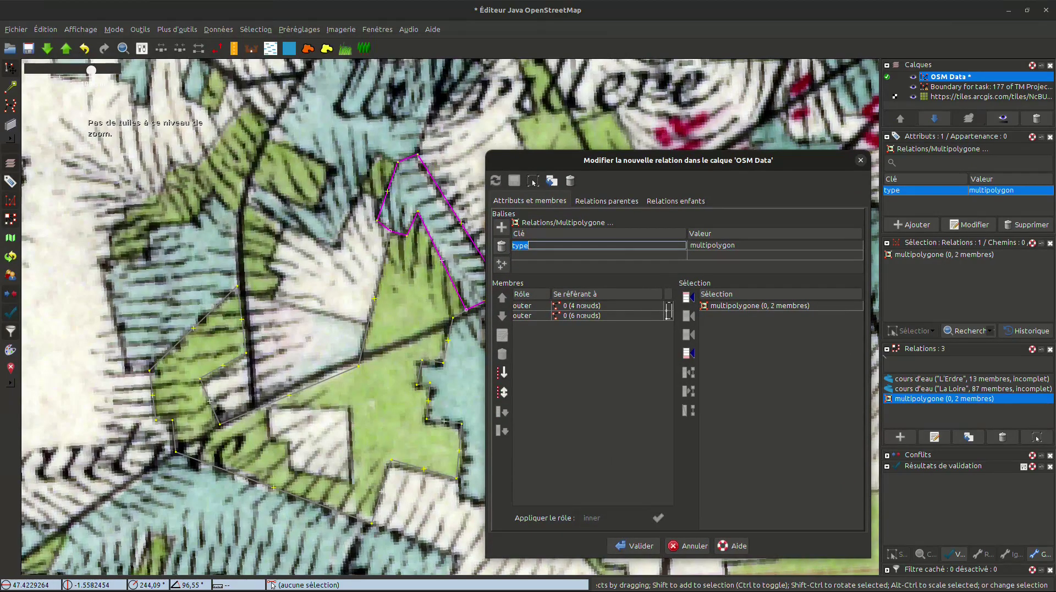
pyautogui.moveTo(385, 230); pyautogui.dragTo(241, 281)
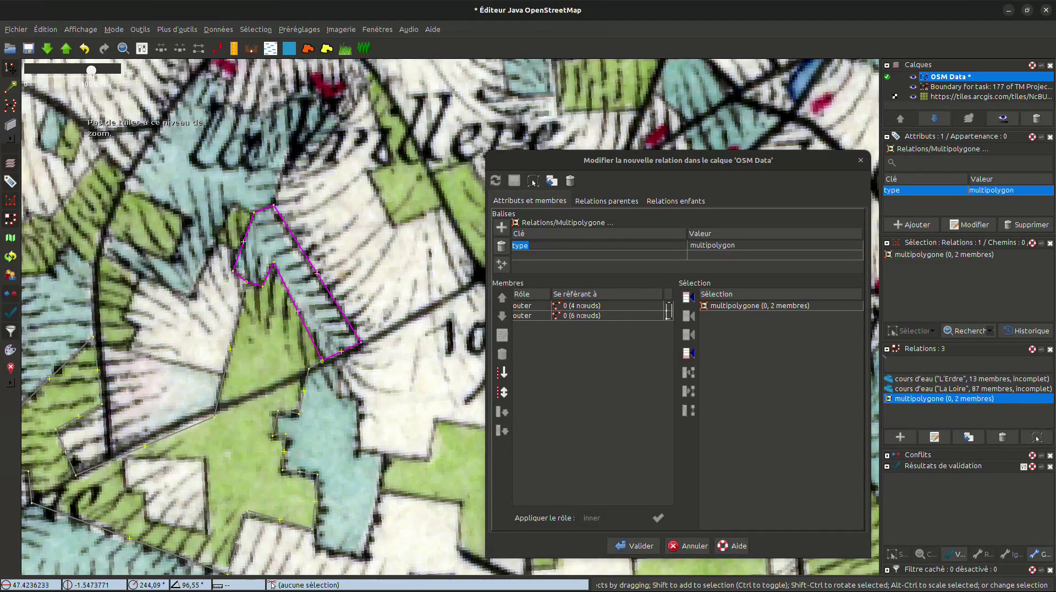
pyautogui.press('Escape')
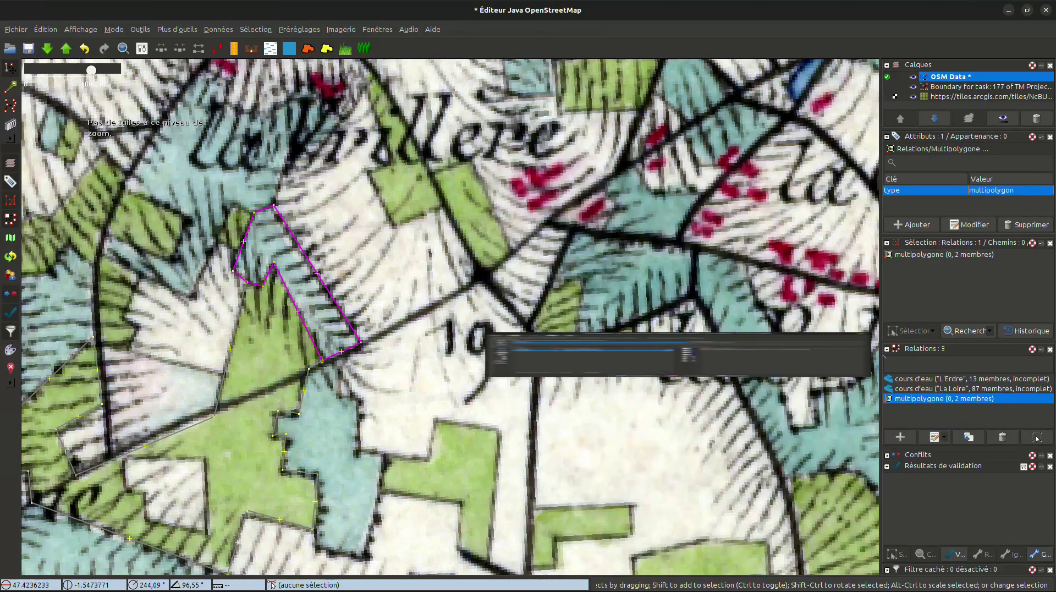
pyautogui.press('Escape')
# - Tag the strip multipolygon as a wetland (Zone humide), leaving its name and type empty
pyautogui.doubleClick(297, 286)
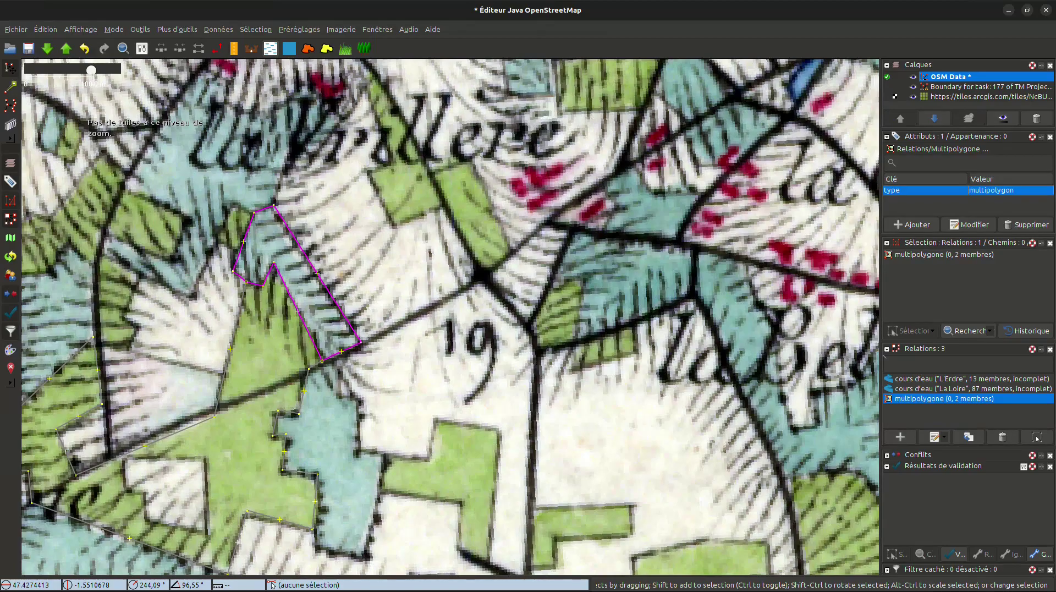
pyautogui.click(270, 48)
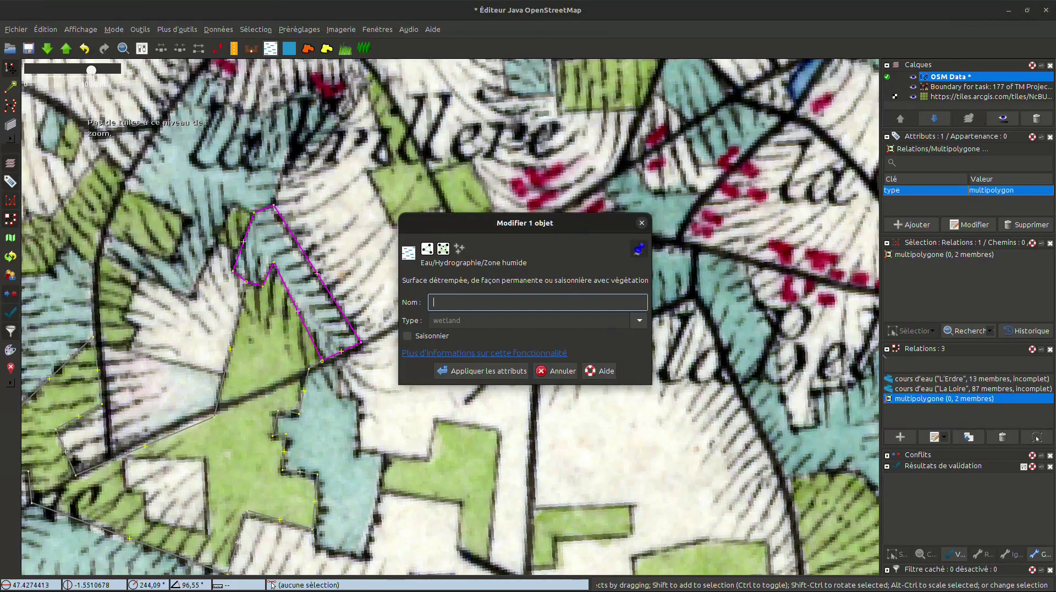
pyautogui.press('Return')
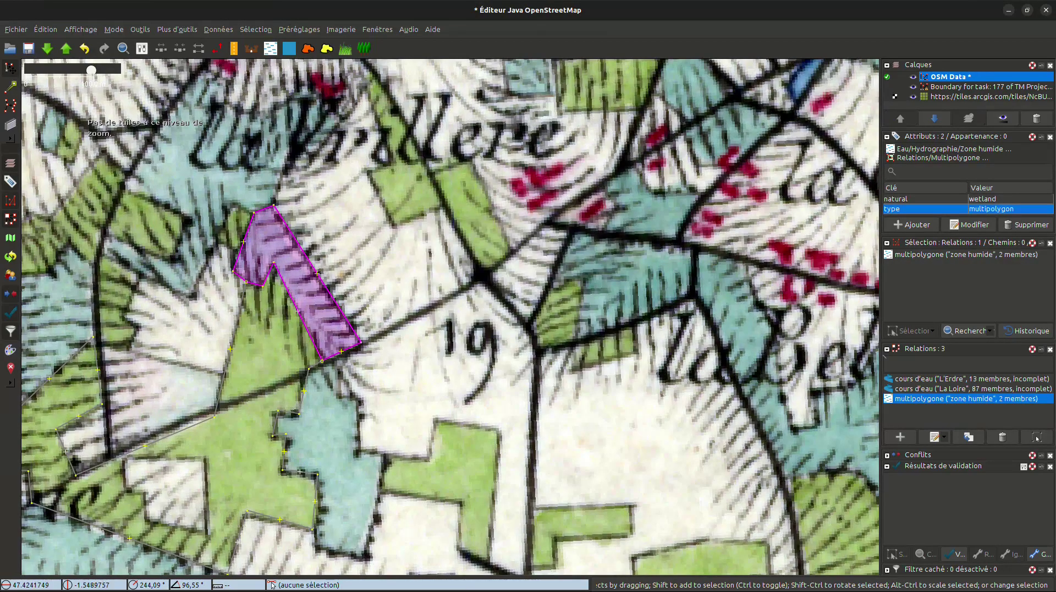
pyautogui.press('Escape')
# - Create a second multipolygon from the main wood outline and the section it shares with the wetland strip
pyautogui.scroll(2, 297, 291)
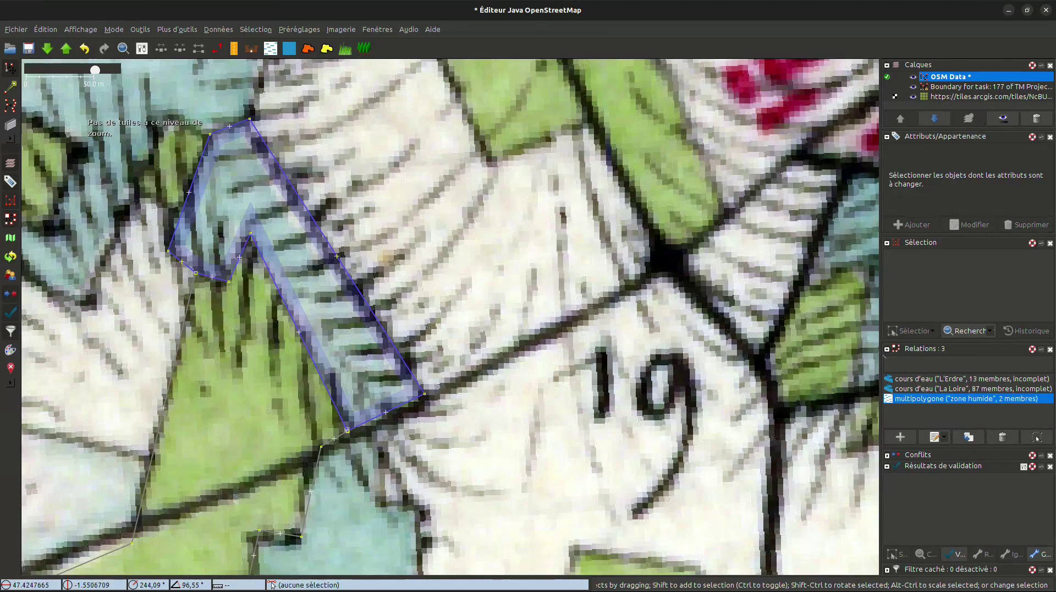
pyautogui.moveTo(450, 316); pyautogui.dragTo(534, 250)
pyautogui.scroll(-2, 398, 237)
pyautogui.moveTo(397, 237); pyautogui.dragTo(432, 215)
pyautogui.click(1036, 438)
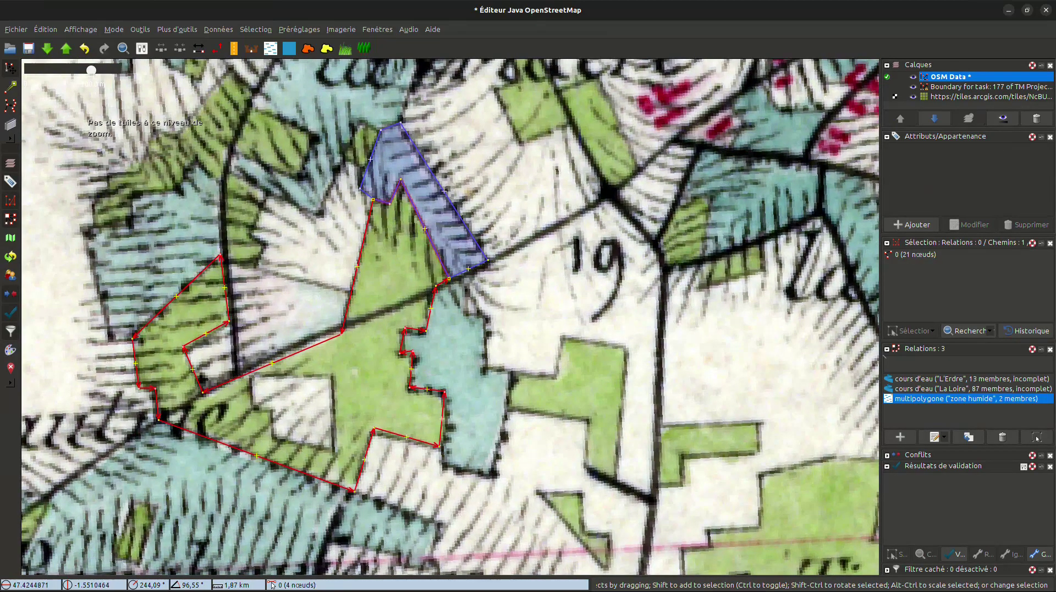
pyautogui.keyDown('shift'); pyautogui.click(418, 214); pyautogui.keyUp('shift')
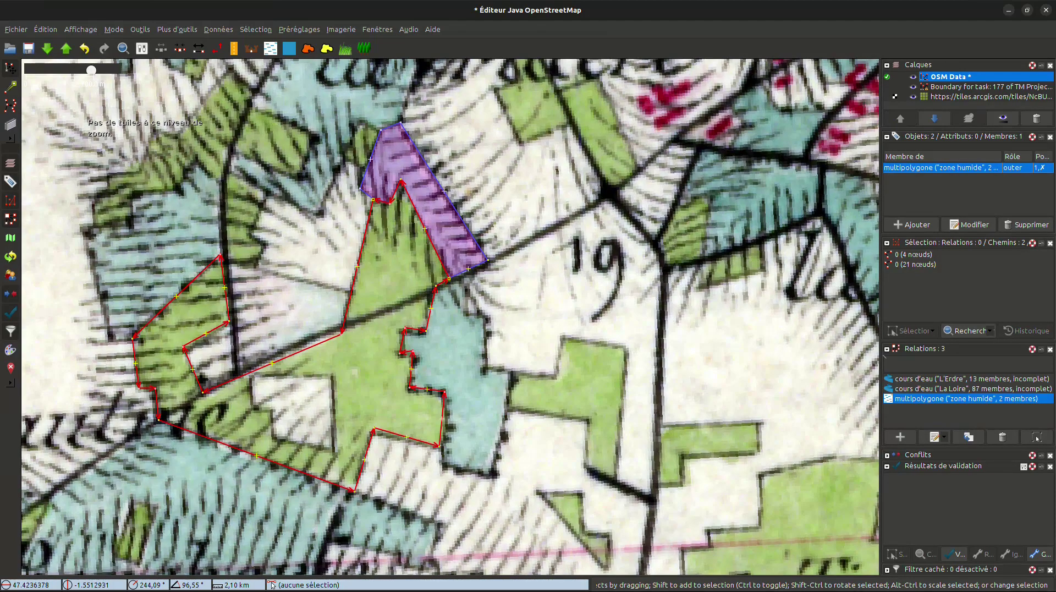
pyautogui.hotkey('ctrl', 'b')
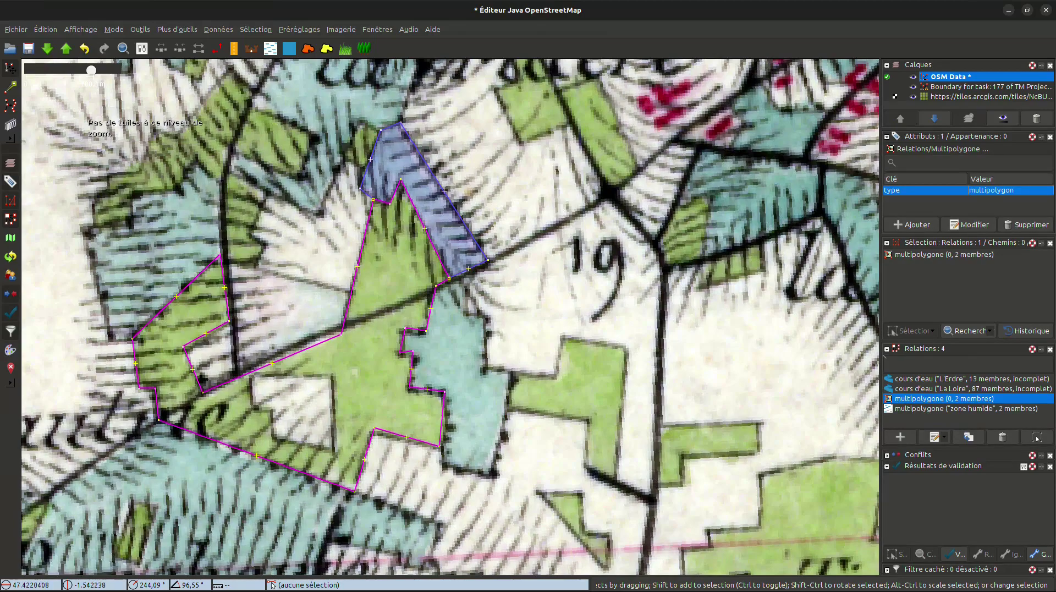
# - Examine the member ways of the wood multipolygon in the relation editor, then close it without changes
pyautogui.click(934, 436)
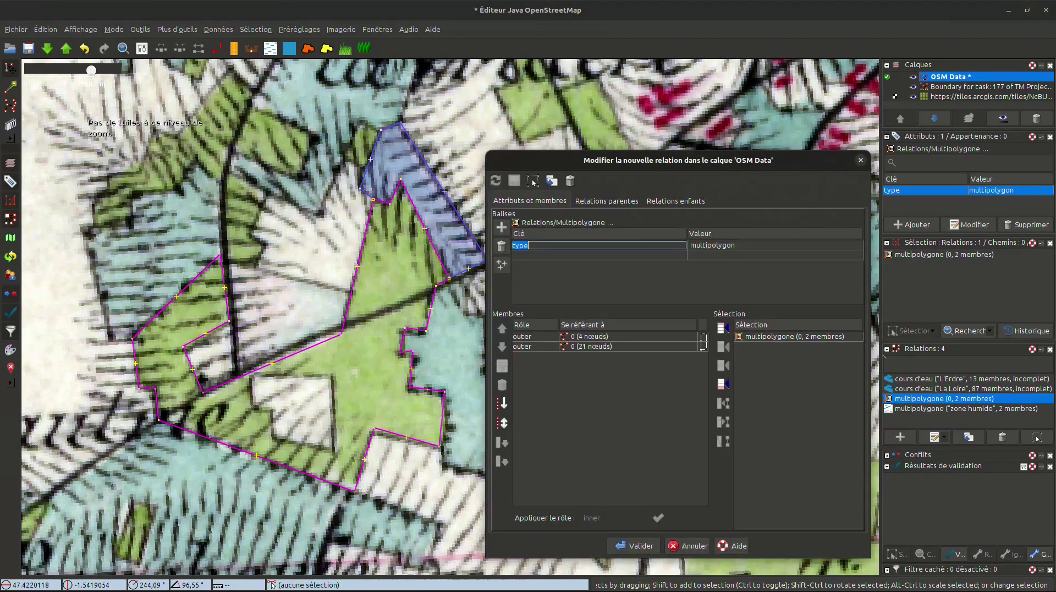
pyautogui.moveTo(874, 330); pyautogui.dragTo(862, 330)
pyautogui.moveTo(385, 275); pyautogui.dragTo(363, 284)
pyautogui.click(589, 336)
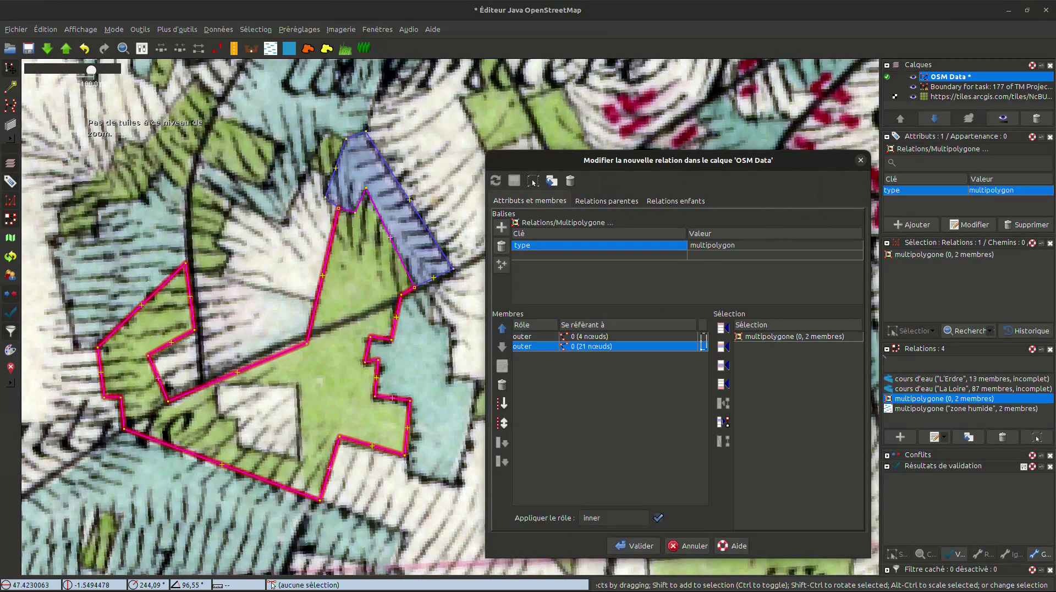
pyautogui.click(589, 336)
pyautogui.click(589, 346)
pyautogui.click(687, 546)
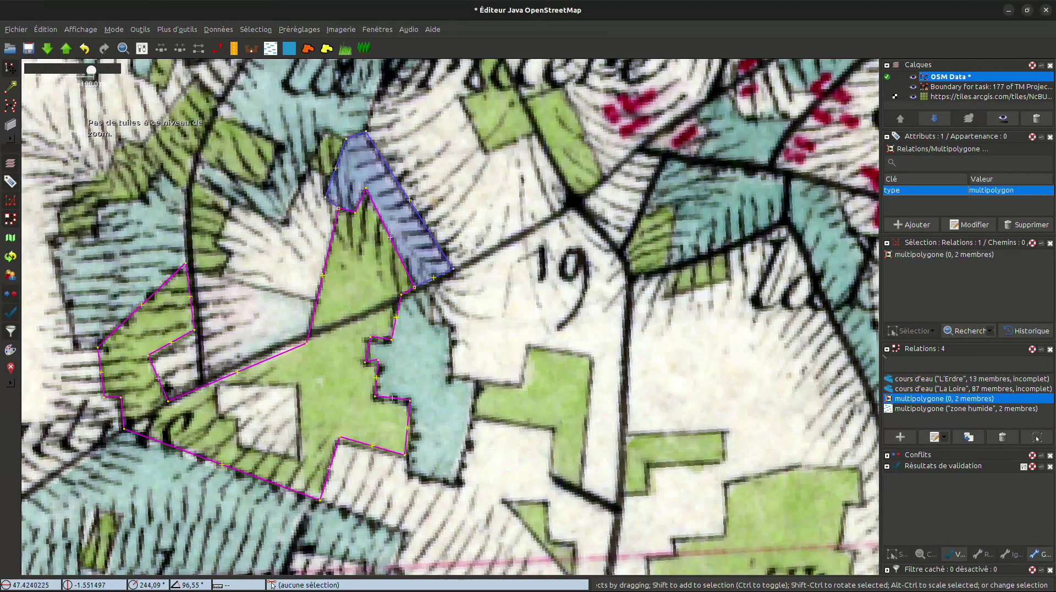
# - Tag the wood multipolygon as a wood (Bois), leaving its name and leaf attributes empty
pyautogui.click(363, 48)
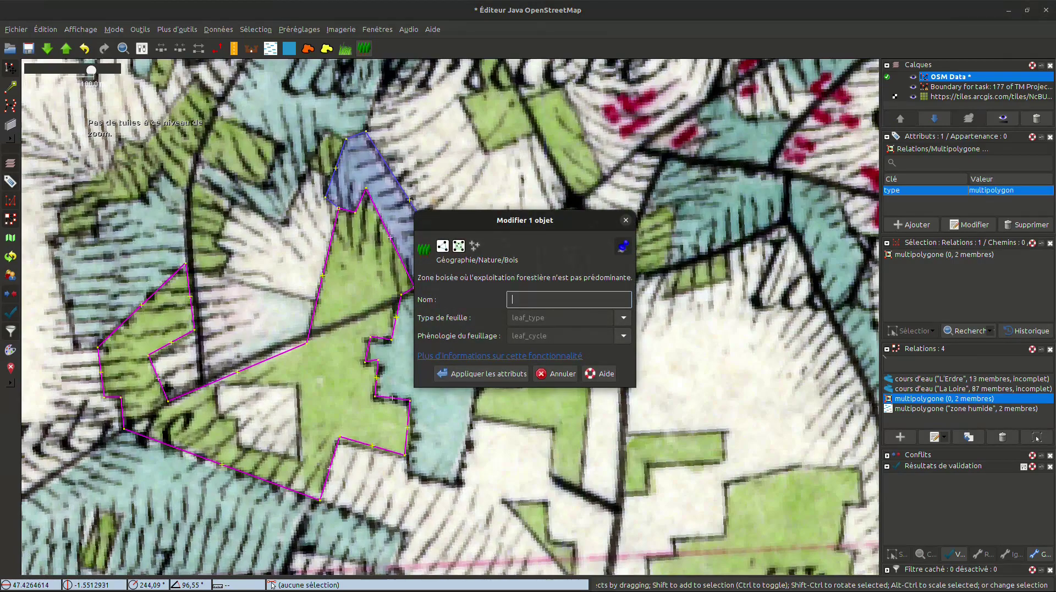
pyautogui.click(481, 373)
pyautogui.click(475, 314)
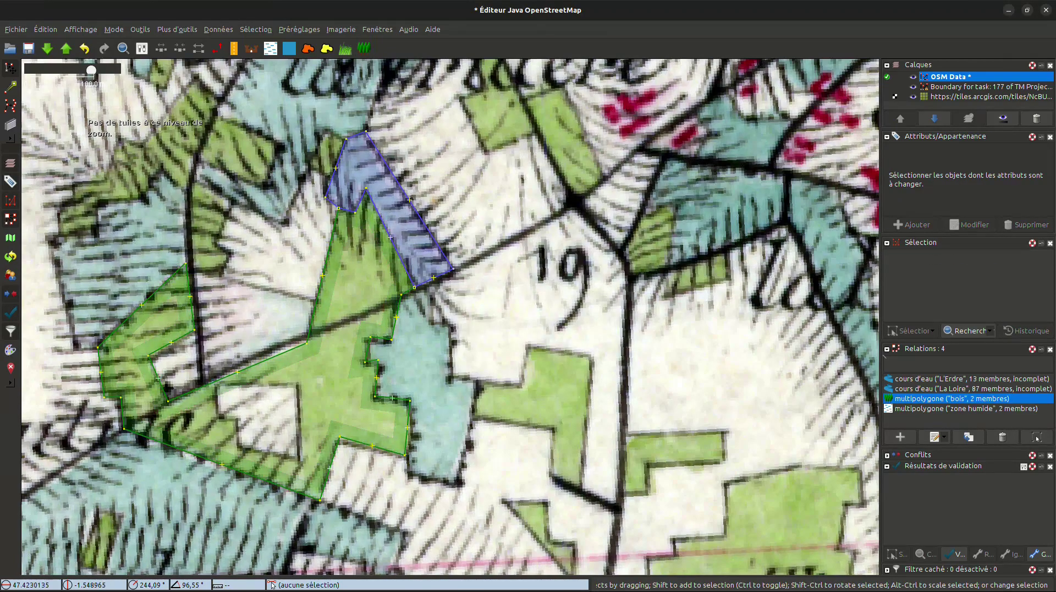
# - Select the wood and wetland multipolygons in turn to check their extents and tags
pyautogui.moveTo(475, 314); pyautogui.dragTo(503, 324)
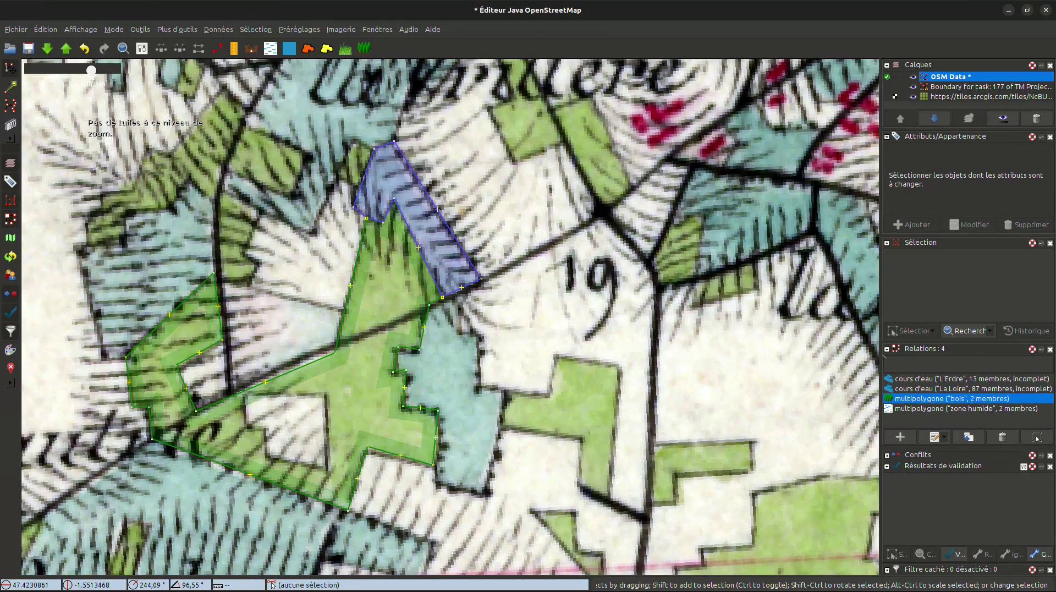
pyautogui.click(1037, 438)
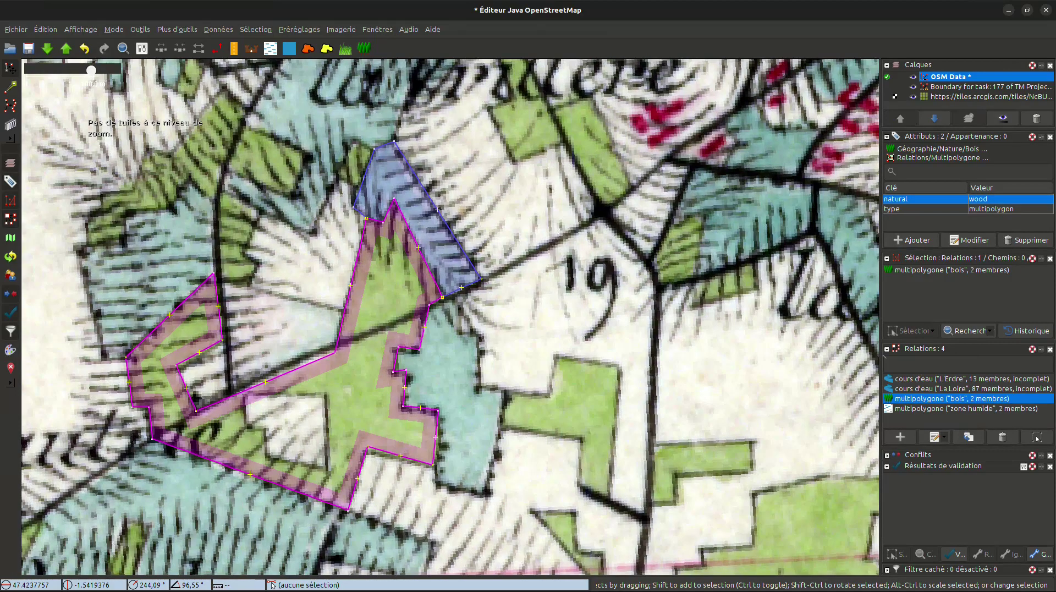
pyautogui.click(406, 160)
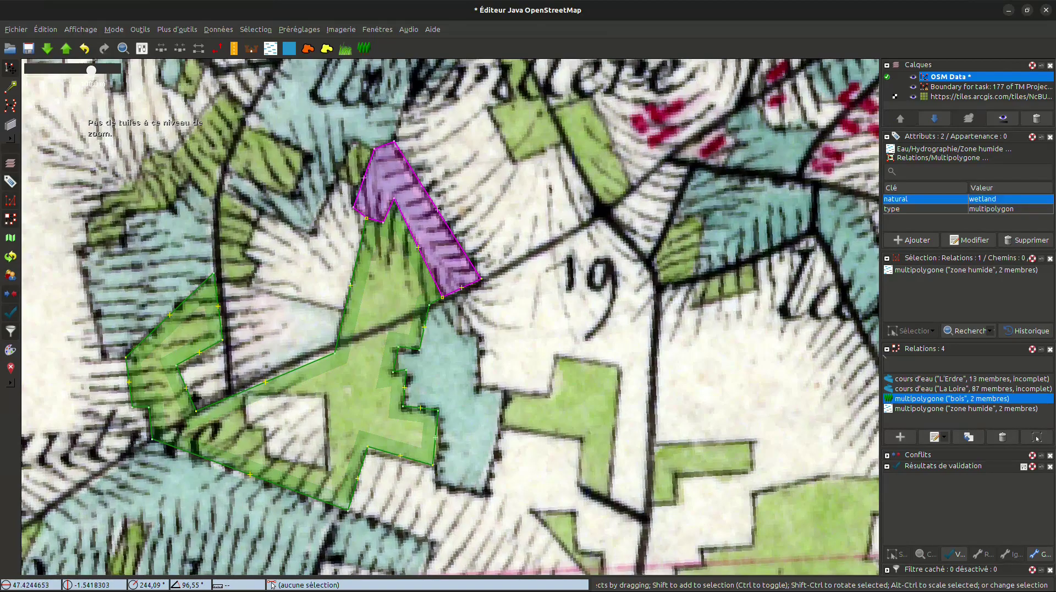
pyautogui.press('Escape')
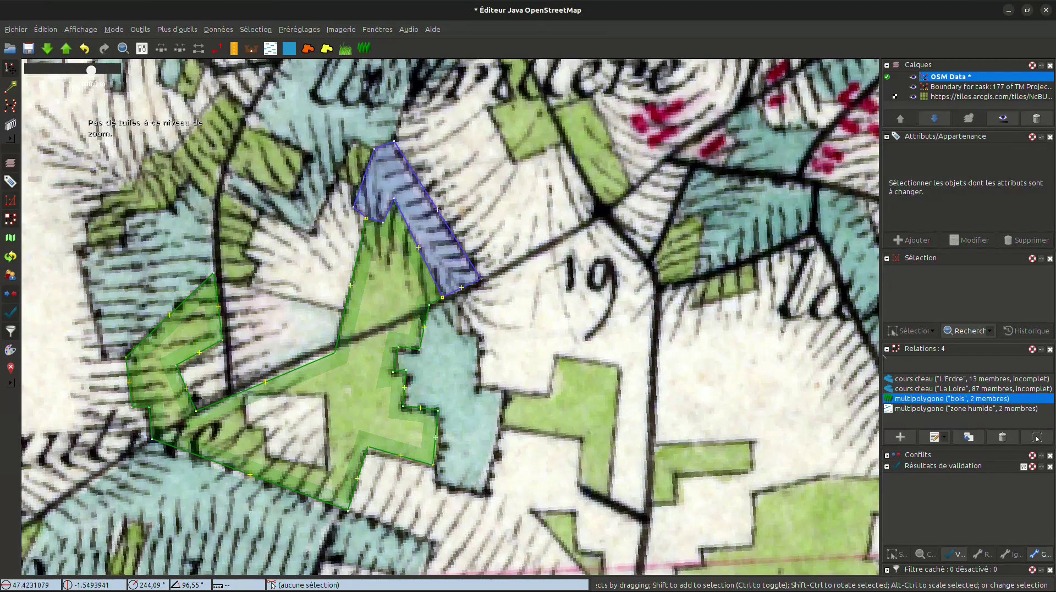
# - Trace the outer edge of the blue-green parcel northwest of the wood, linking the wood's northwestern tip to its western corner
pyautogui.moveTo(780, 571); pyautogui.dragTo(786, 534)
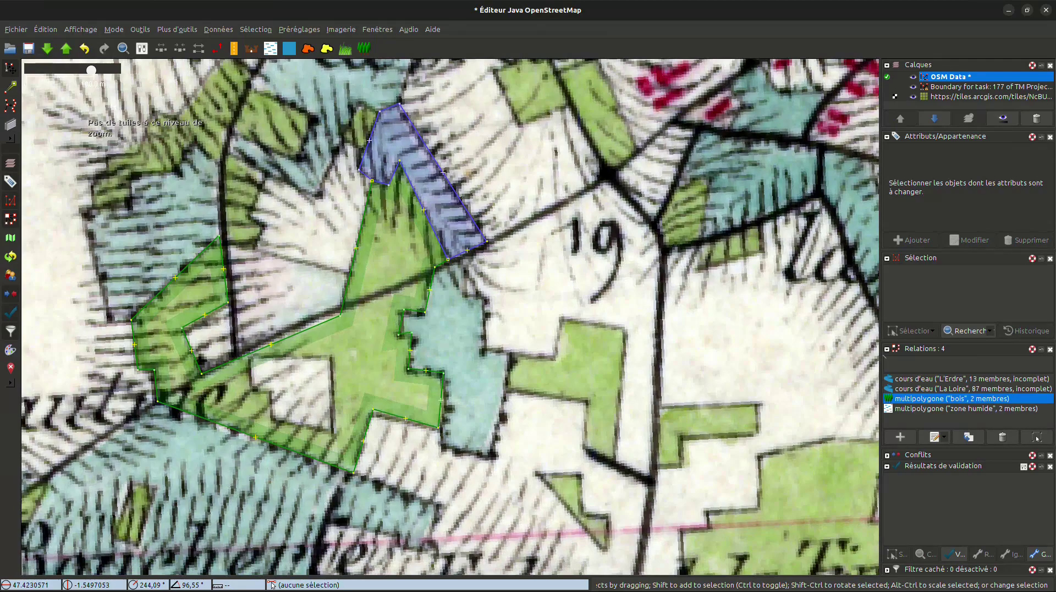
pyautogui.moveTo(732, 314); pyautogui.dragTo(806, 358)
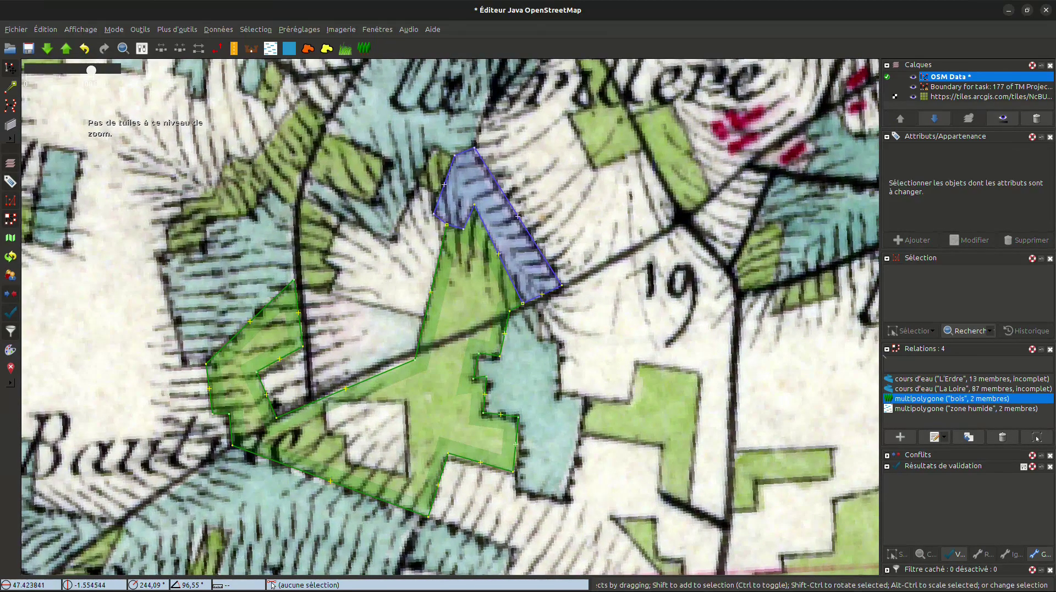
pyautogui.click(294, 280)
pyautogui.press('a')
pyautogui.click(293, 208)
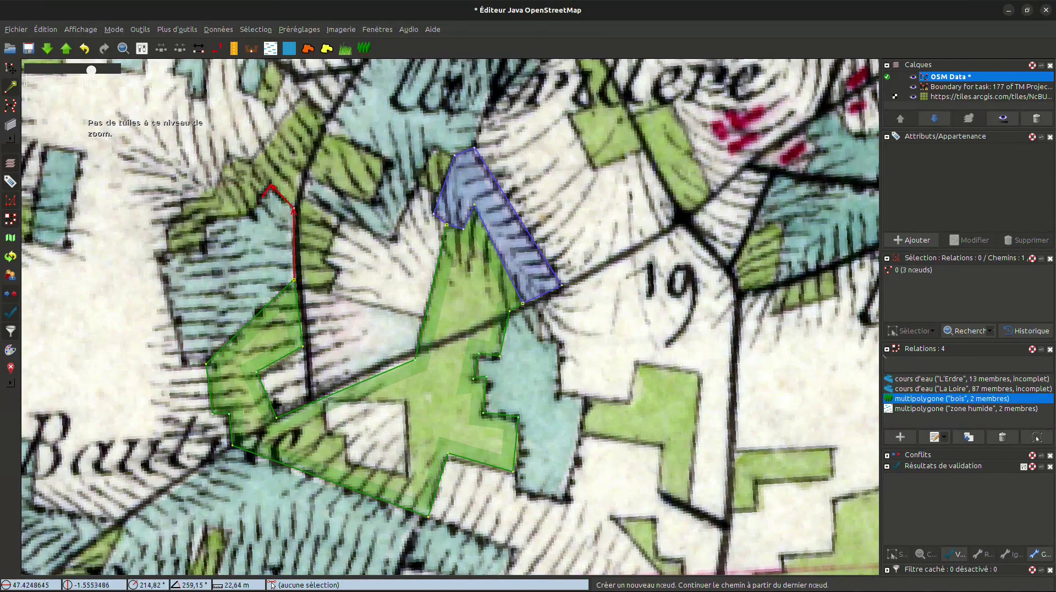
pyautogui.click(251, 214)
pyautogui.click(206, 219)
pyautogui.click(203, 248)
pyautogui.click(157, 252)
pyautogui.click(185, 364)
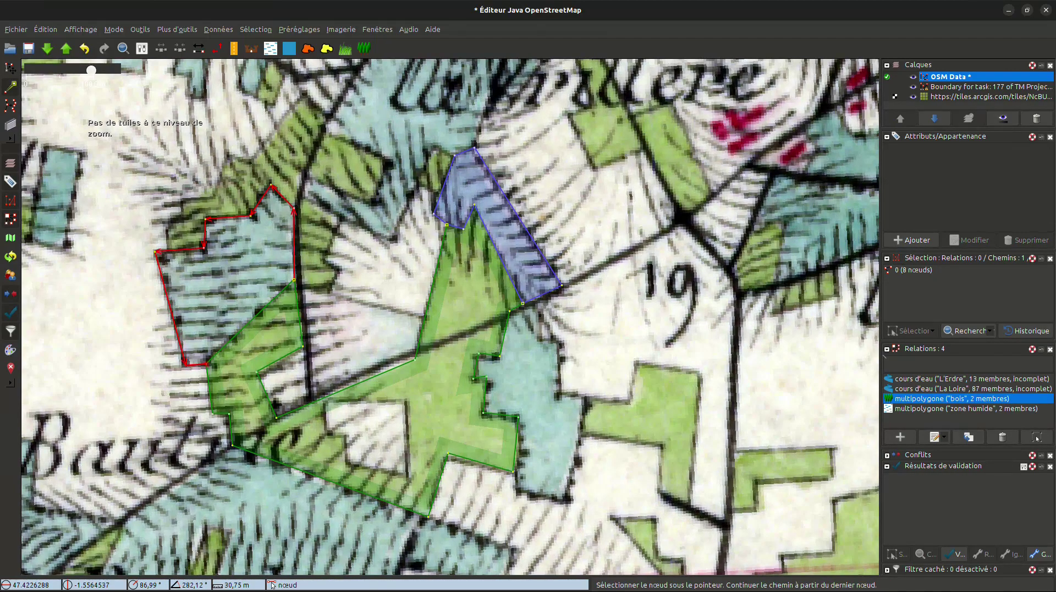
pyautogui.click(206, 364)
pyautogui.press('s')
# - Split the wood outline at the two nodes shared with the newly traced northwestern parcel
pyautogui.click(367, 380)
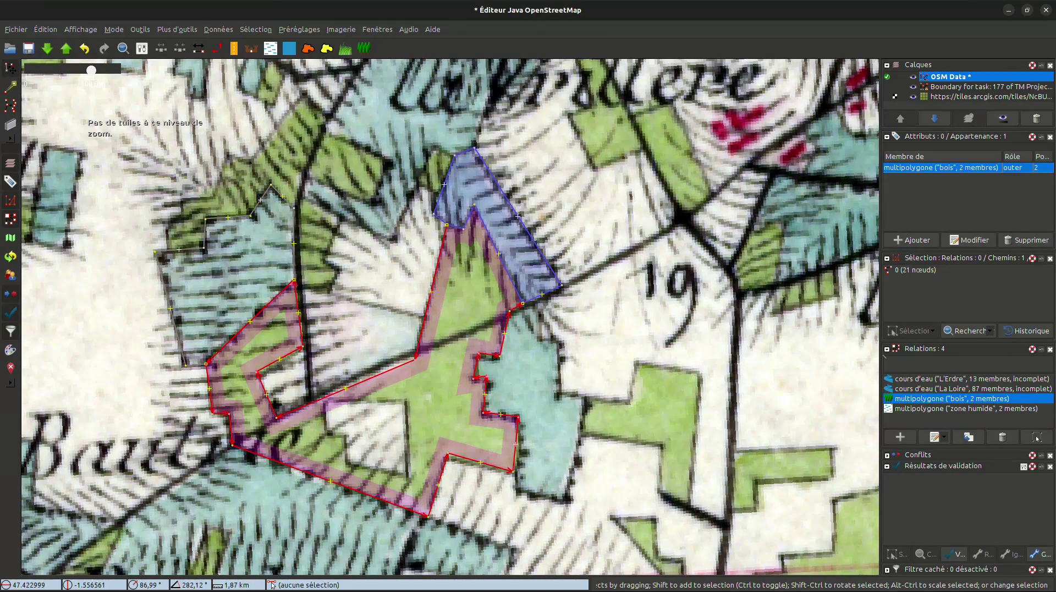
pyautogui.click(294, 253)
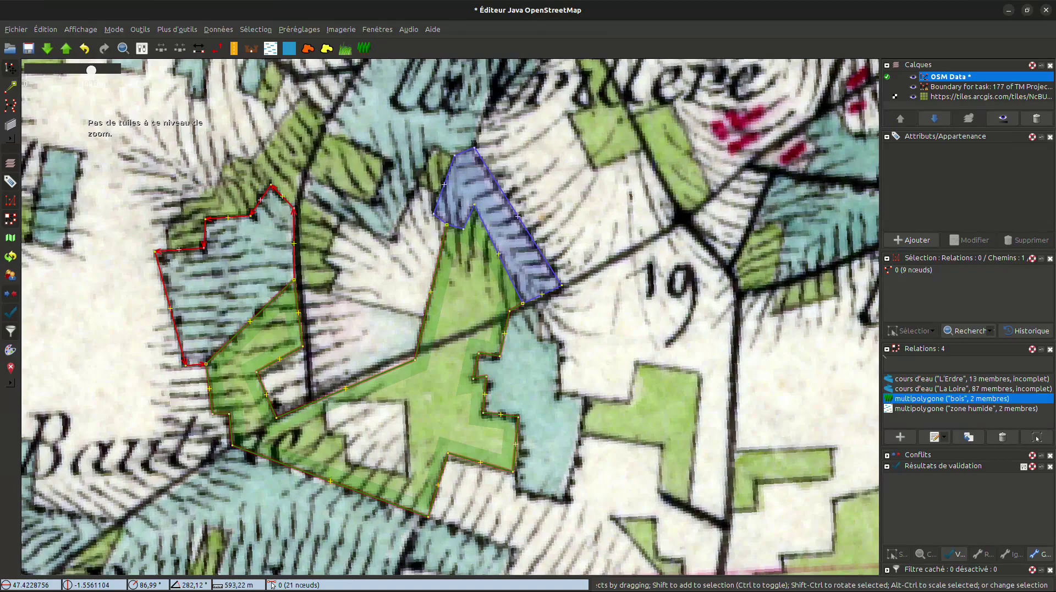
pyautogui.click(222, 346)
pyautogui.keyDown('shift'); pyautogui.click(207, 363); pyautogui.keyUp('shift')
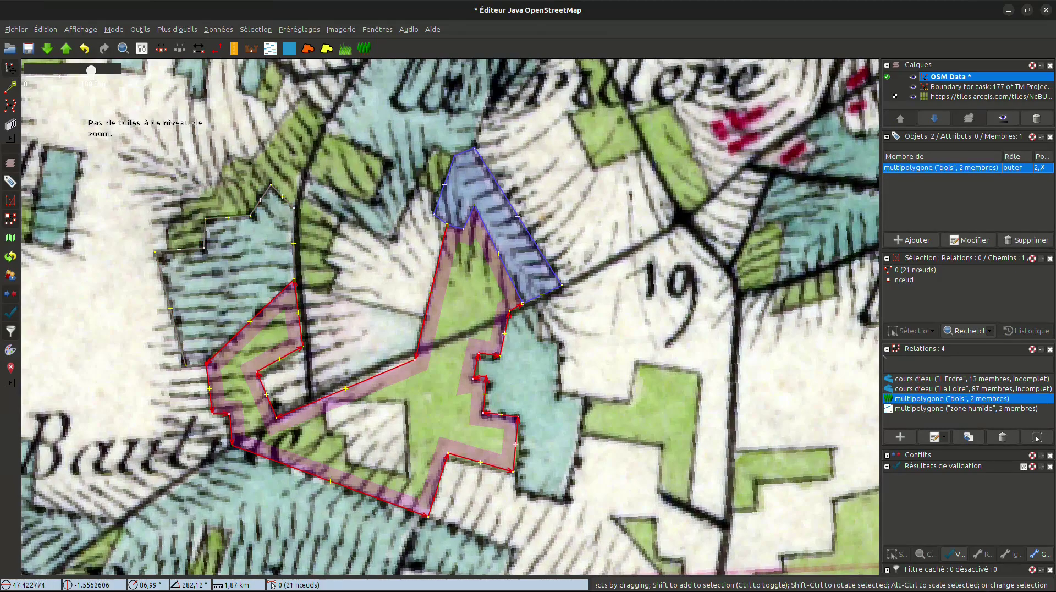
pyautogui.keyDown('shift'); pyautogui.click(294, 279); pyautogui.keyUp('shift')
pyautogui.hotkey('alt', 'o')
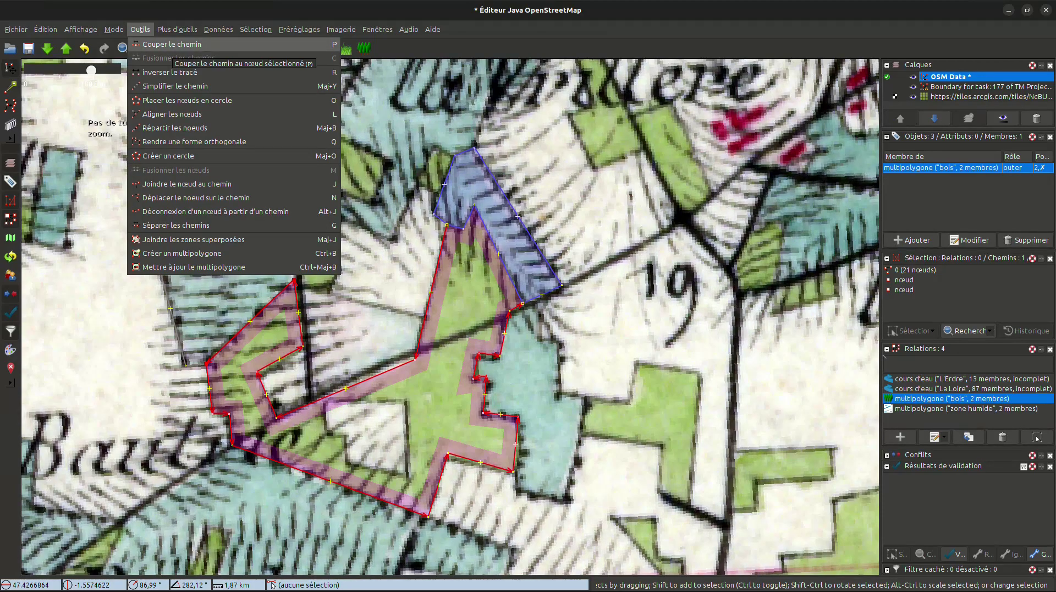
pyautogui.press('Return')
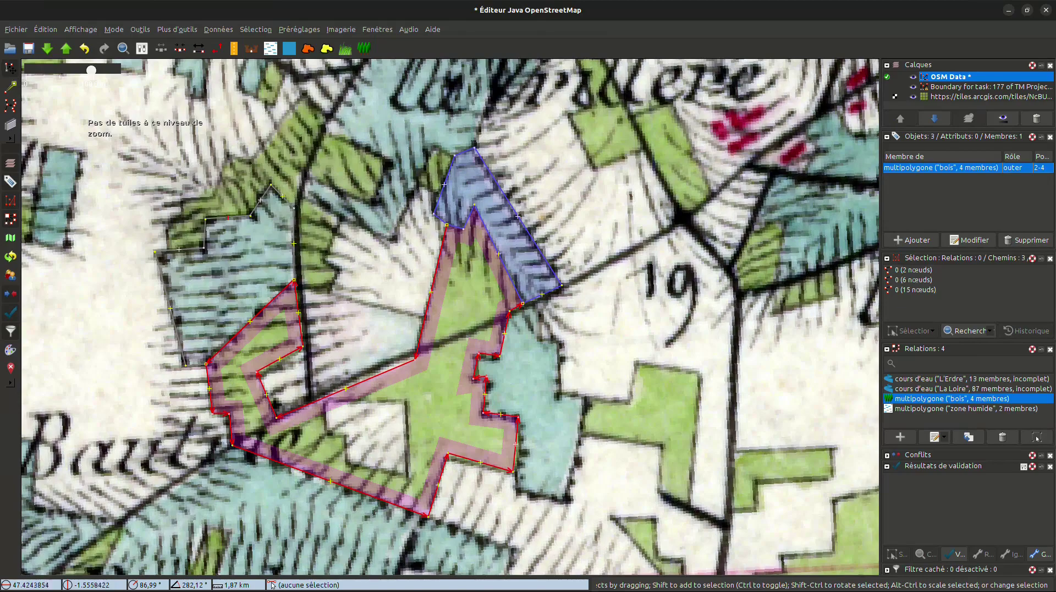
# - Check the wood multipolygon's split boundary ways one by one, including the edge shared with the northwestern parcel
pyautogui.click(239, 279)
pyautogui.click(250, 321)
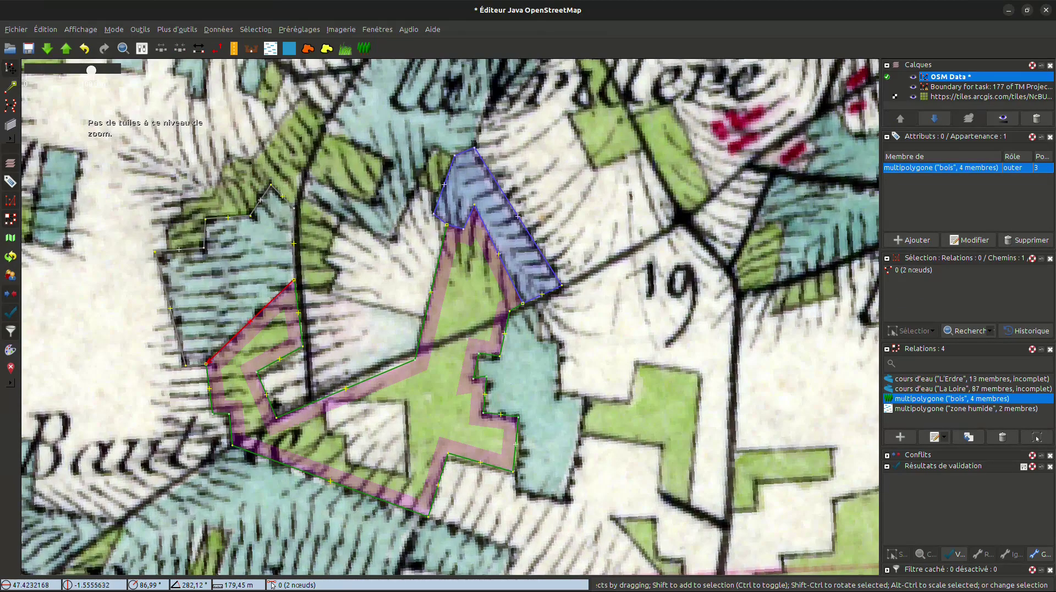
pyautogui.click(231, 361)
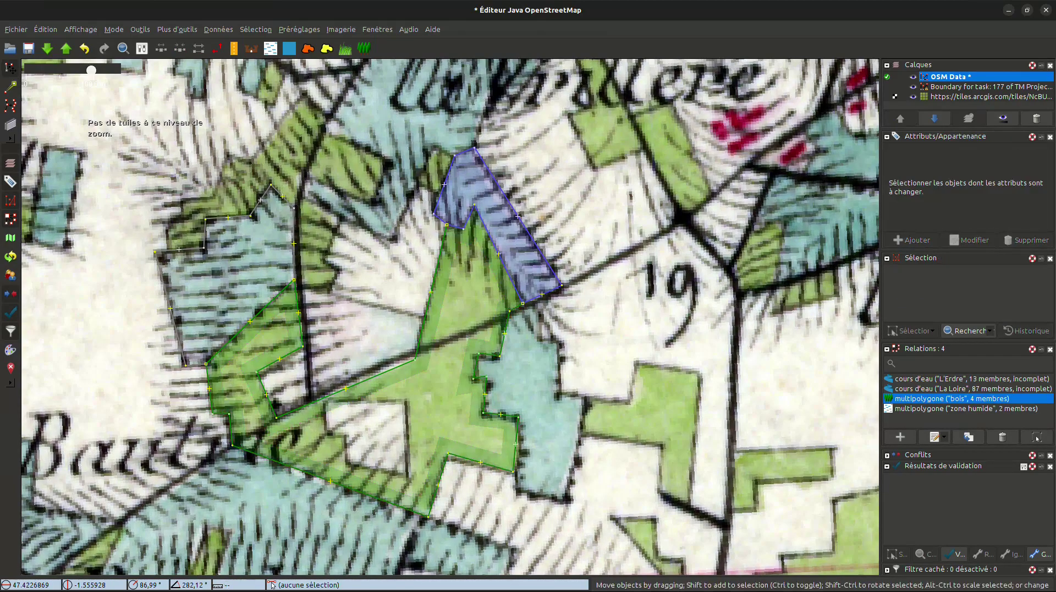
pyautogui.click(1036, 437)
pyautogui.click(934, 437)
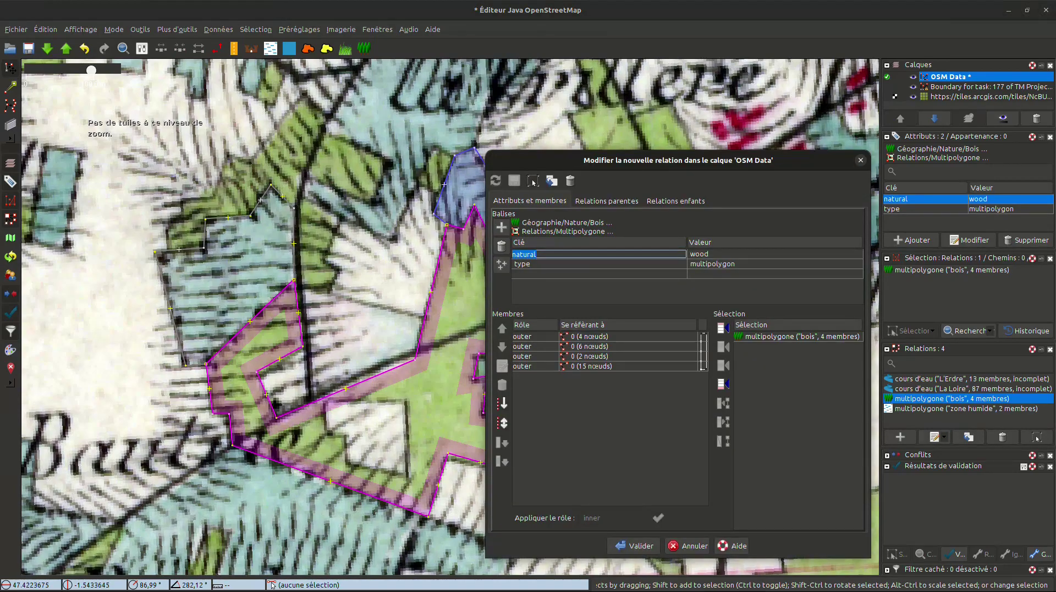
pyautogui.moveTo(474, 455); pyautogui.dragTo(394, 445)
pyautogui.click(589, 336)
pyautogui.click(589, 346)
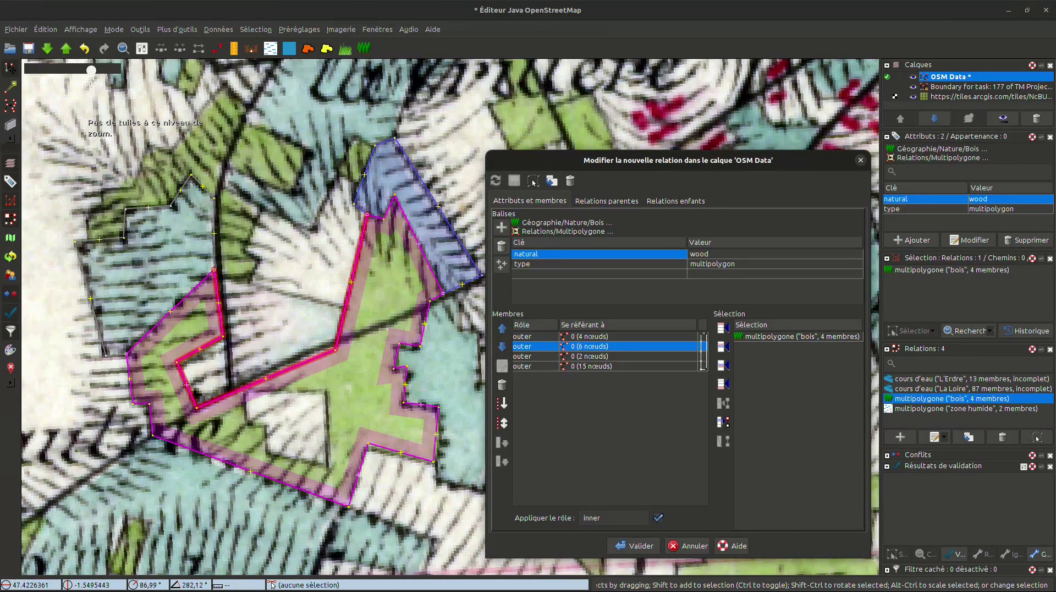
pyautogui.click(589, 355)
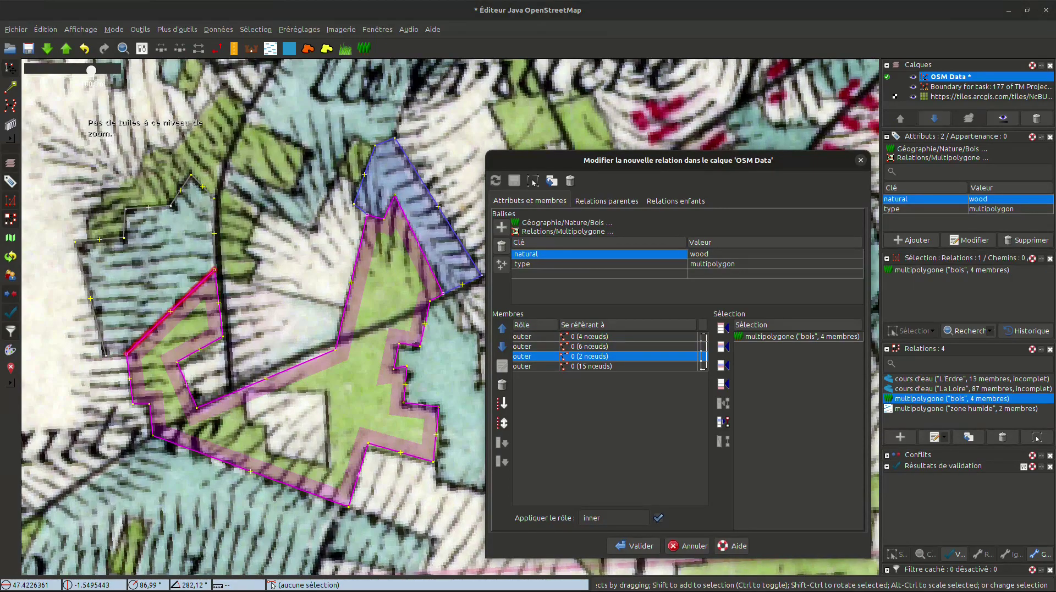
pyautogui.click(589, 365)
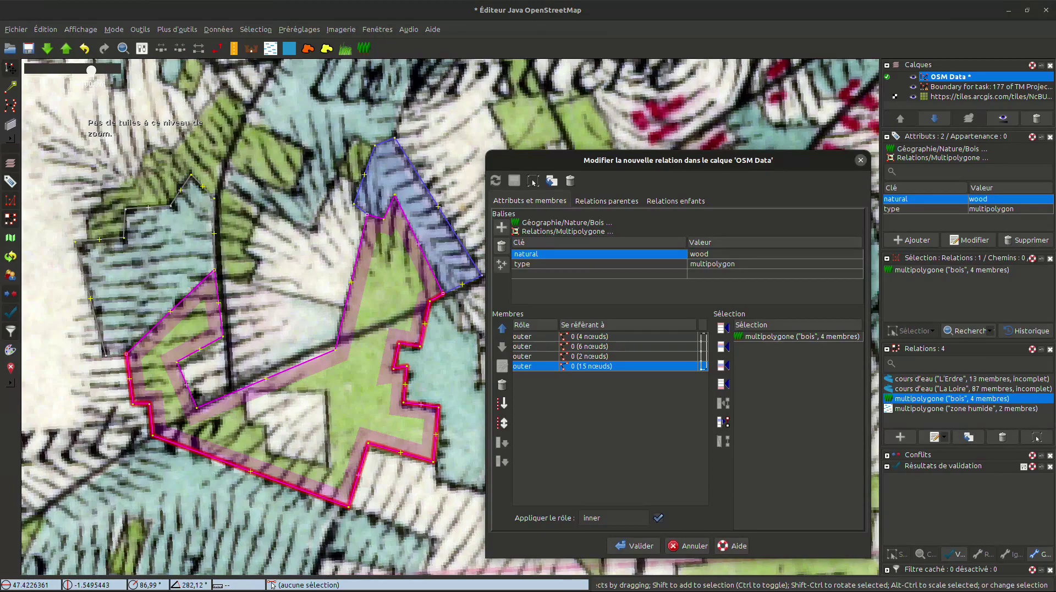
pyautogui.click(633, 545)
pyautogui.click(632, 374)
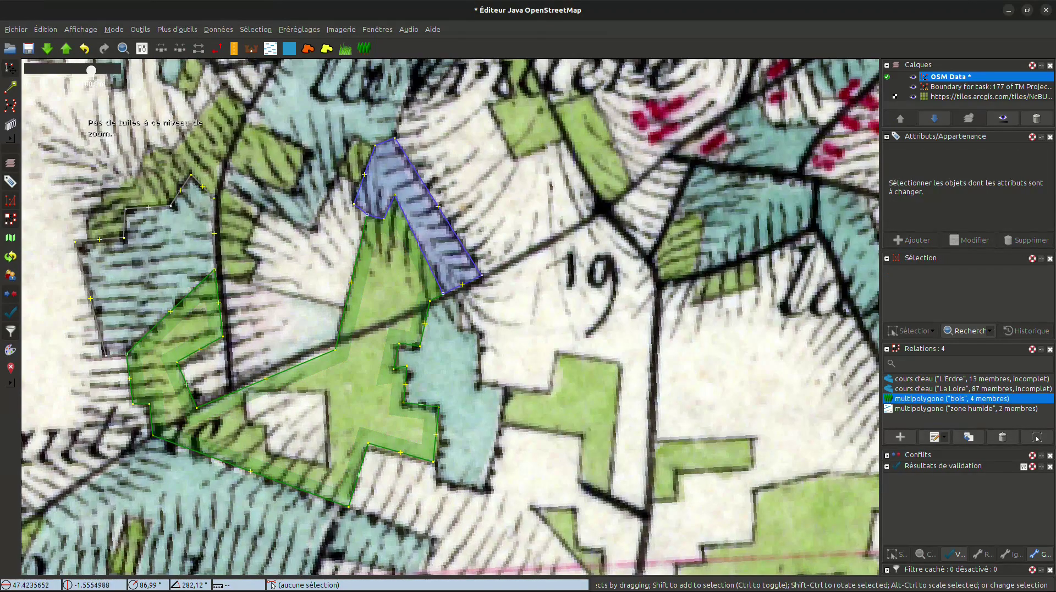
# - Create a multipolygon from the northwestern parcel's traced outer edge and the edge it shares with the wood
pyautogui.click(1036, 439)
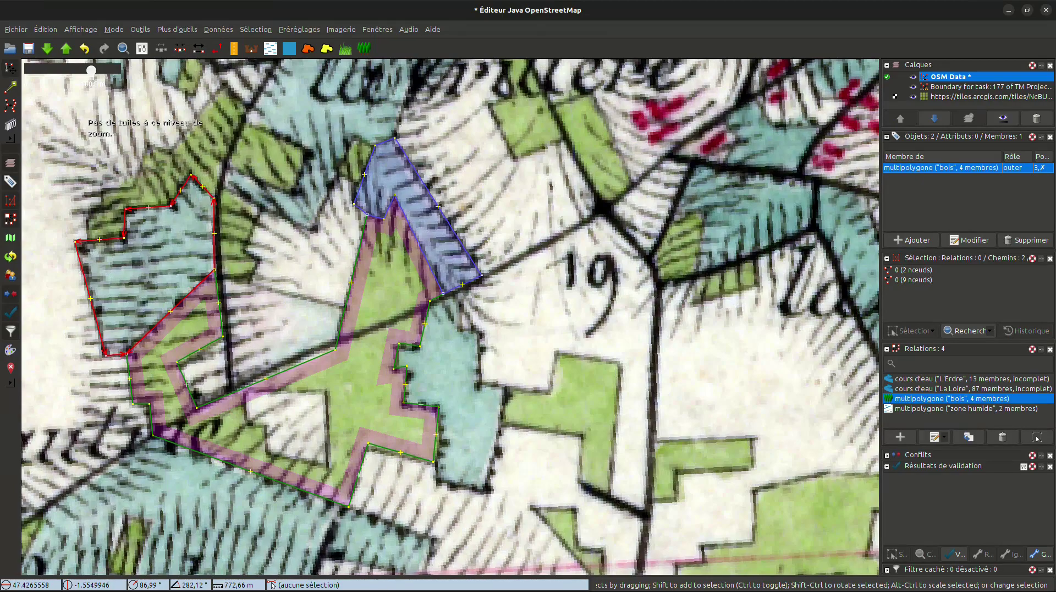
pyautogui.hotkey('alt', 'o')
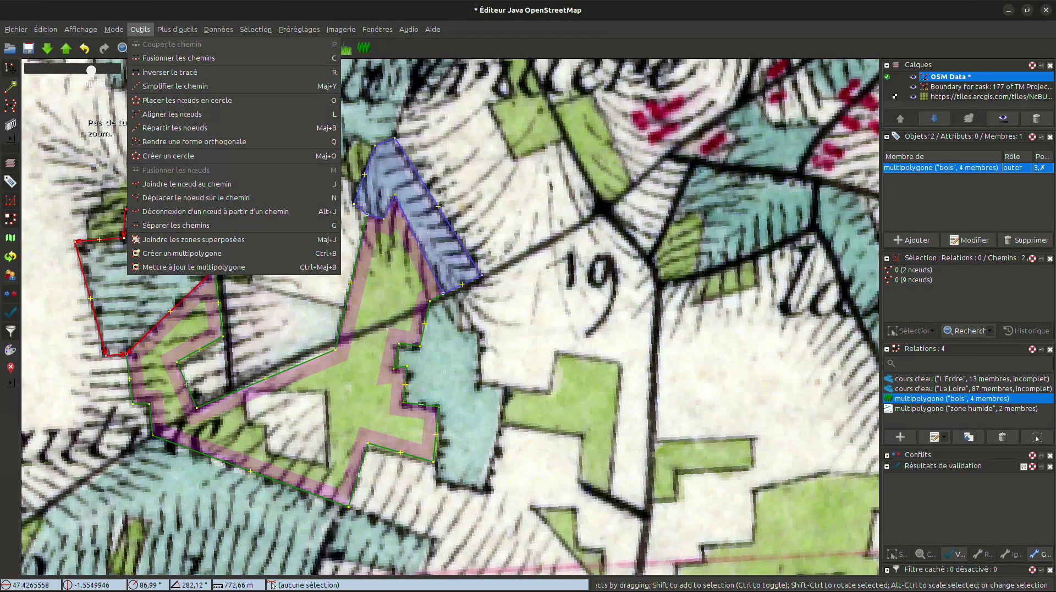
pyautogui.press('Down')
pyautogui.press('Down')
pyautogui.press('Down')
pyautogui.press('Down')
pyautogui.press('Down')
pyautogui.press('Down')
pyautogui.press('Down')
pyautogui.press('Down')
pyautogui.press('Down')
pyautogui.press('Down')
pyautogui.press('Down')
pyautogui.press('Down')
pyautogui.press('Down')
pyautogui.press('Down')
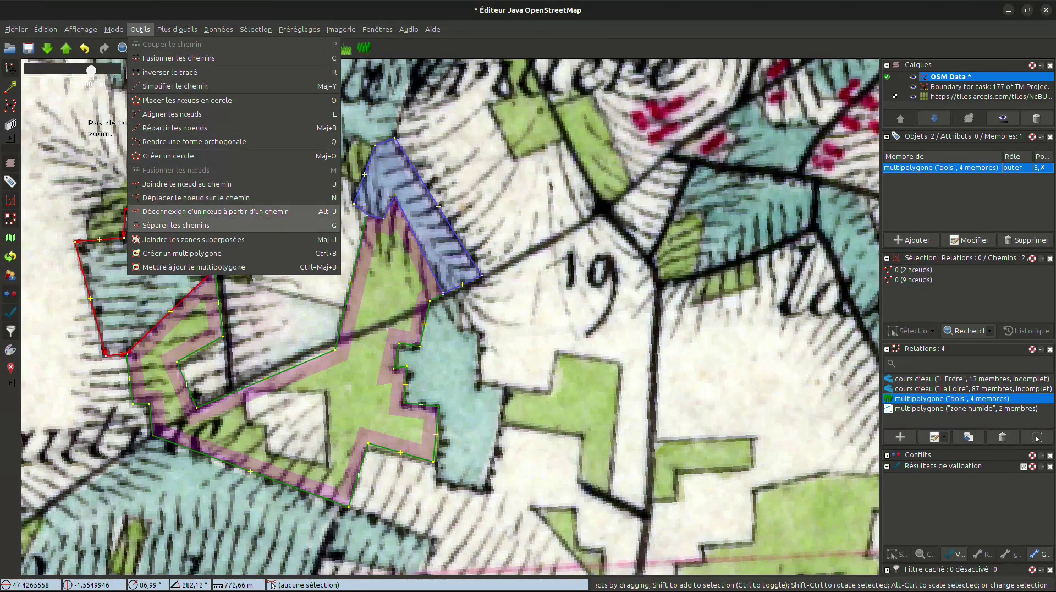
pyautogui.press('Return')
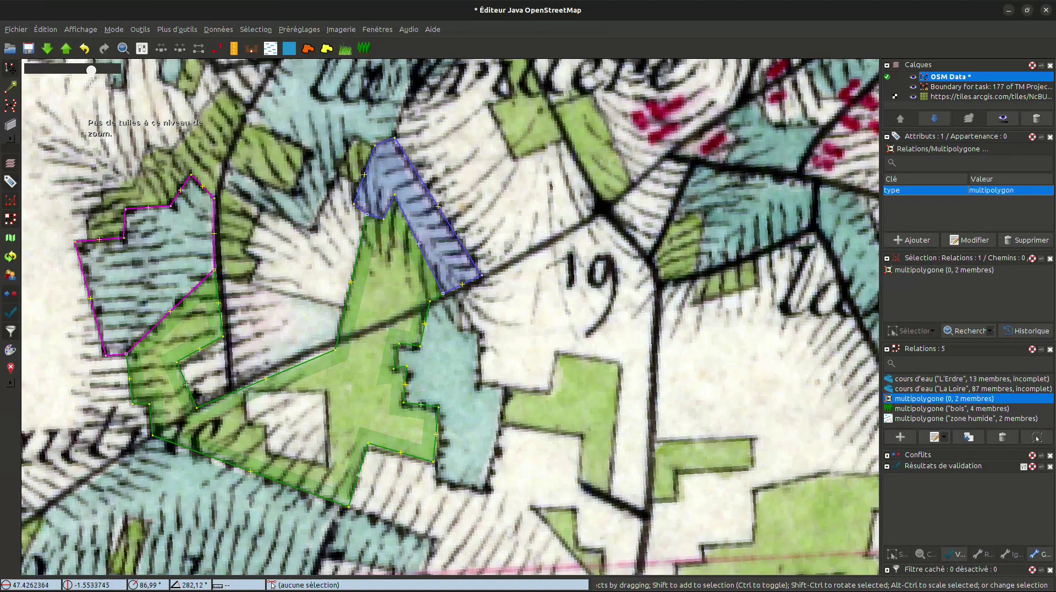
# - Tag the new northwestern multipolygon as a wetland (Zone humide), leaving its name and type empty
pyautogui.click(270, 48)
pyautogui.press('Return')
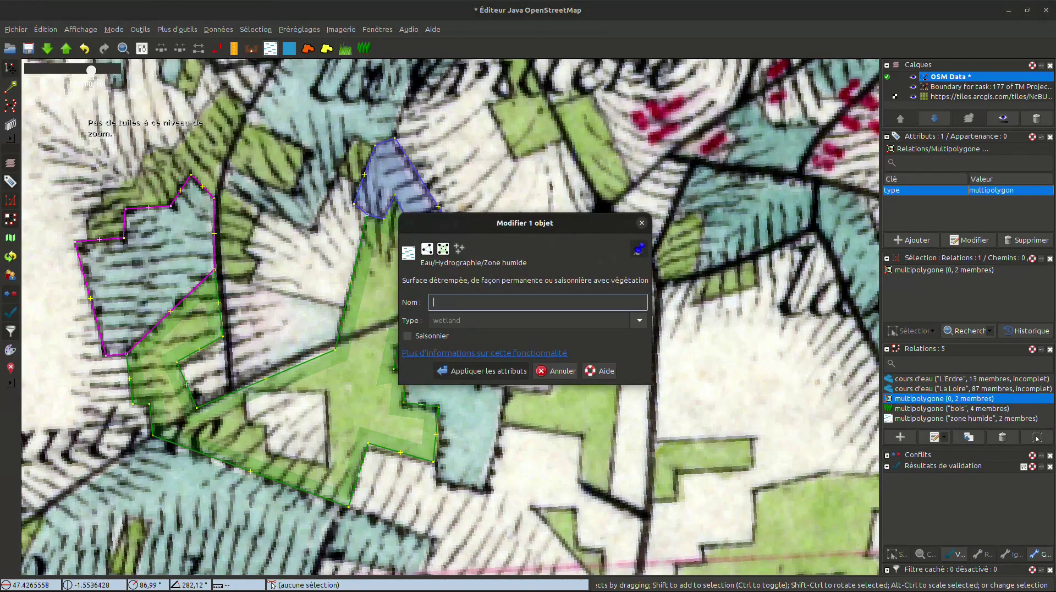
pyautogui.press('Escape')
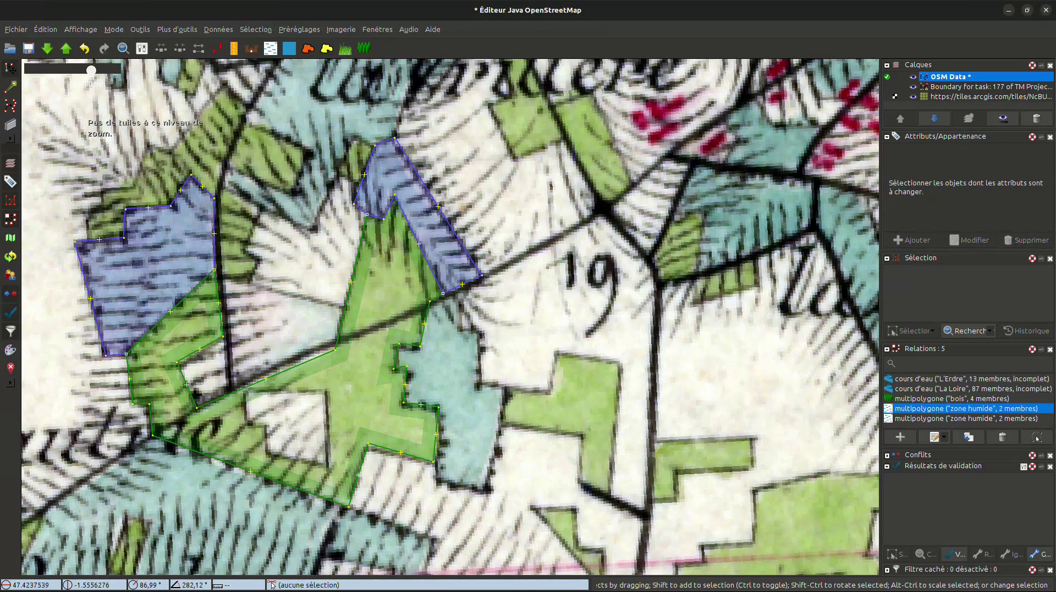
# - Review the two outer member ways of the northwestern wetland multipolygon in the relation editor
pyautogui.doubleClick(966, 408)
pyautogui.click(934, 436)
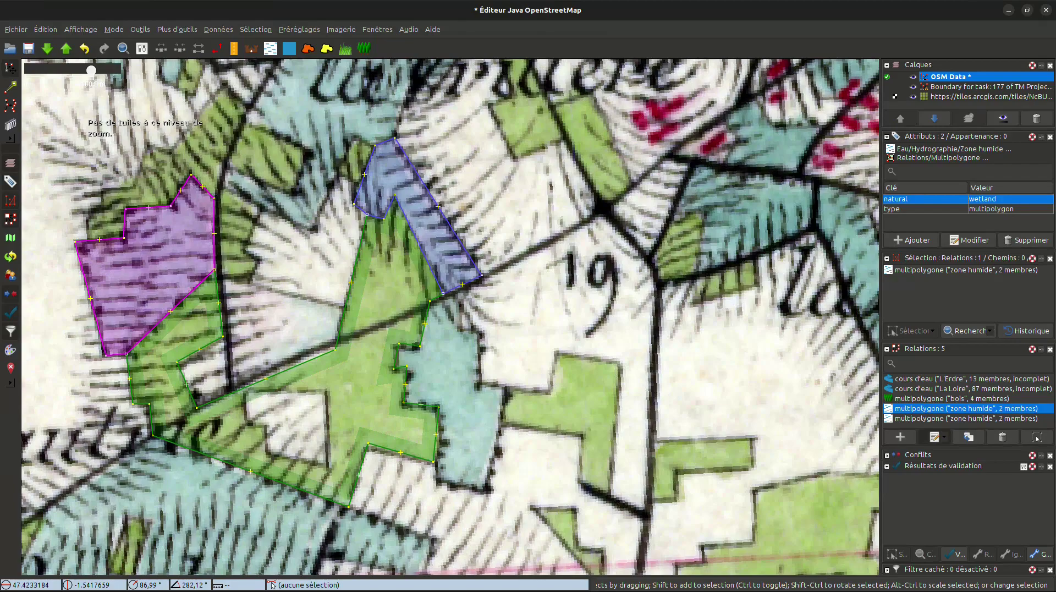
pyautogui.click(599, 336)
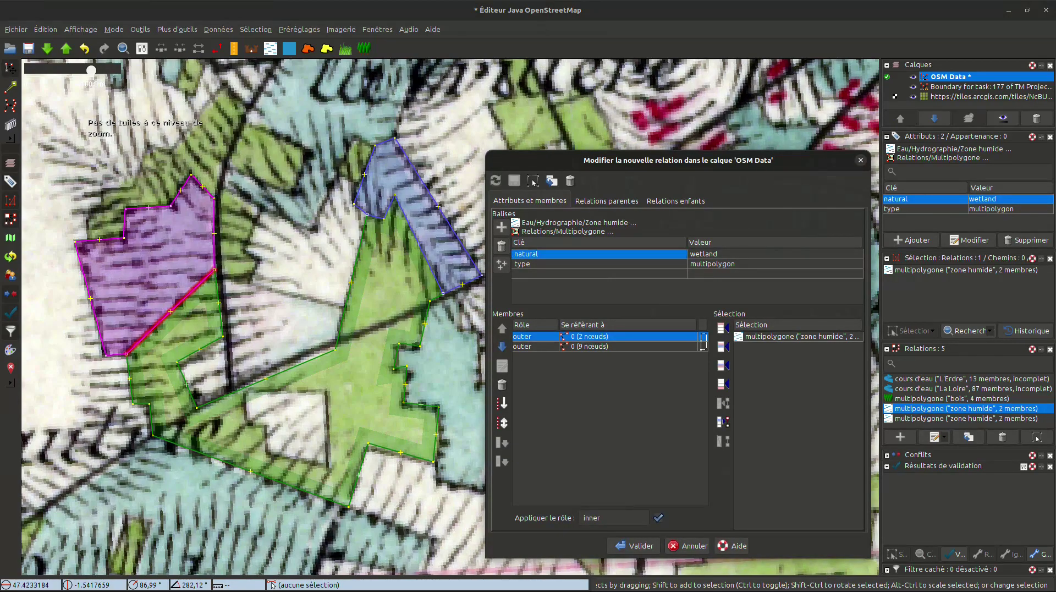
pyautogui.click(599, 346)
pyautogui.click(599, 336)
pyautogui.click(860, 160)
# - Trace the outer edge of the green parcel north of the northwestern wetland, from the wetland's upper edge around its northern tip
pyautogui.moveTo(440, 258); pyautogui.dragTo(515, 330)
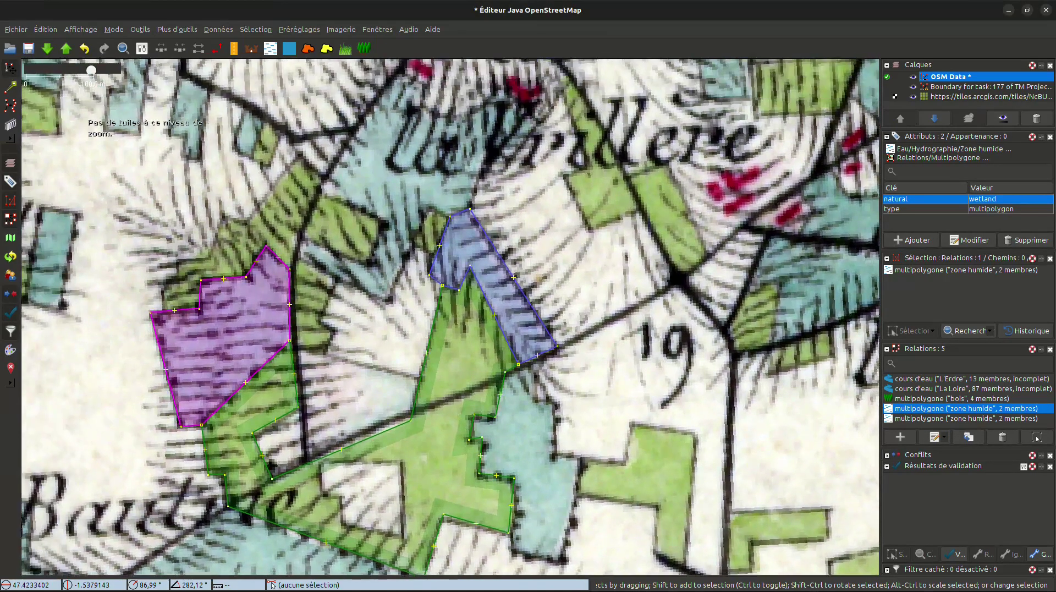
pyautogui.moveTo(619, 214); pyautogui.dragTo(624, 219)
pyautogui.click(582, 163)
pyautogui.moveTo(583, 163); pyautogui.dragTo(593, 175)
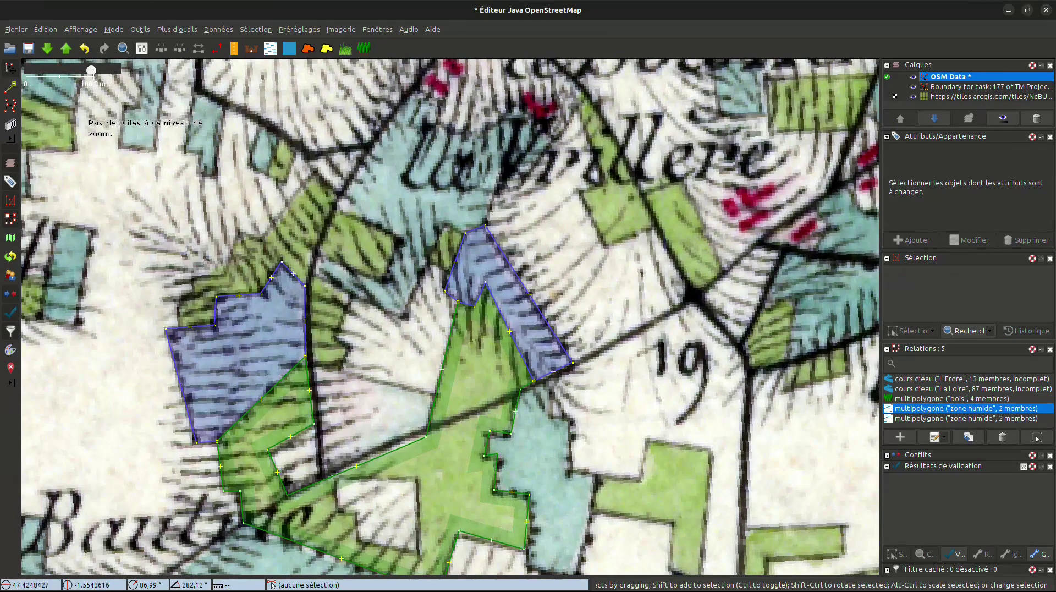
pyautogui.click(304, 321)
pyautogui.press('a')
pyautogui.click(179, 328)
pyautogui.click(183, 298)
pyautogui.click(192, 291)
pyautogui.click(192, 280)
pyautogui.click(225, 273)
pyautogui.click(239, 234)
pyautogui.click(261, 239)
pyautogui.click(314, 174)
pyautogui.click(337, 195)
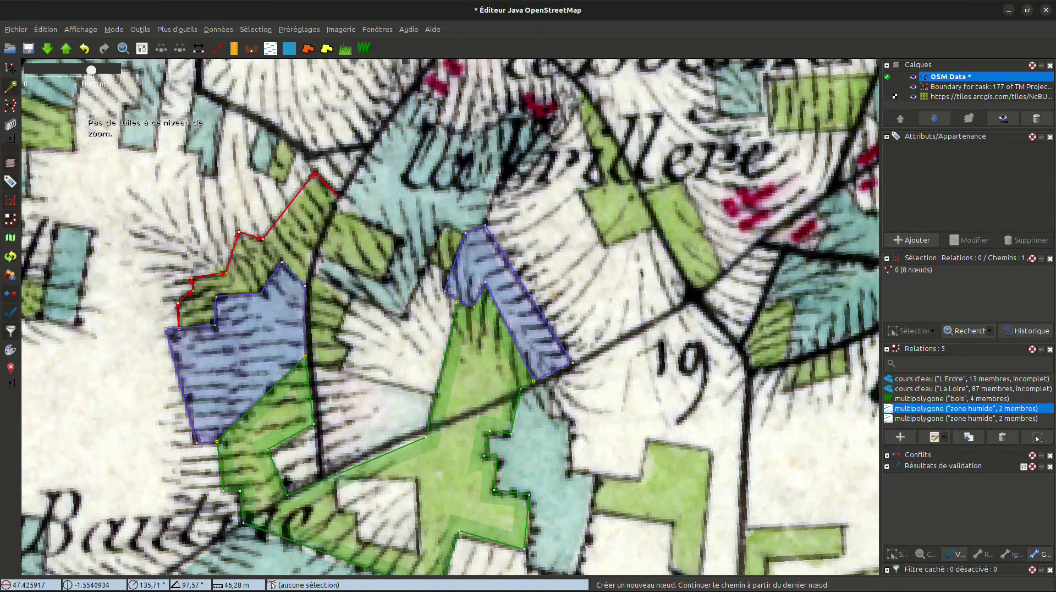
# - Continue the green parcel's outline across the road, around its two eastern blocks, and end it at the wetland's eastern corner
pyautogui.click(333, 209)
pyautogui.click(399, 238)
pyautogui.click(385, 279)
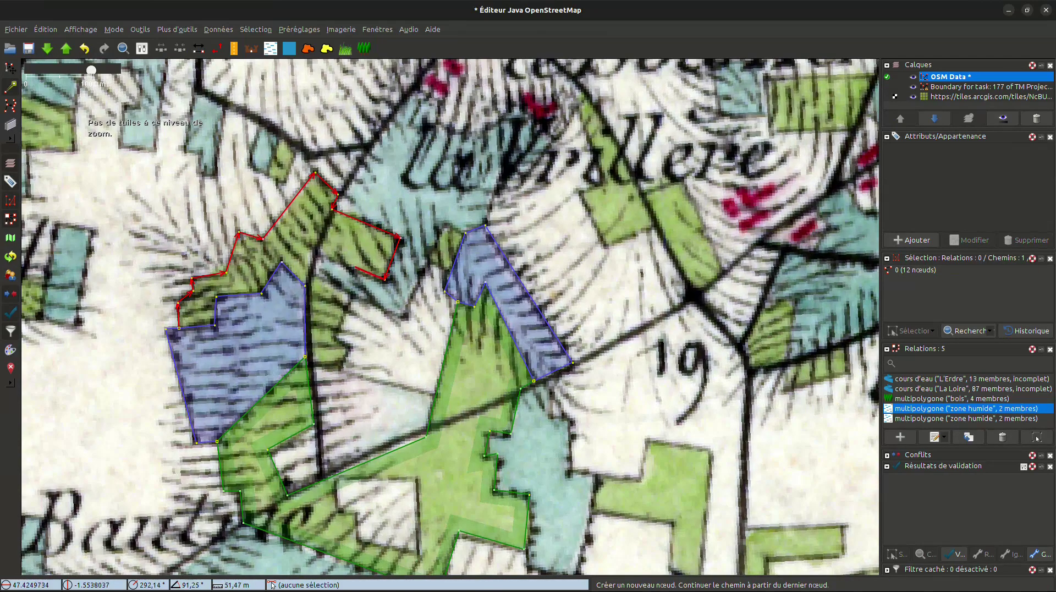
pyautogui.click(317, 255)
pyautogui.click(316, 270)
pyautogui.click(350, 295)
pyautogui.click(337, 336)
pyautogui.click(352, 347)
pyautogui.click(342, 368)
pyautogui.scroll(3, 327, 366)
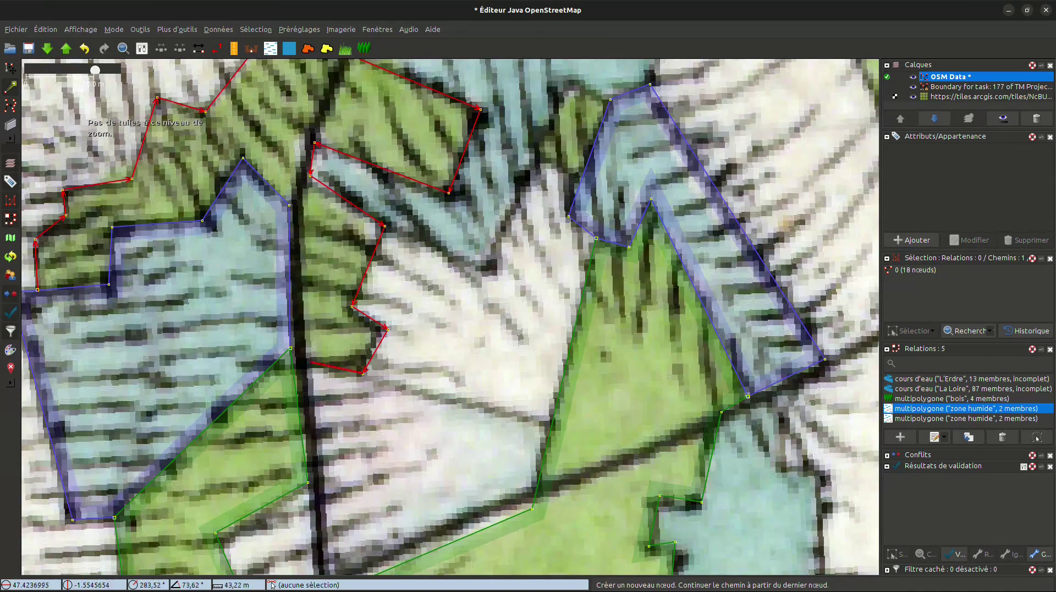
pyautogui.press('s')
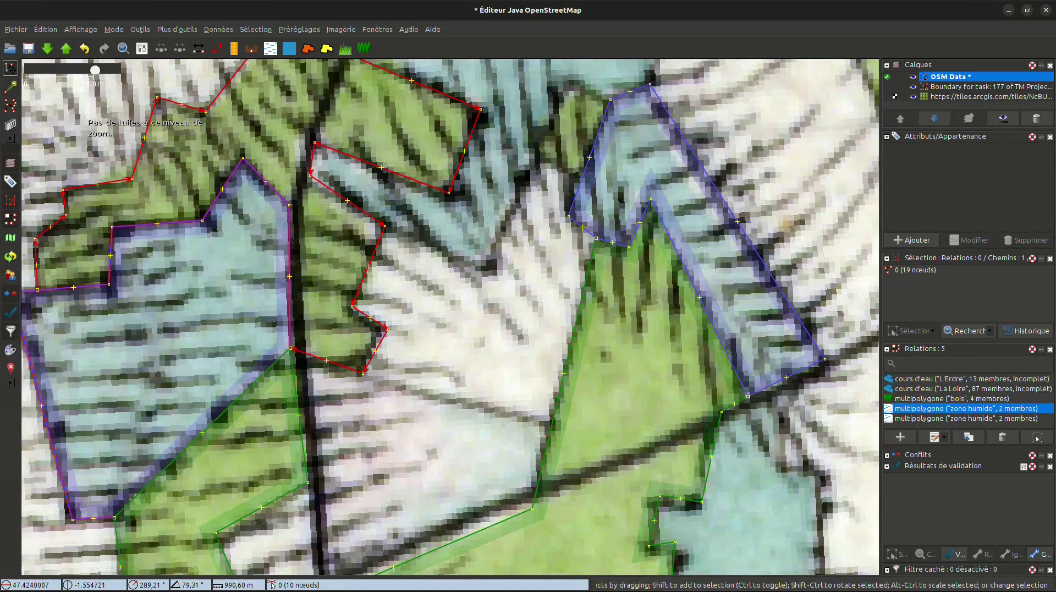
# - Split the northwestern wetland's outline at the two nodes shared with the newly traced green parcel
pyautogui.click(290, 316)
pyautogui.moveTo(285, 410); pyautogui.dragTo(363, 414)
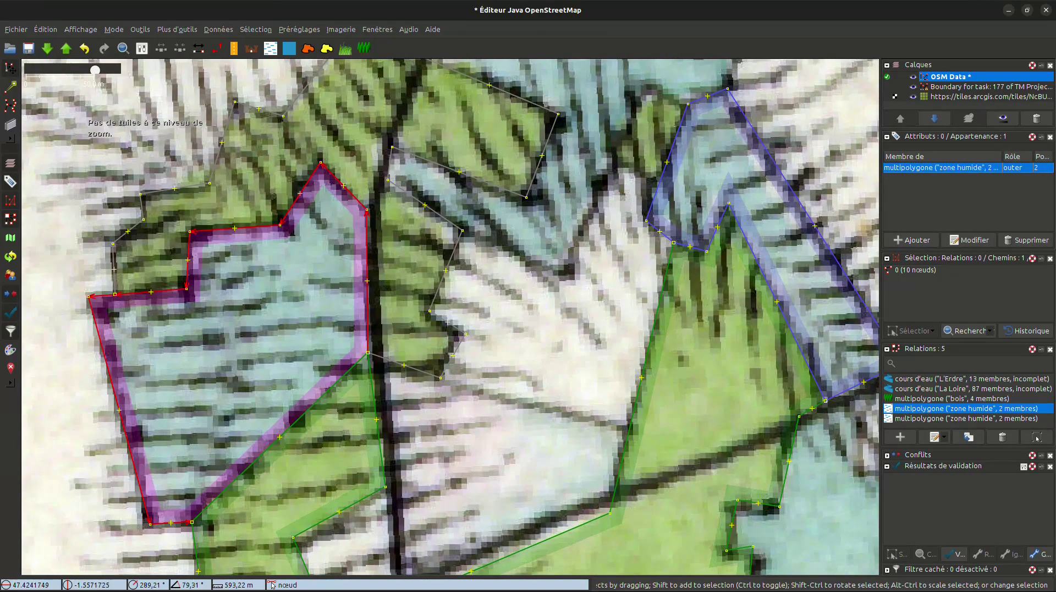
pyautogui.click(1036, 437)
pyautogui.press('p')
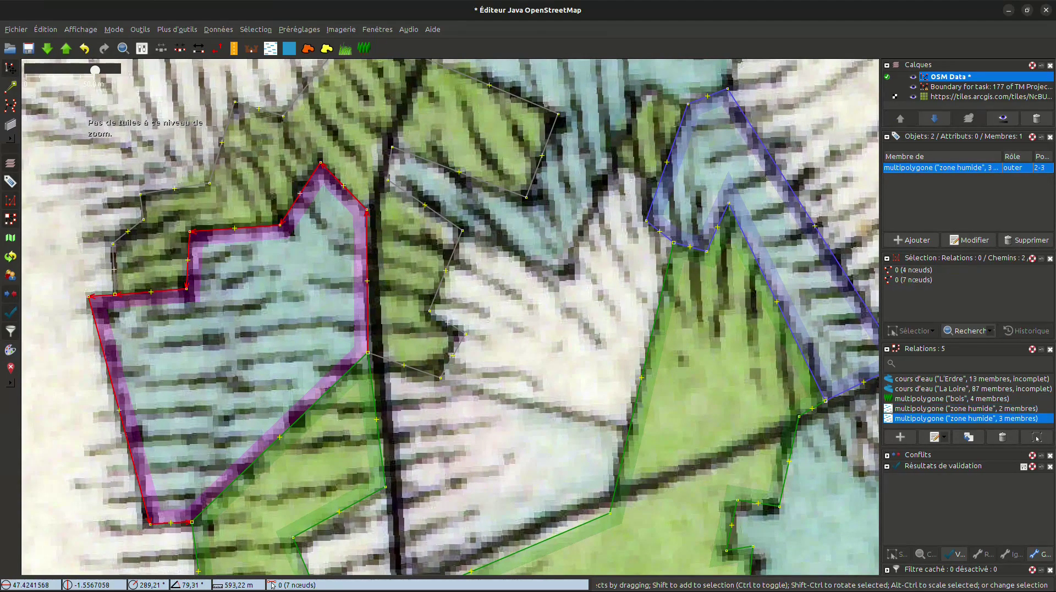
# - Create a multipolygon from the shared wetland edge and the green parcel's outline, and tag it as a wood (Bois)
pyautogui.click(187, 259)
pyautogui.keyDown('shift'); pyautogui.click(128, 231); pyautogui.keyUp('shift')
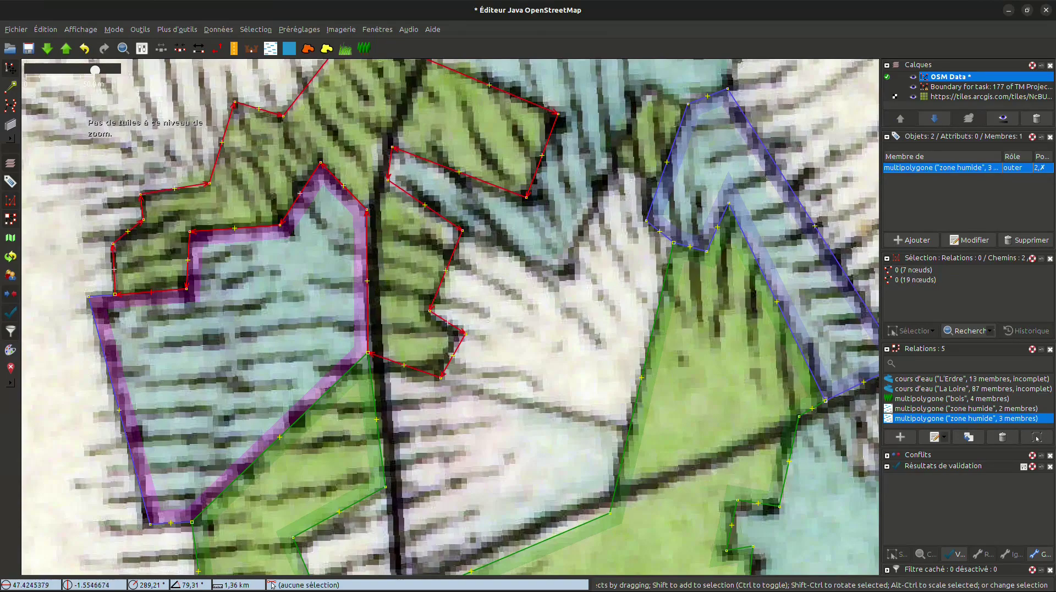
pyautogui.moveTo(151, 263); pyautogui.dragTo(129, 312)
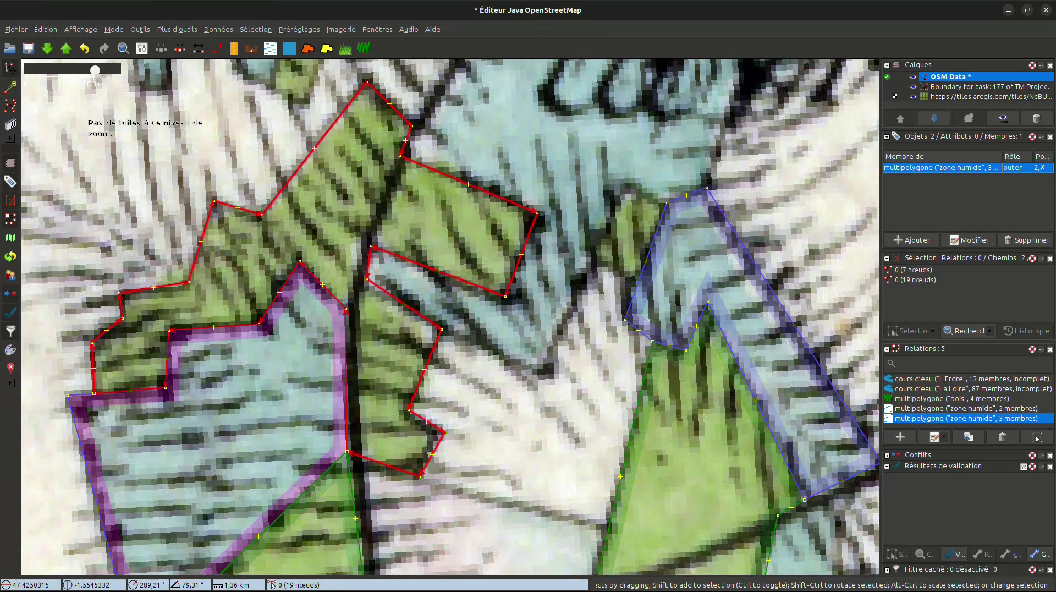
pyautogui.hotkey('ctrl', 'b')
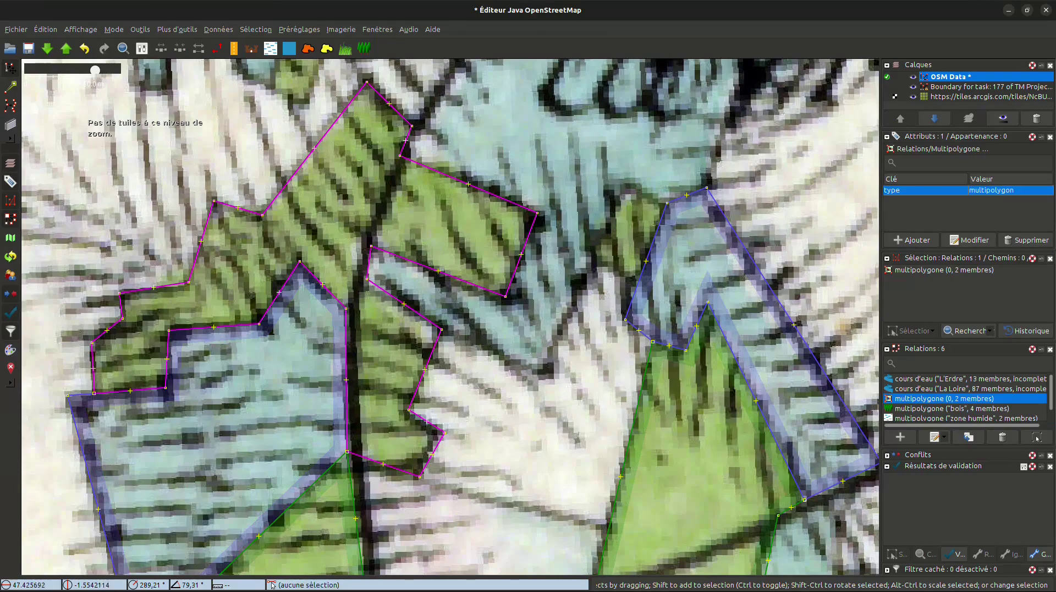
pyautogui.click(363, 48)
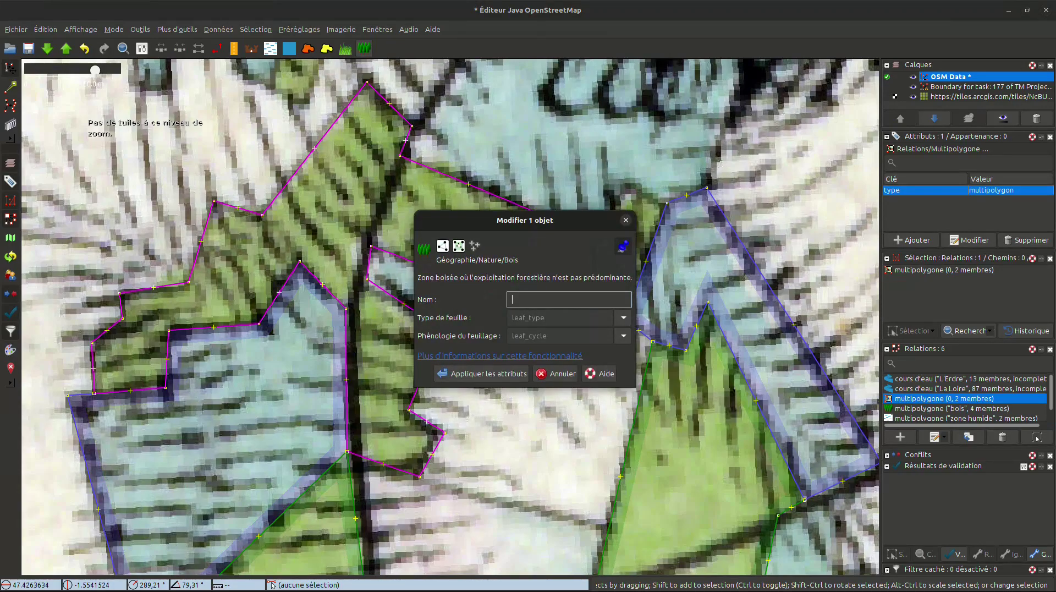
pyautogui.press('Return')
pyautogui.click(825, 220)
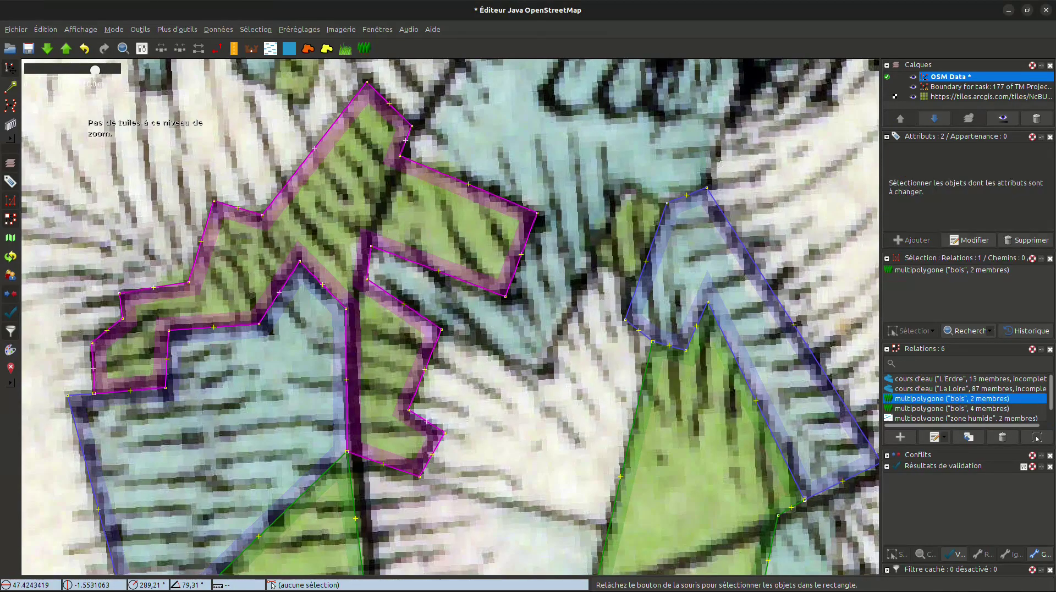
# - Trace the southern edge of the central blue-green parcel, linking the new wood's eastern side to the narrow wetland's northwestern corner
pyautogui.moveTo(825, 220); pyautogui.dragTo(764, 271)
pyautogui.press('a')
pyautogui.click(380, 380)
pyautogui.click(434, 434)
pyautogui.click(485, 319)
pyautogui.click(518, 244)
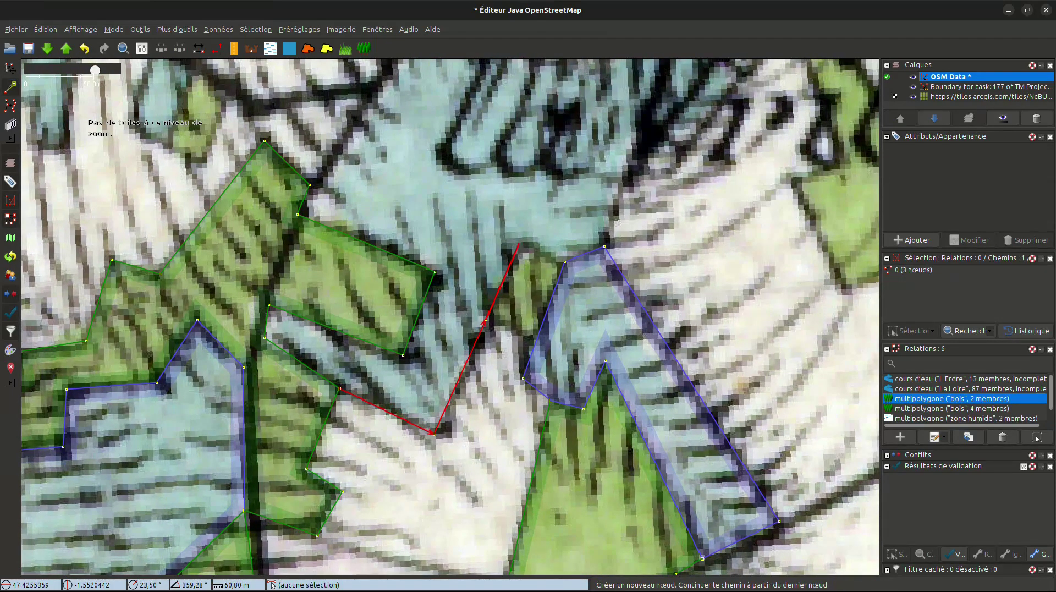
pyautogui.doubleClick(565, 262)
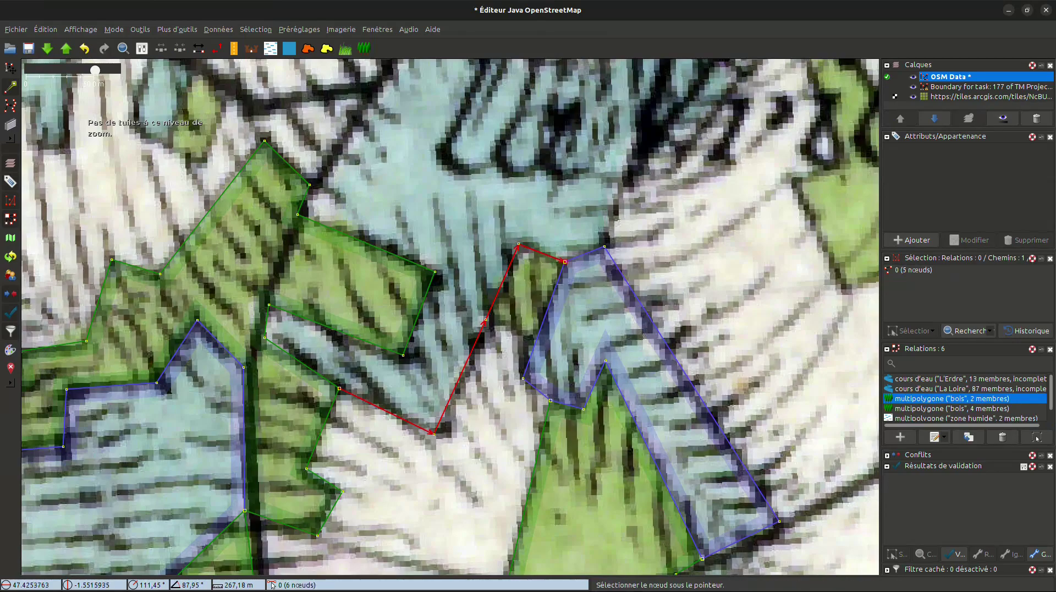
pyautogui.moveTo(607, 236); pyautogui.dragTo(571, 359)
pyautogui.press('Escape')
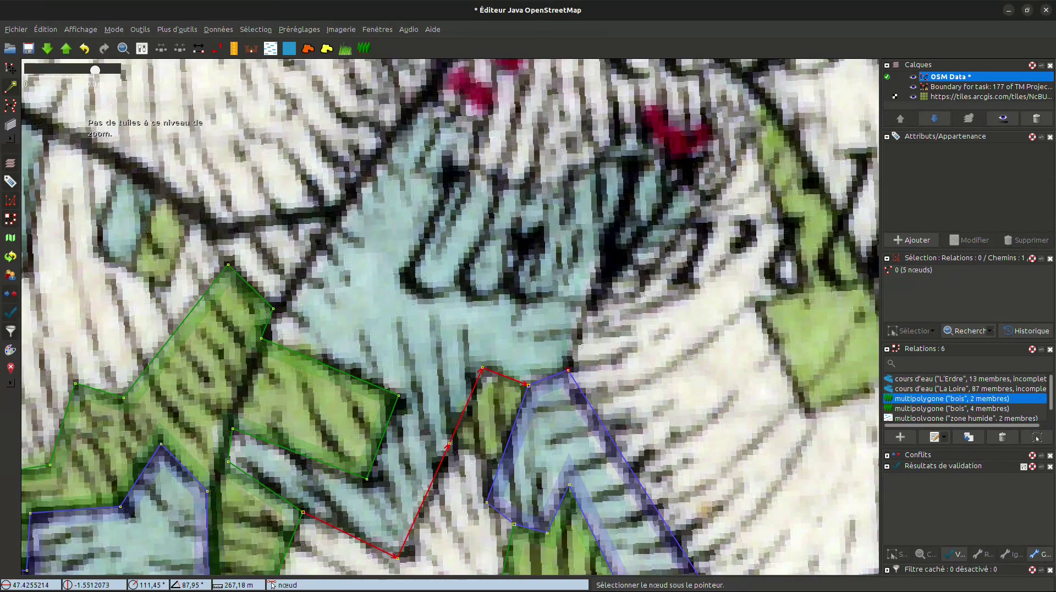
# - Trace the northern outline of the central blue-green parcel from the narrow wetland's northern tip to the new wood's northeastern corner
pyautogui.click(568, 370)
pyautogui.click(601, 262)
pyautogui.click(643, 257)
pyautogui.click(703, 199)
pyautogui.click(632, 133)
pyautogui.click(575, 177)
pyautogui.click(539, 187)
pyautogui.click(485, 173)
pyautogui.click(465, 164)
pyautogui.click(482, 120)
pyautogui.click(428, 104)
pyautogui.click(343, 212)
pyautogui.click(301, 287)
pyautogui.doubleClick(273, 307)
pyautogui.scroll(-2, 415, 323)
pyautogui.moveTo(453, 313); pyautogui.dragTo(414, 302)
# - Split the new wood's outline at the two nodes where the central blue-green parcel's traced edges meet it
pyautogui.press('s')
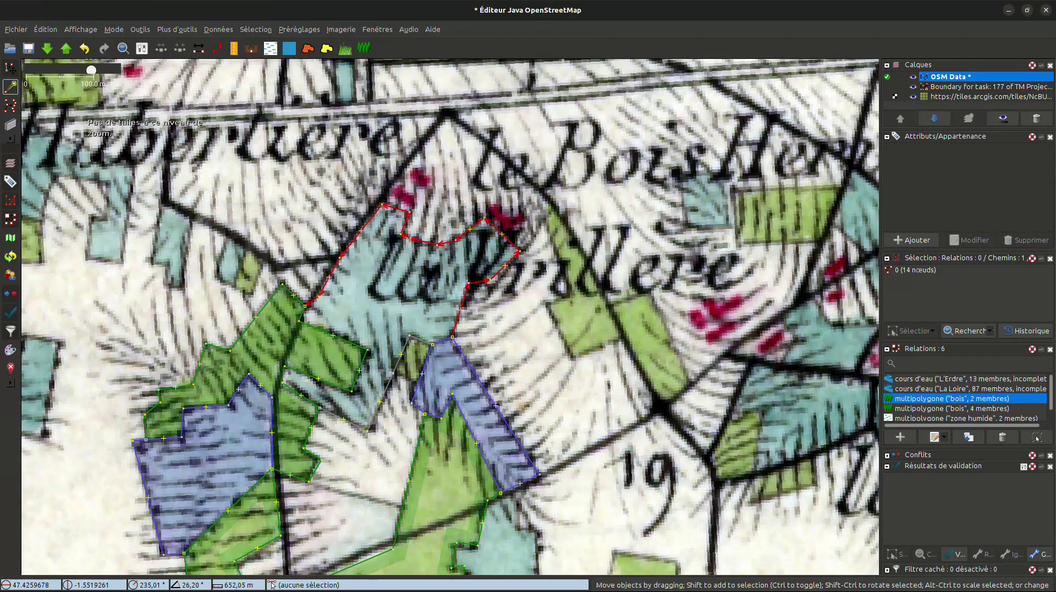
pyautogui.click(315, 469)
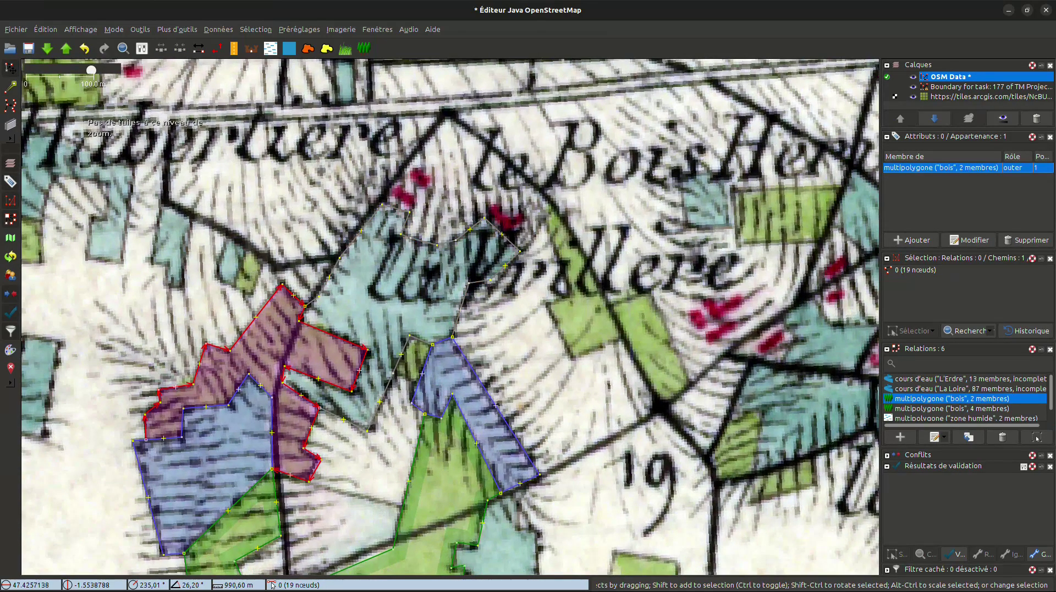
pyautogui.keyDown('shift'); pyautogui.click(305, 306); pyautogui.keyUp('shift')
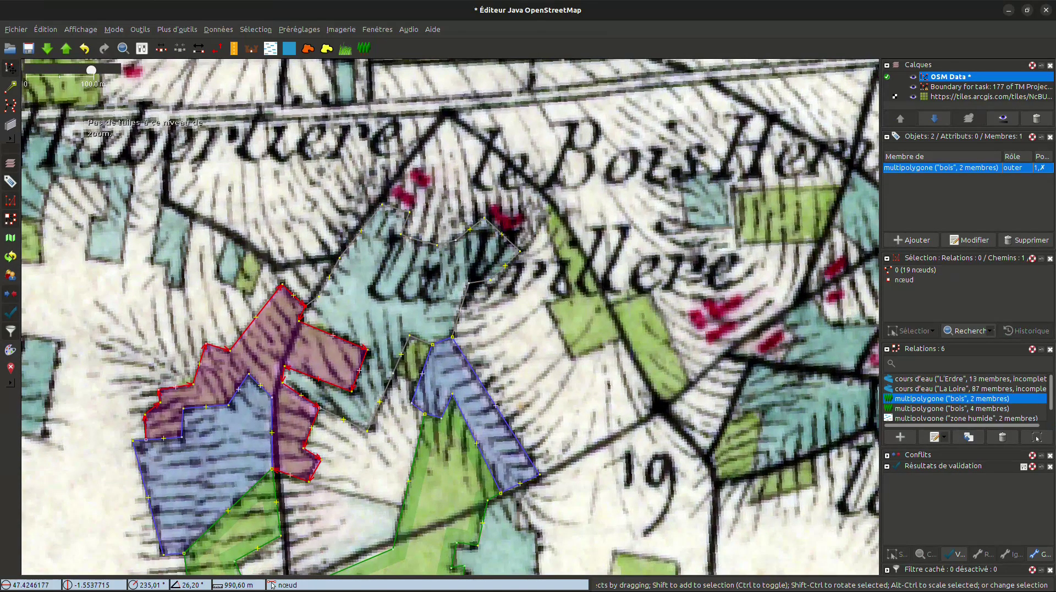
pyautogui.press('p')
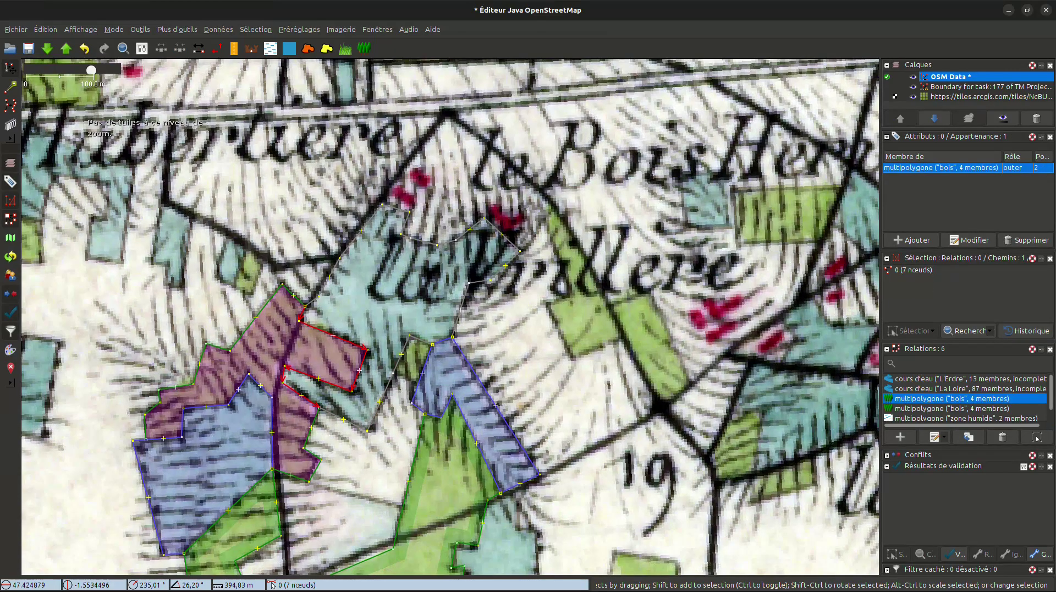
# - Split the narrow wetland's outer way at the two nodes where the central blue-green parcel's traced edges meet it
pyautogui.click(488, 393)
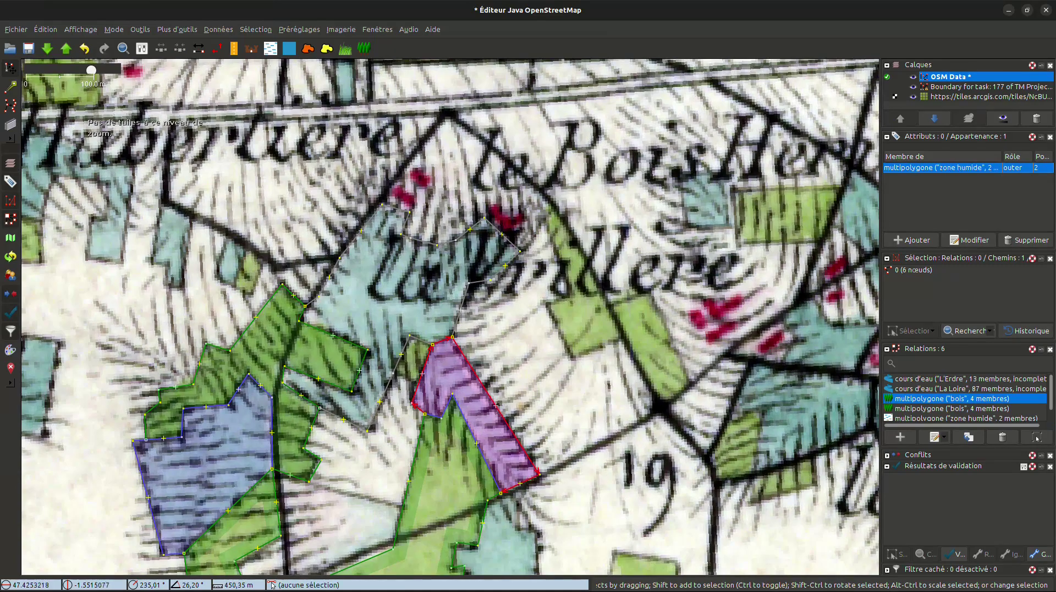
pyautogui.click(1036, 437)
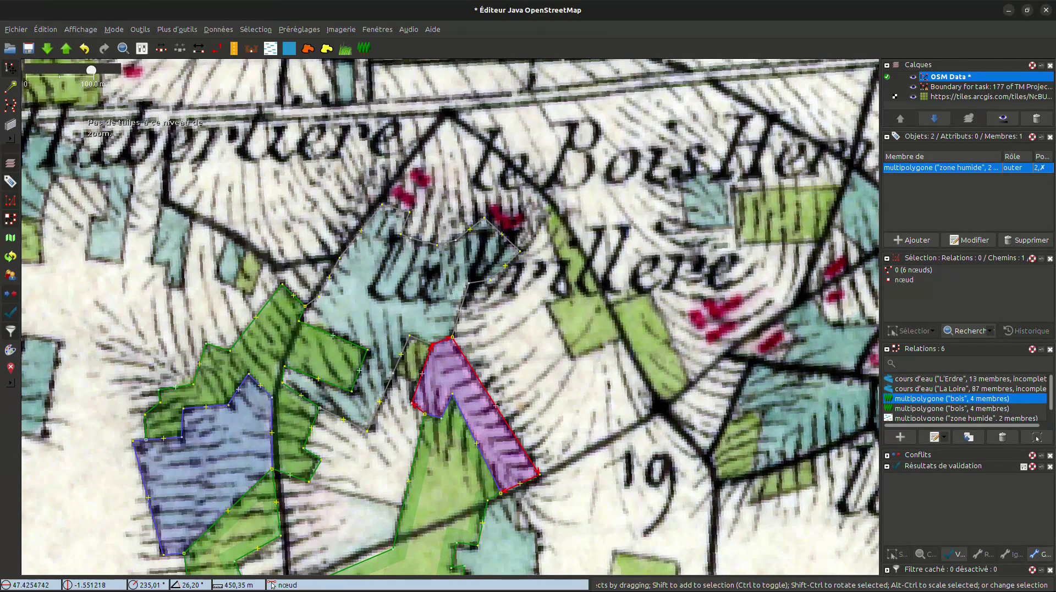
pyautogui.press('p')
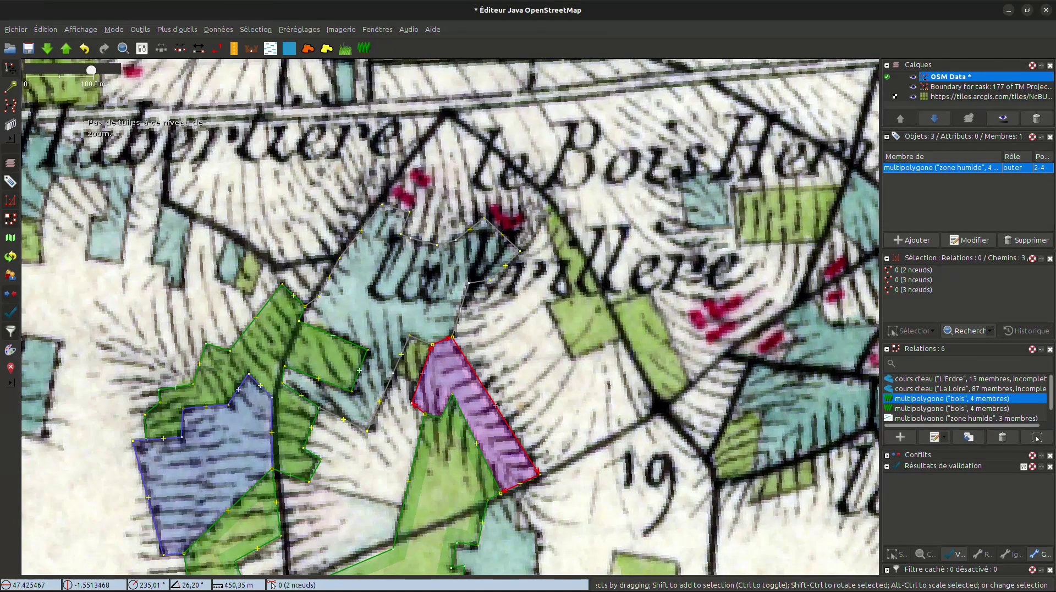
# - Create a multipolygon from the four ways enclosing the central blue-green parcel and tag it as a wetland (Zone humide)
pyautogui.click(1036, 437)
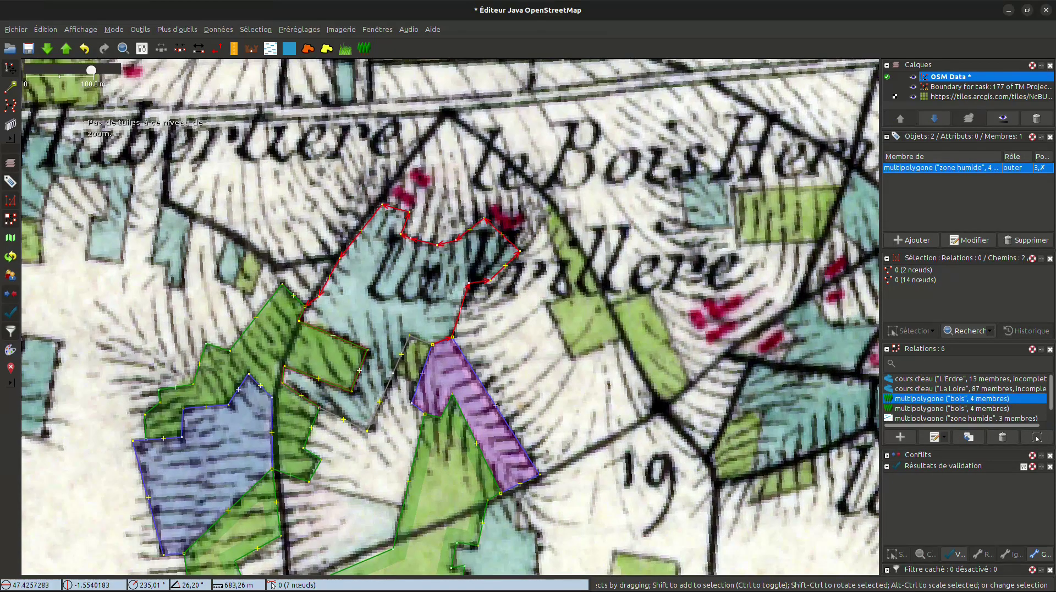
pyautogui.click(1036, 437)
pyautogui.click(1036, 437)
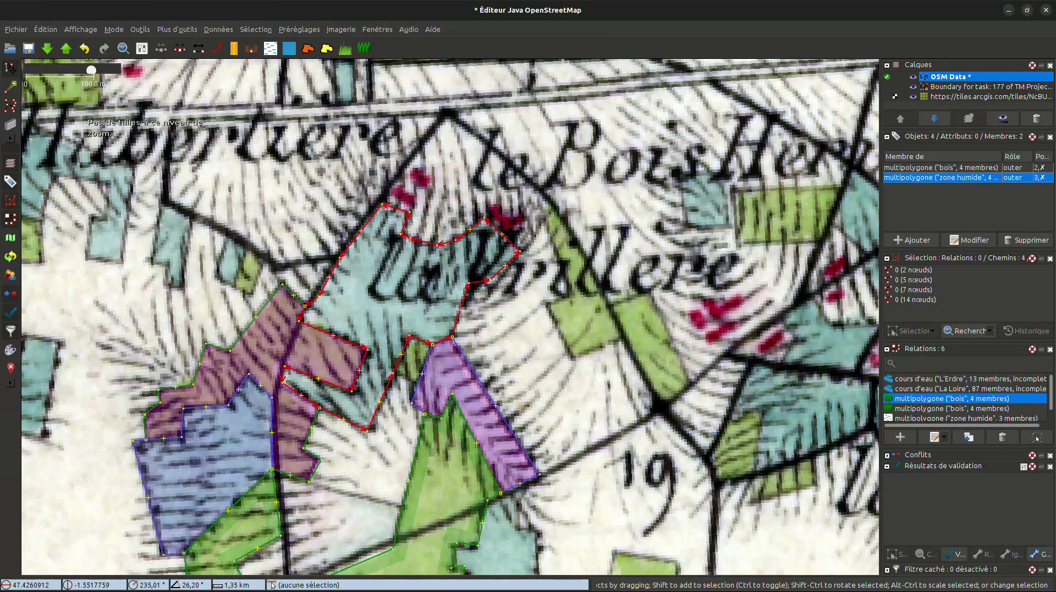
pyautogui.hotkey('ctrl', 'b')
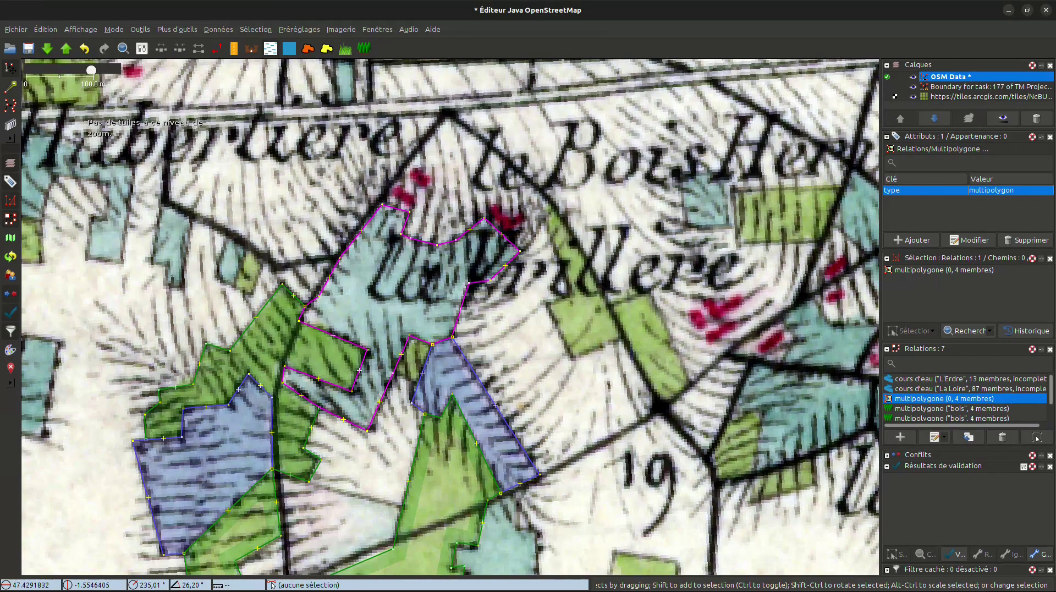
pyautogui.click(270, 49)
pyautogui.press('Return')
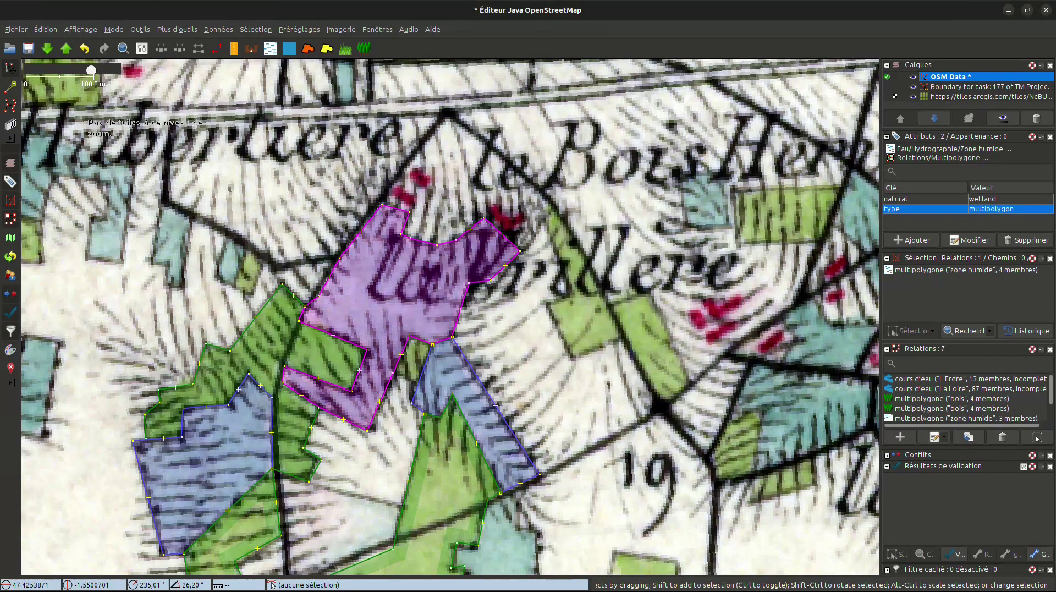
pyautogui.press('Escape')
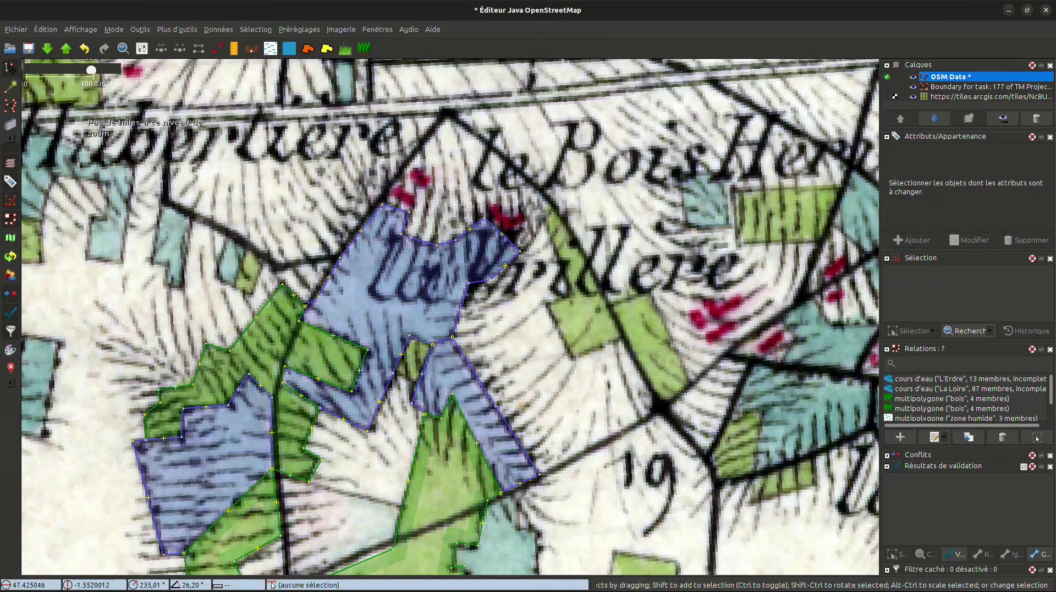
# - Trace the small green parcel's southern edge, about 41 m long, from the central wetland's edge to the narrow wetland's western edge
pyautogui.press('+')
pyautogui.press('a')
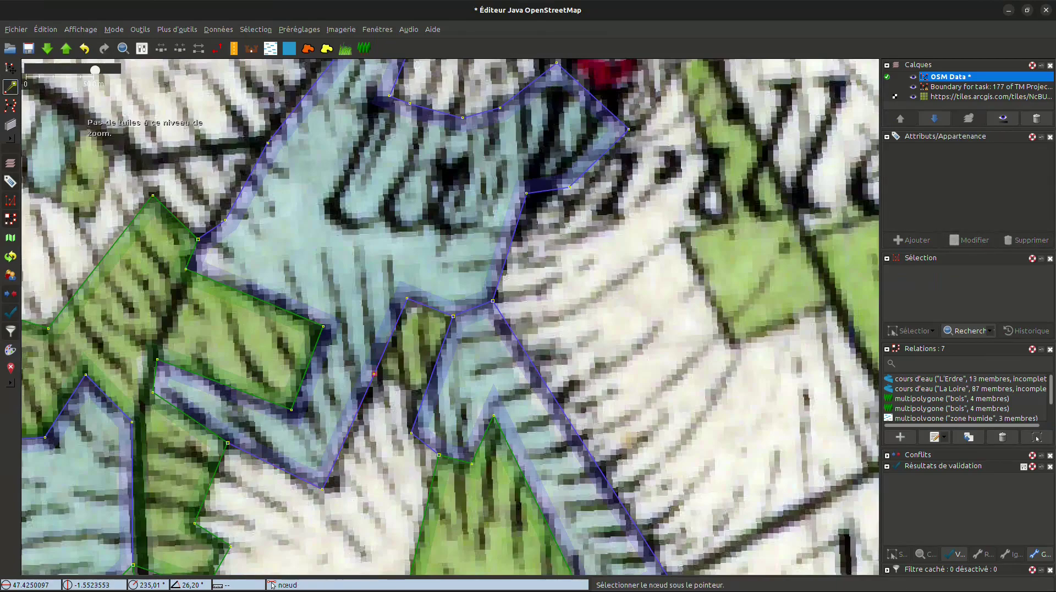
pyautogui.click(374, 373)
pyautogui.click(424, 396)
pyautogui.press('Escape')
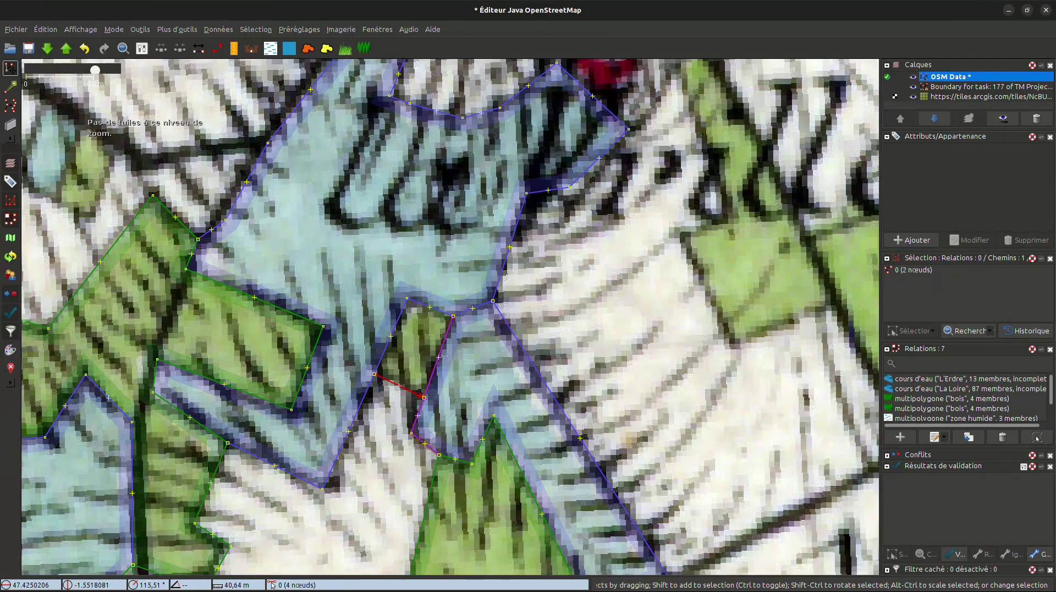
# - Split the adjoining edges of the narrow and central wetlands at the end nodes of the small green parcel's southern edge
pyautogui.click(432, 375)
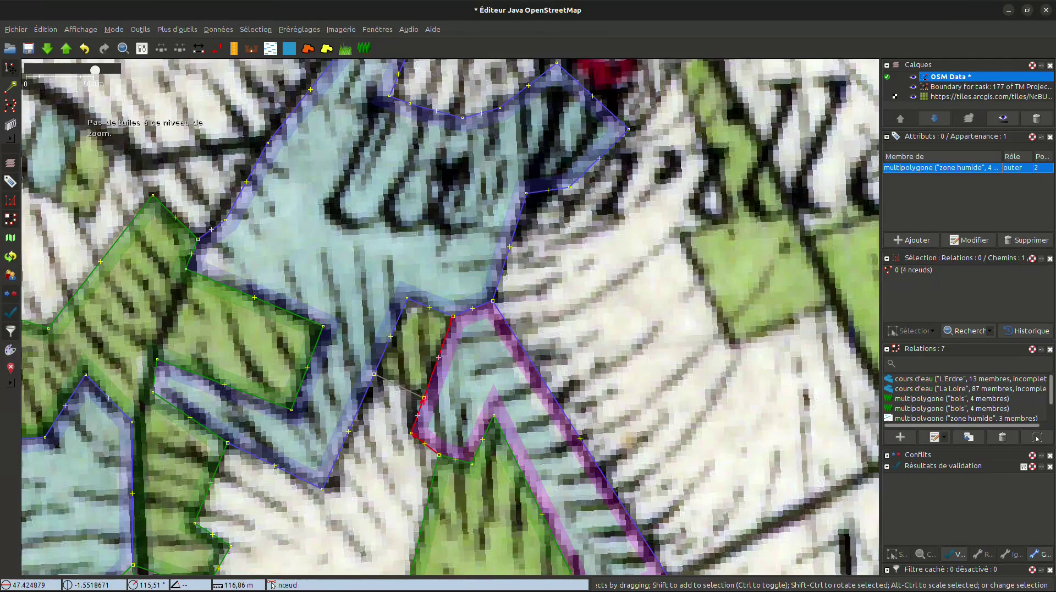
pyautogui.keyDown('shift'); pyautogui.click(424, 397); pyautogui.keyUp('shift')
pyautogui.press('p')
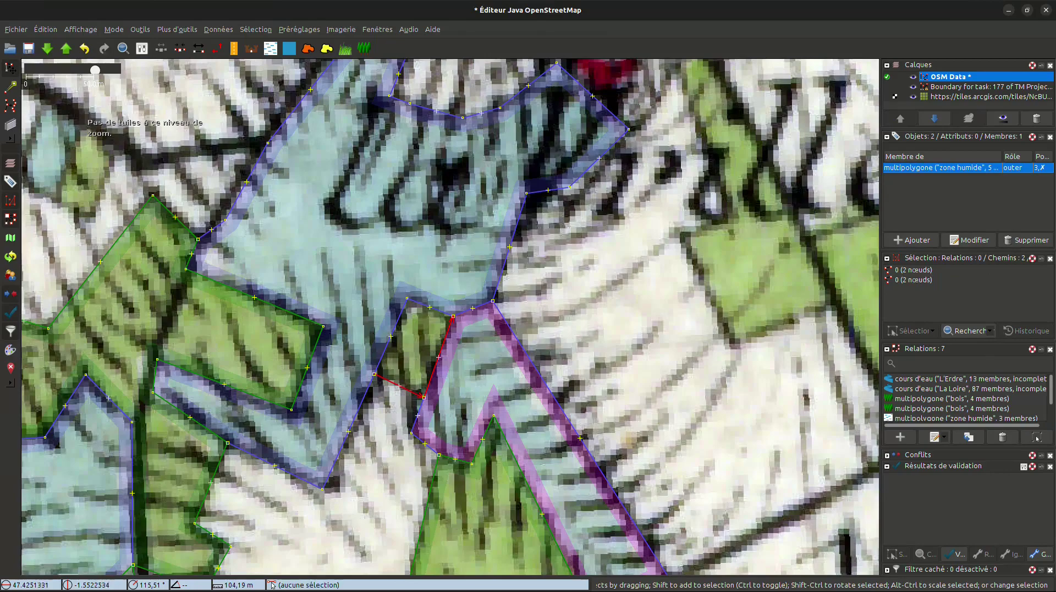
pyautogui.keyDown('shift'); pyautogui.click(382, 356); pyautogui.keyUp('shift')
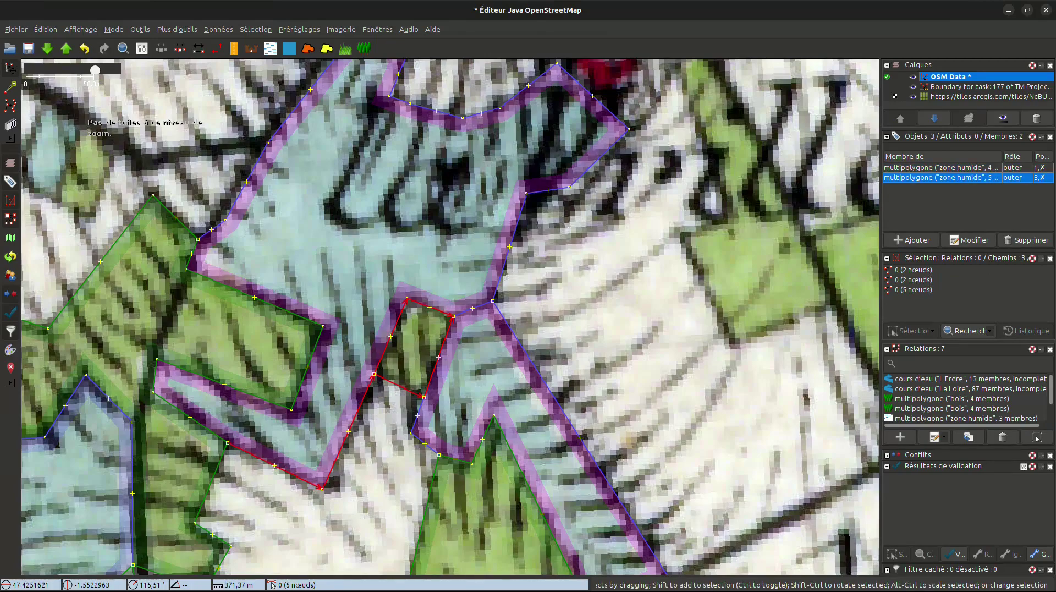
pyautogui.keyDown('shift'); pyautogui.click(374, 374); pyautogui.keyUp('shift')
pyautogui.press('p')
# - Create a multipolygon from the three ways enclosing the small green parcel and tag it as a wood (Bois)
pyautogui.hotkey('ctrl', 'b')
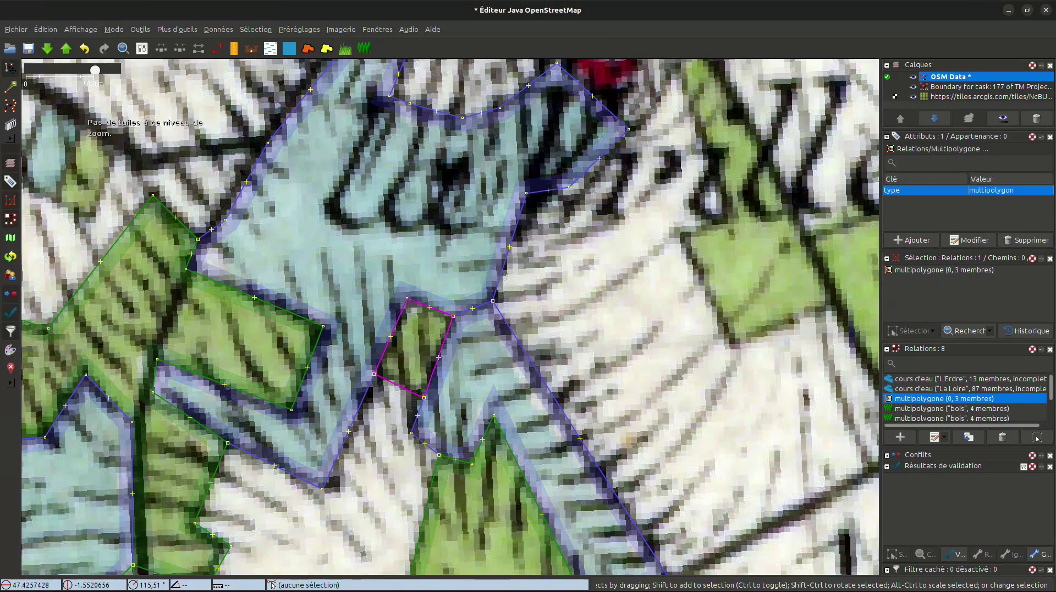
pyautogui.click(363, 48)
pyautogui.press('Return')
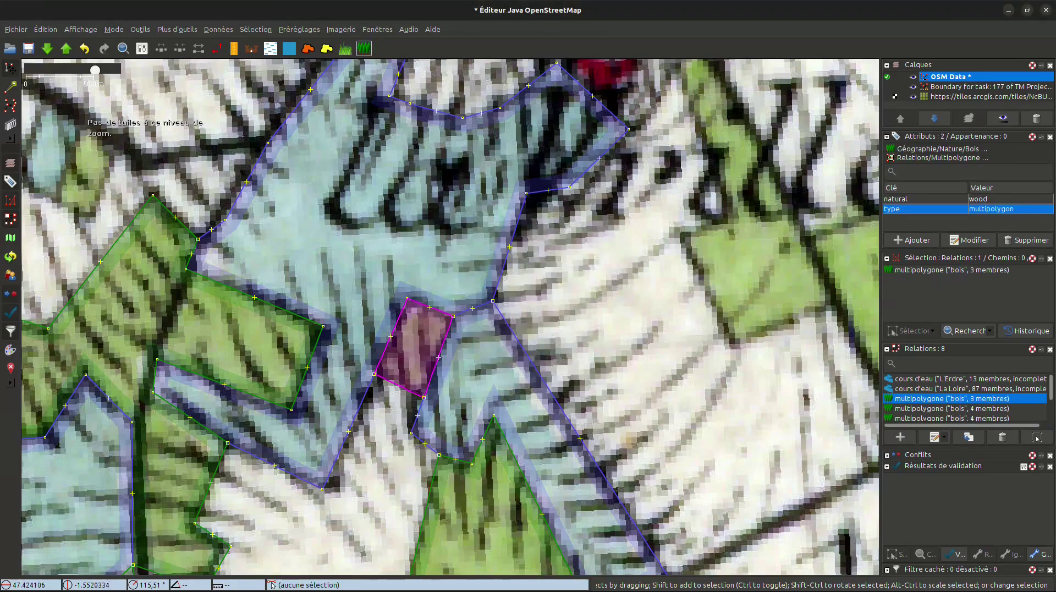
pyautogui.press('Escape')
# - Examine which multipolygons each boundary way around the small wood and the narrow wetland belongs to
pyautogui.scroll(2, 424, 348)
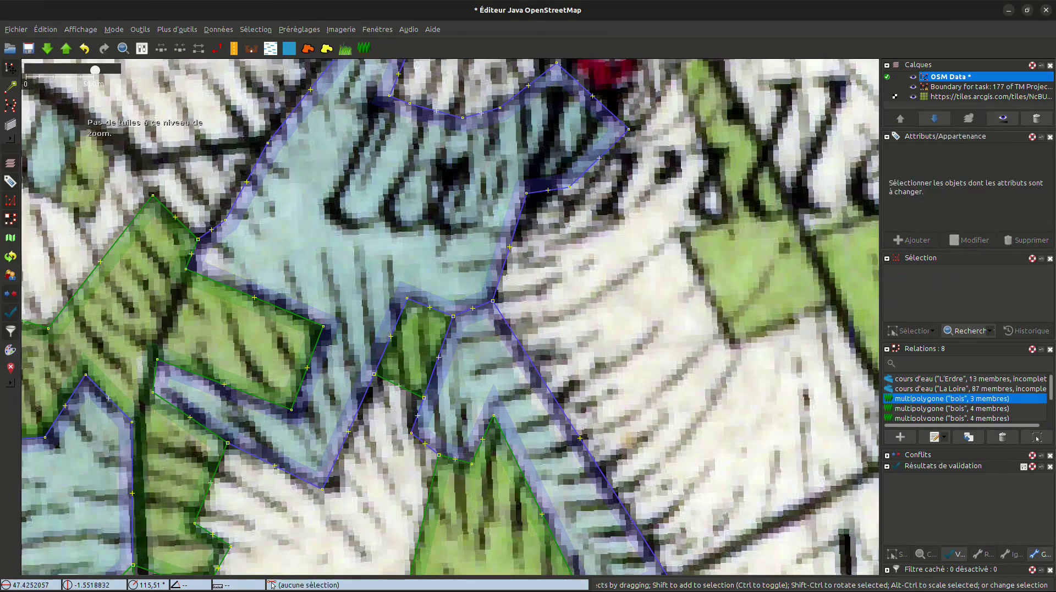
pyautogui.click(1037, 438)
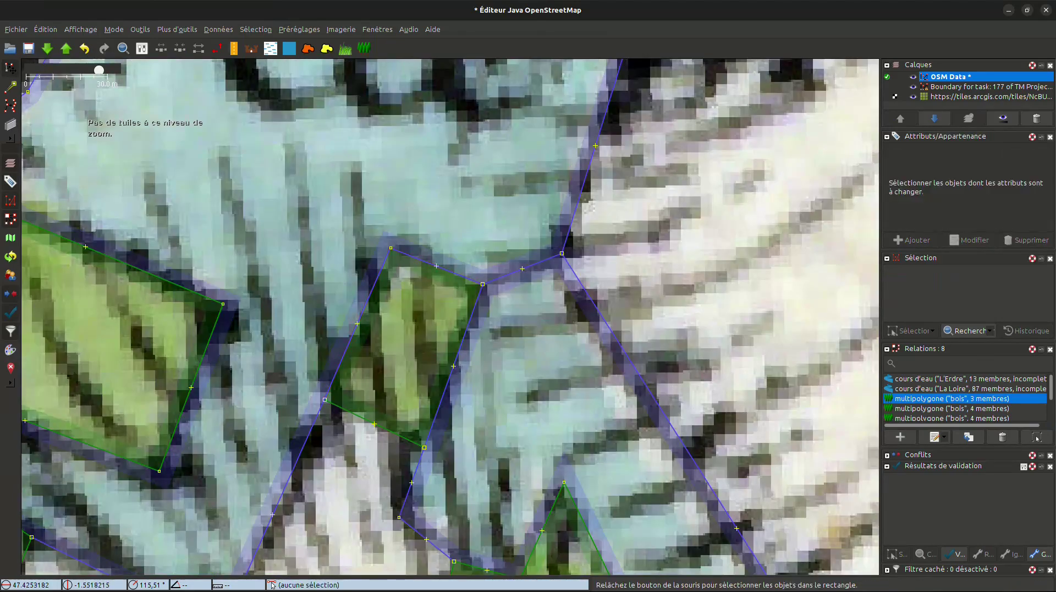
pyautogui.click(330, 248)
pyautogui.click(517, 401)
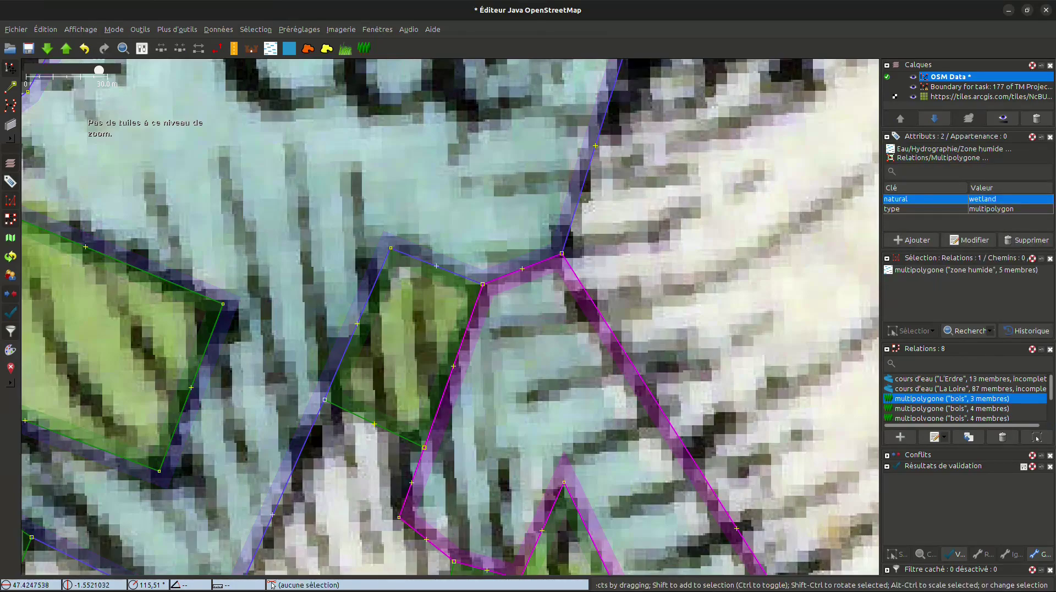
pyautogui.press('Escape')
pyautogui.click(1036, 437)
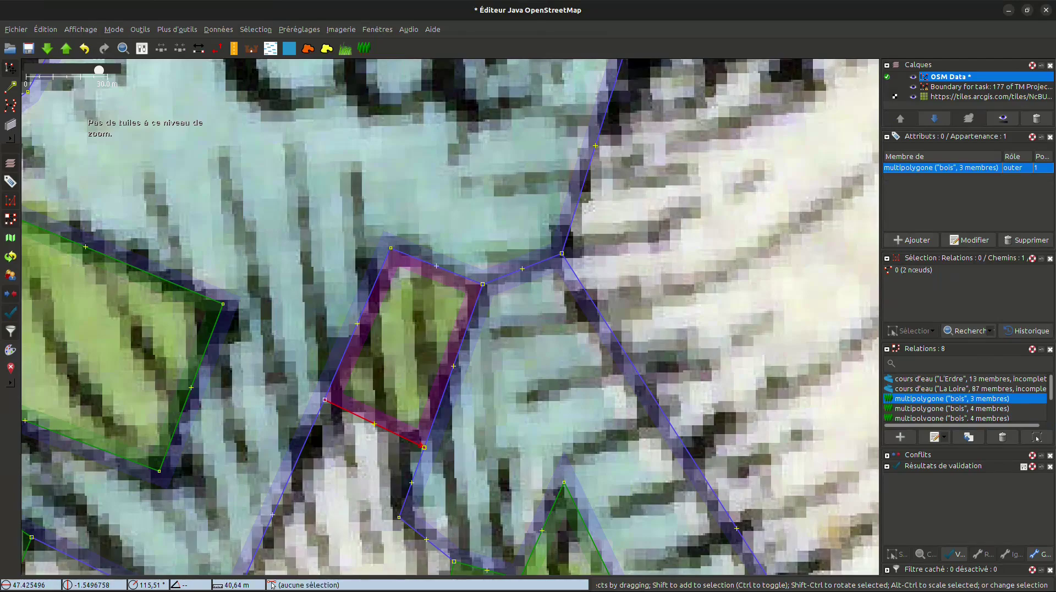
pyautogui.click(459, 275)
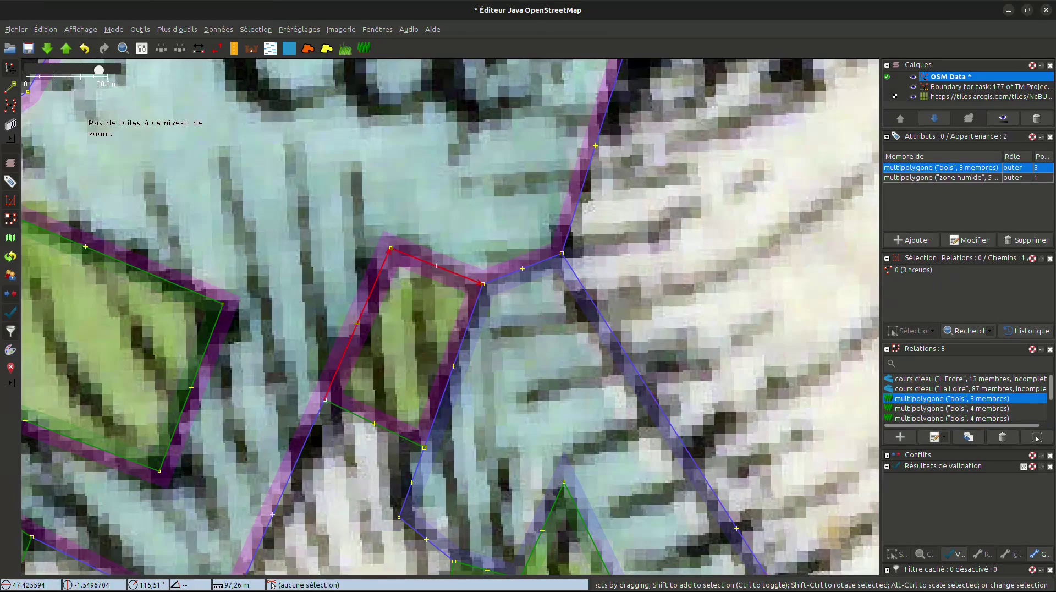
pyautogui.click(462, 341)
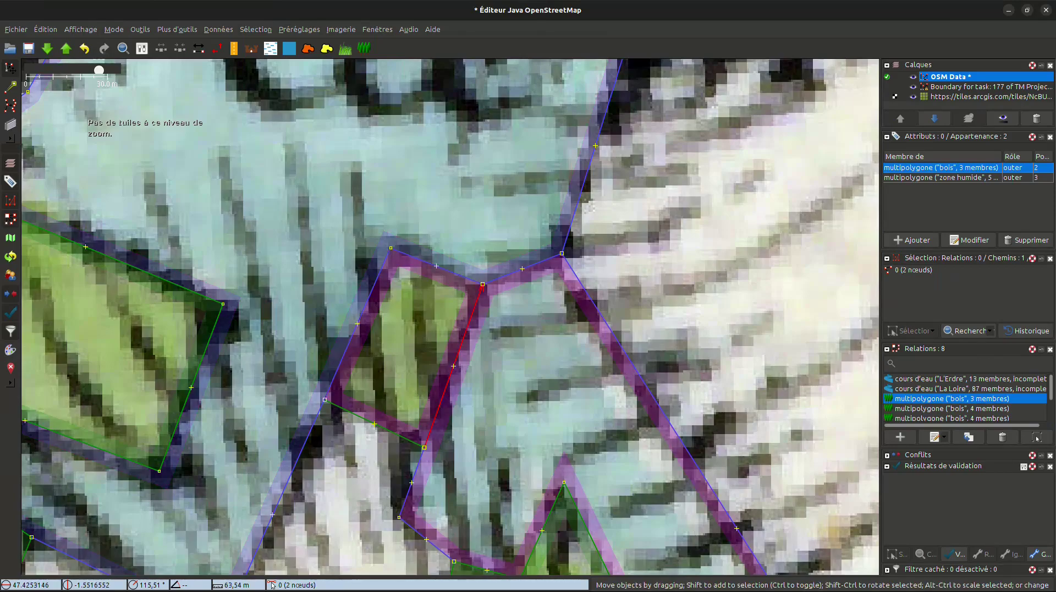
pyautogui.click(413, 476)
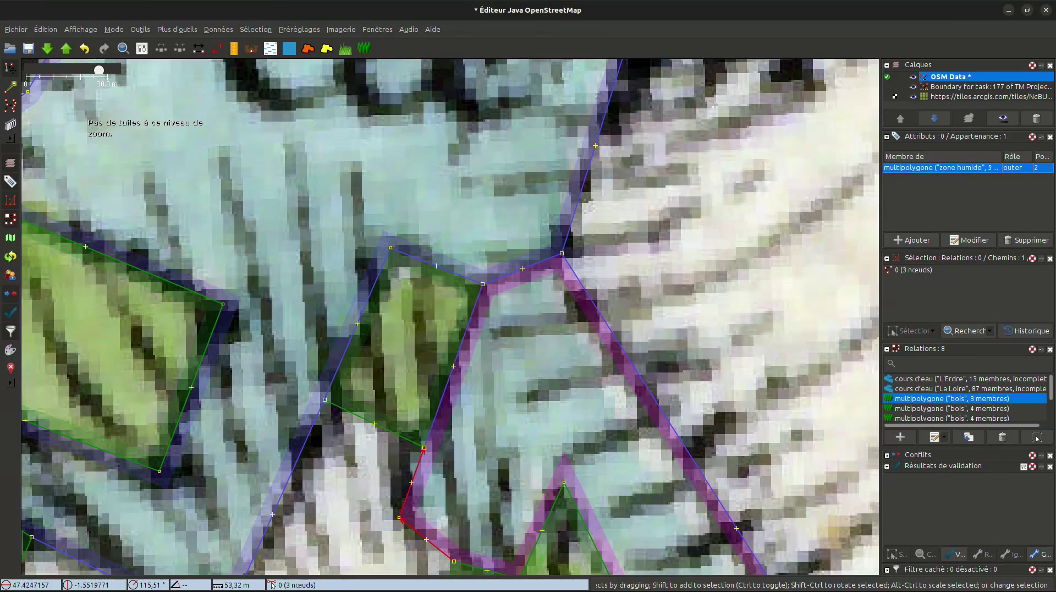
pyautogui.click(384, 466)
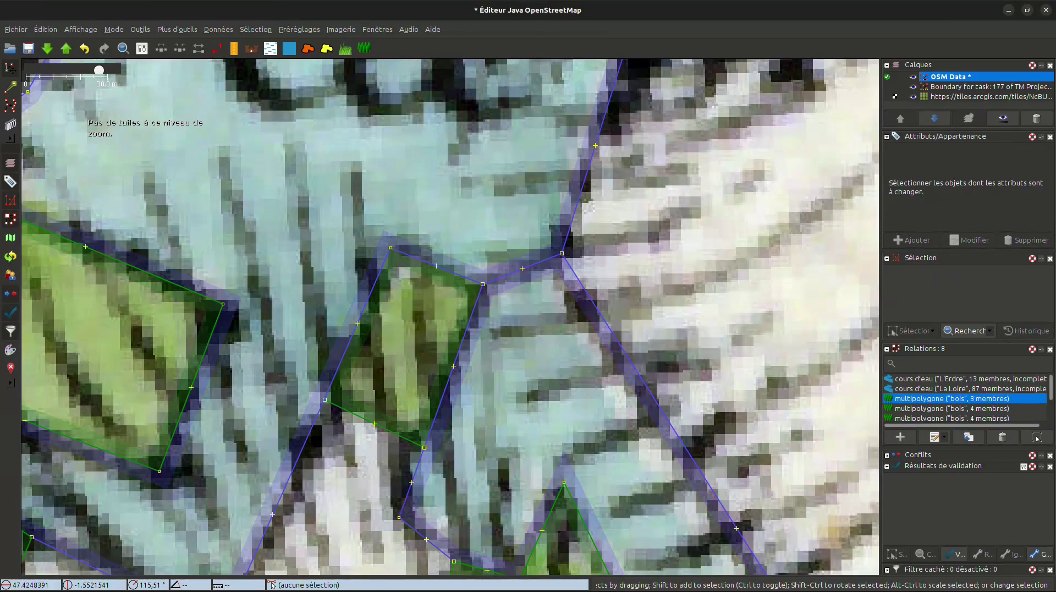
# - Trace the isolated blue-green parcel under the "le Bois Hervé" label as a closed four-node way, about 288 m in perimeter
pyautogui.scroll(-6, 367, 457)
pyautogui.moveTo(450, 316); pyautogui.dragTo(414, 267)
pyautogui.scroll(4, 484, 310)
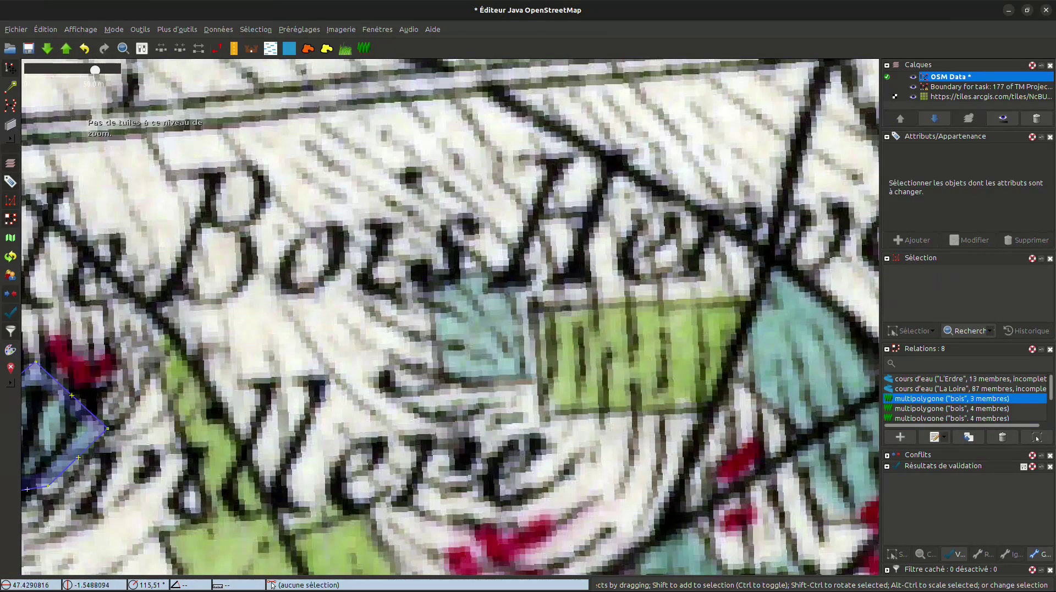
pyautogui.press('a')
pyautogui.click(425, 271)
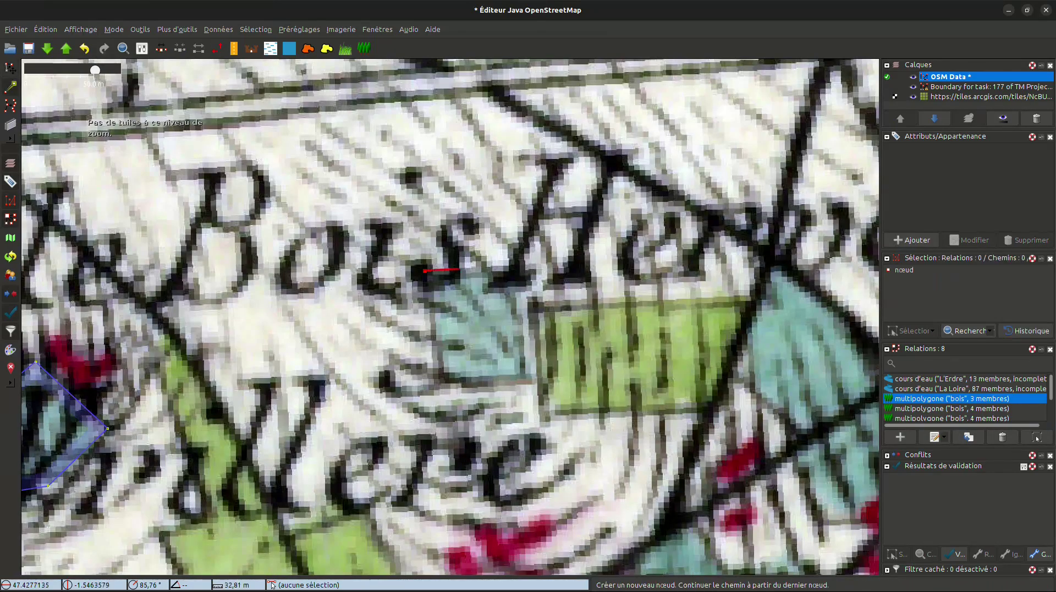
pyautogui.click(512, 271)
pyautogui.click(525, 379)
pyautogui.click(441, 380)
pyautogui.click(425, 270)
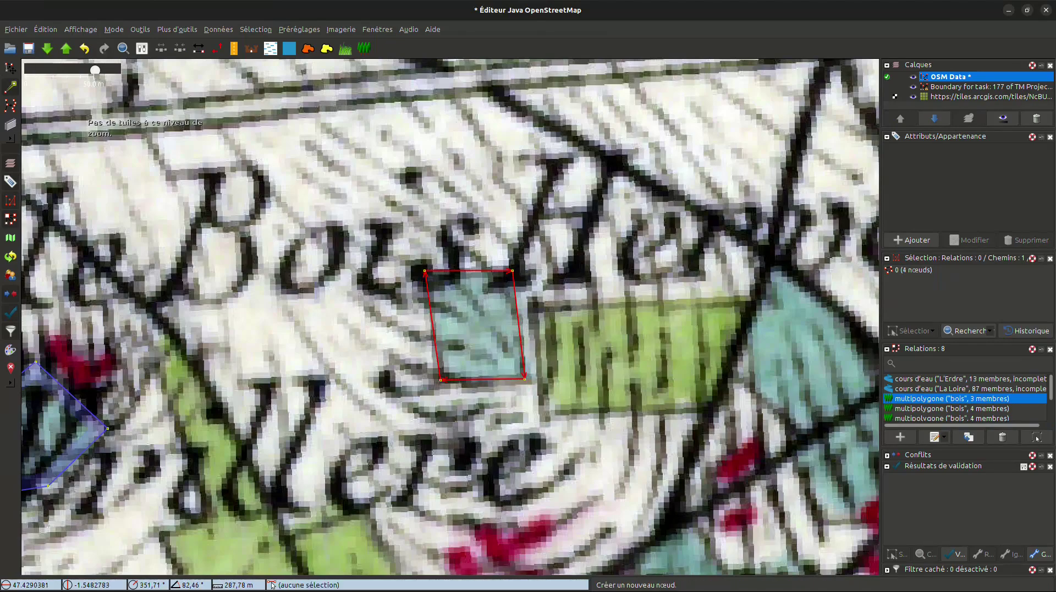
# - Tag the isolated four-node parcel as a wetland (Zone humide) with no name
pyautogui.click(270, 48)
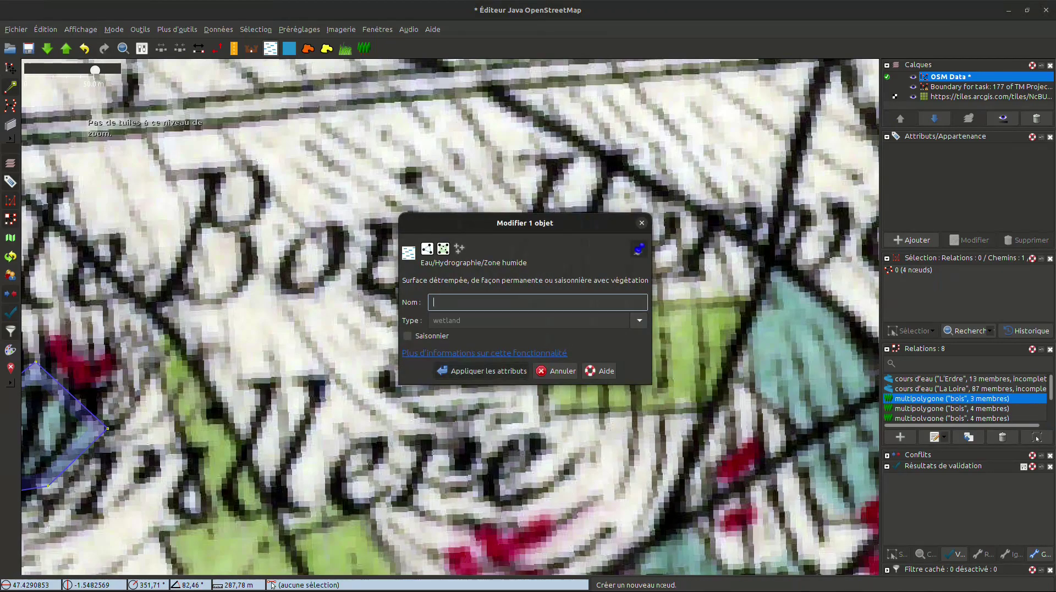
pyautogui.press('Return')
pyautogui.press('Escape')
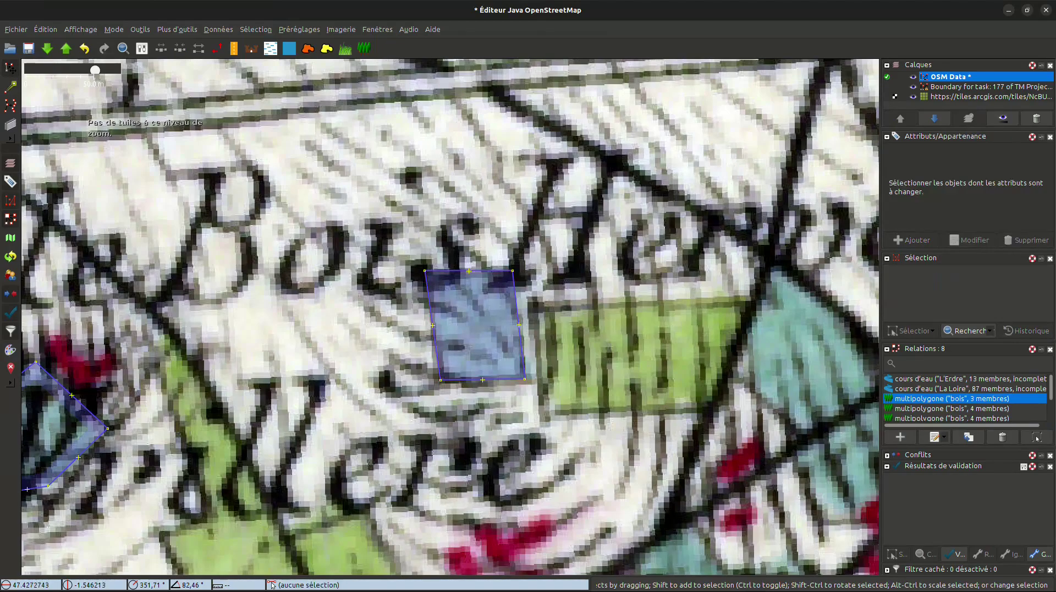
# - Compare the tagging of the isolated closed-way wetland with that of the central wetland multipolygon, and look over the neighbouring parcels
pyautogui.click(519, 325)
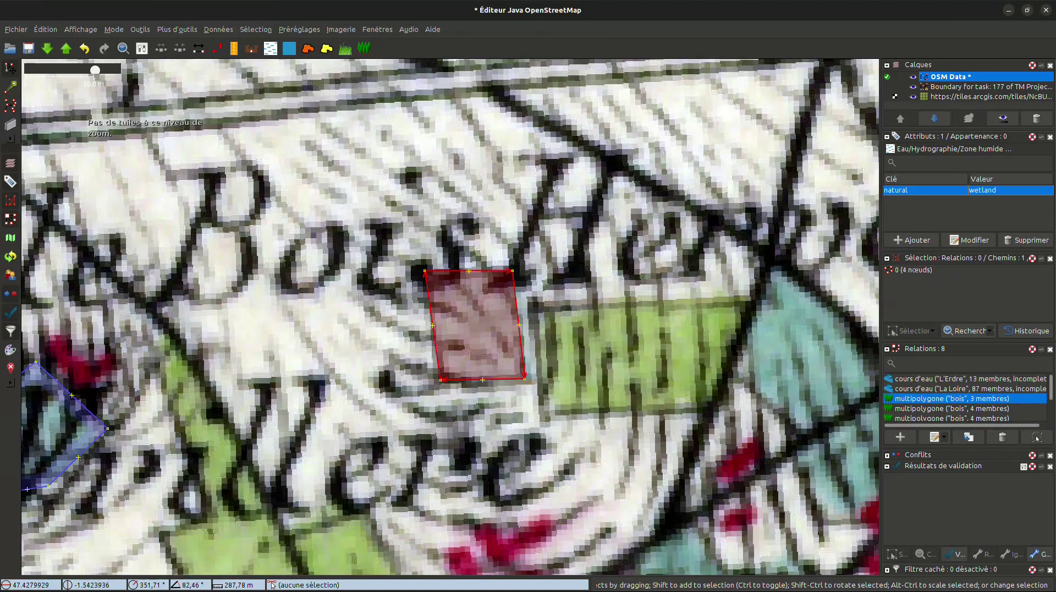
pyautogui.press('Escape')
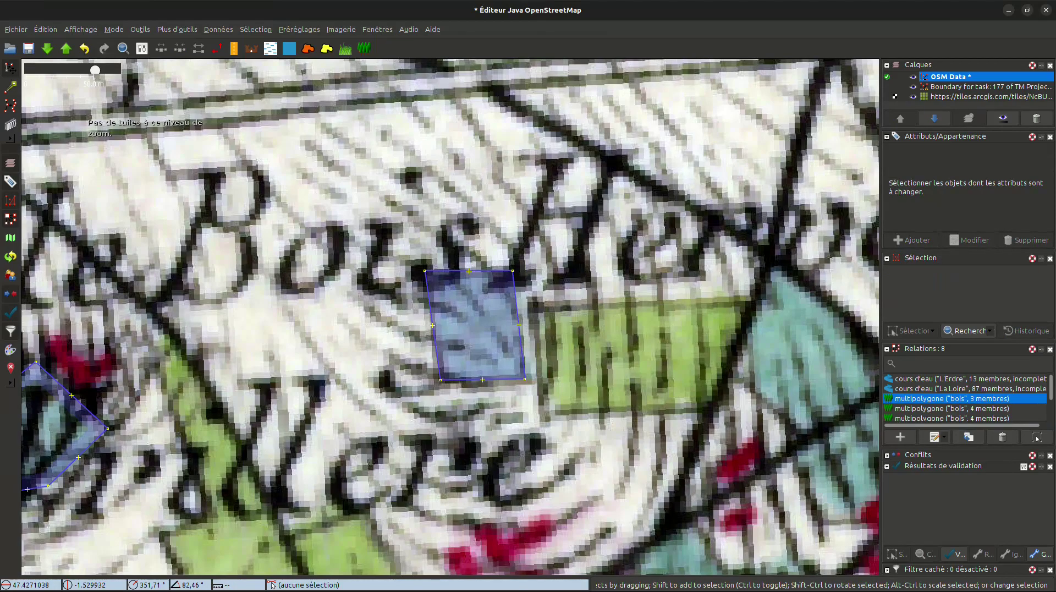
pyautogui.scroll(-2, 605, 359)
pyautogui.moveTo(605, 359); pyautogui.dragTo(643, 316)
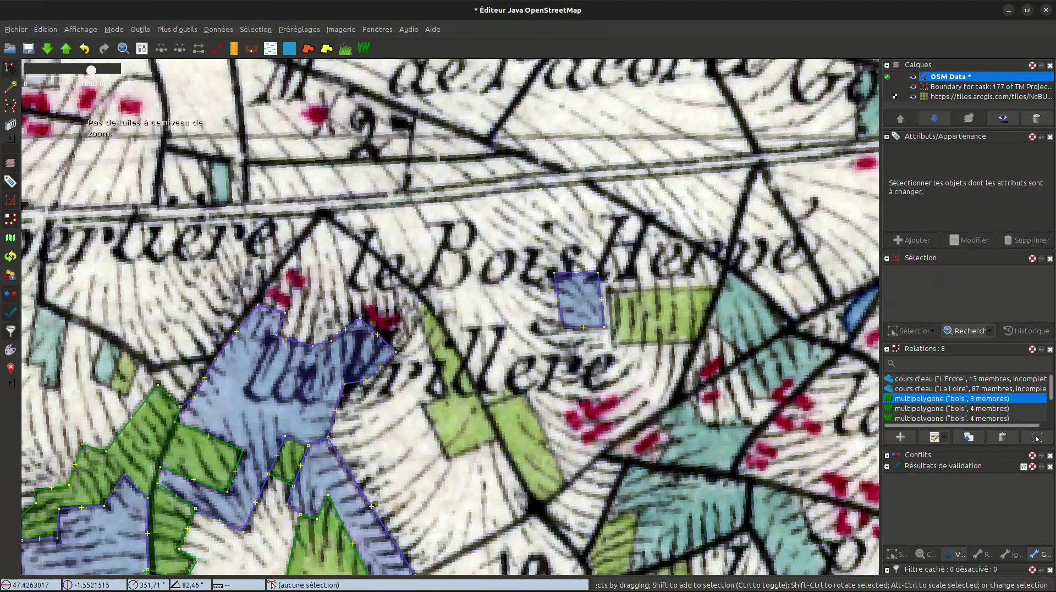
pyautogui.moveTo(544, 263); pyautogui.dragTo(617, 338)
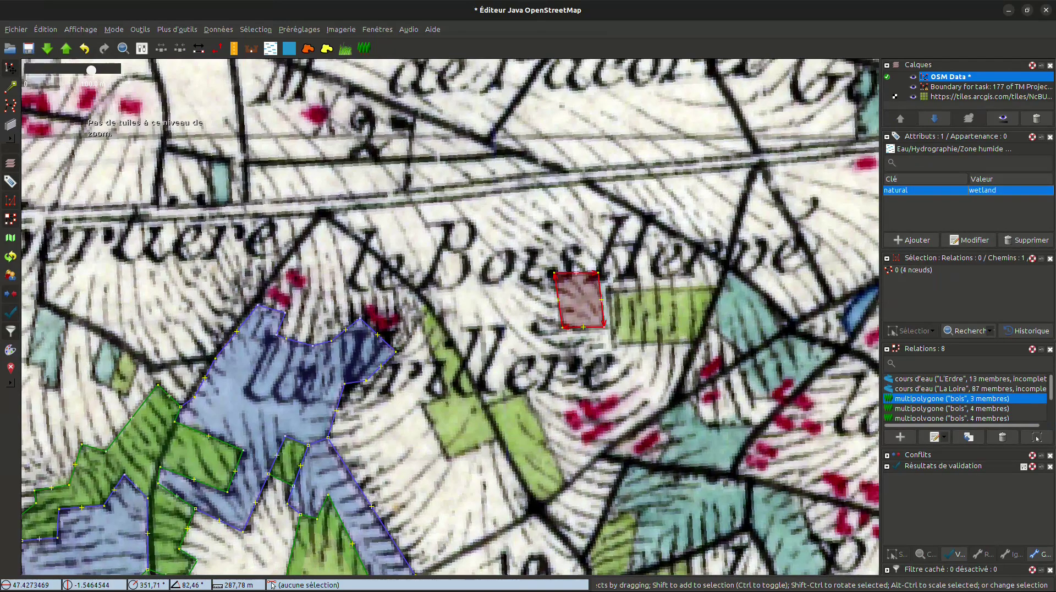
pyautogui.click(324, 385)
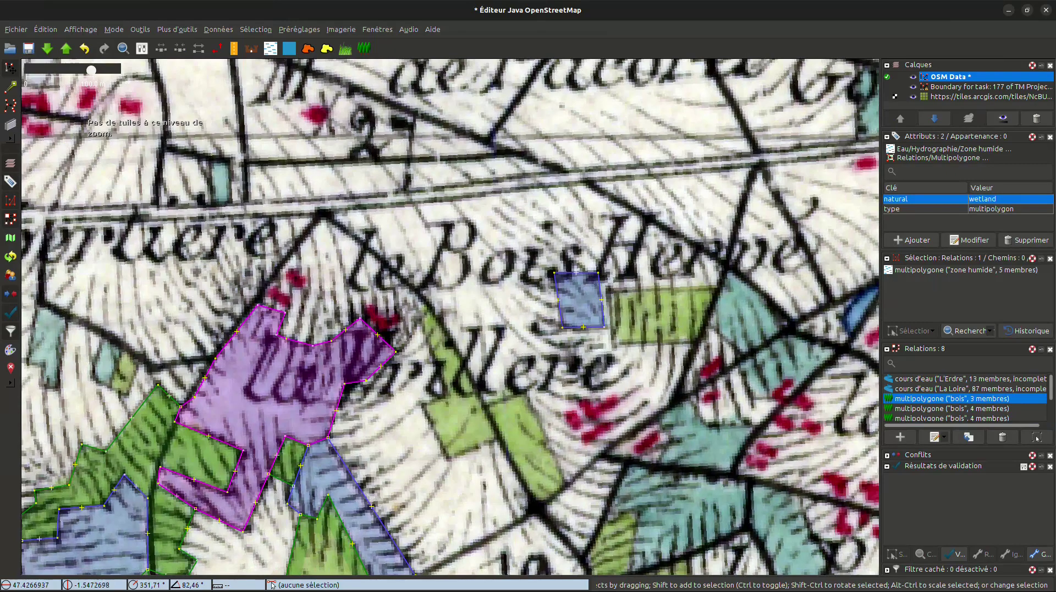
pyautogui.press('Escape')
pyautogui.moveTo(450, 317); pyautogui.dragTo(357, 351)
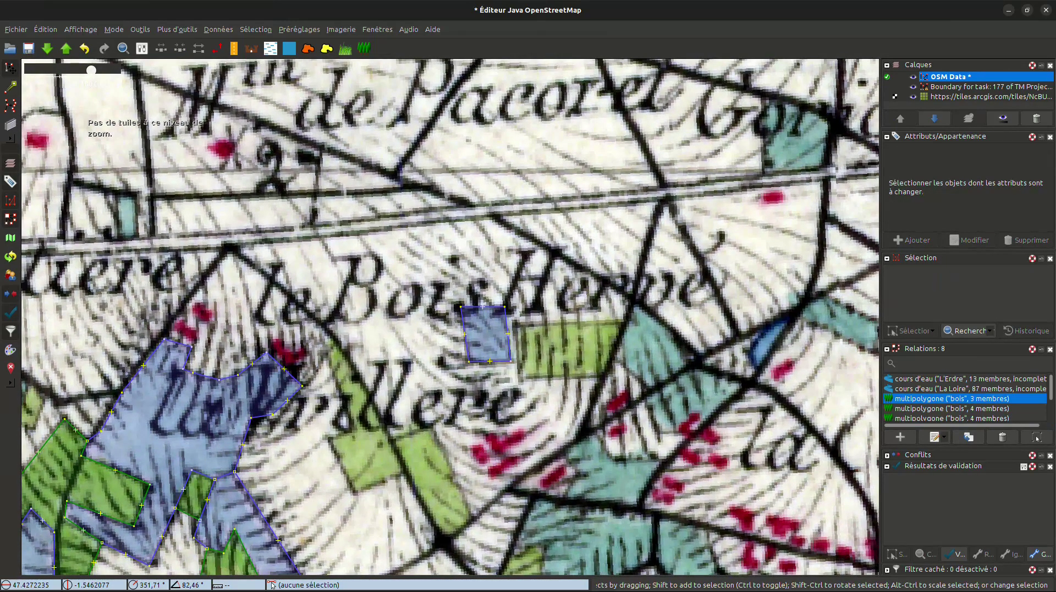
pyautogui.moveTo(358, 351); pyautogui.dragTo(469, 222)
pyautogui.moveTo(341, 387); pyautogui.dragTo(413, 156)
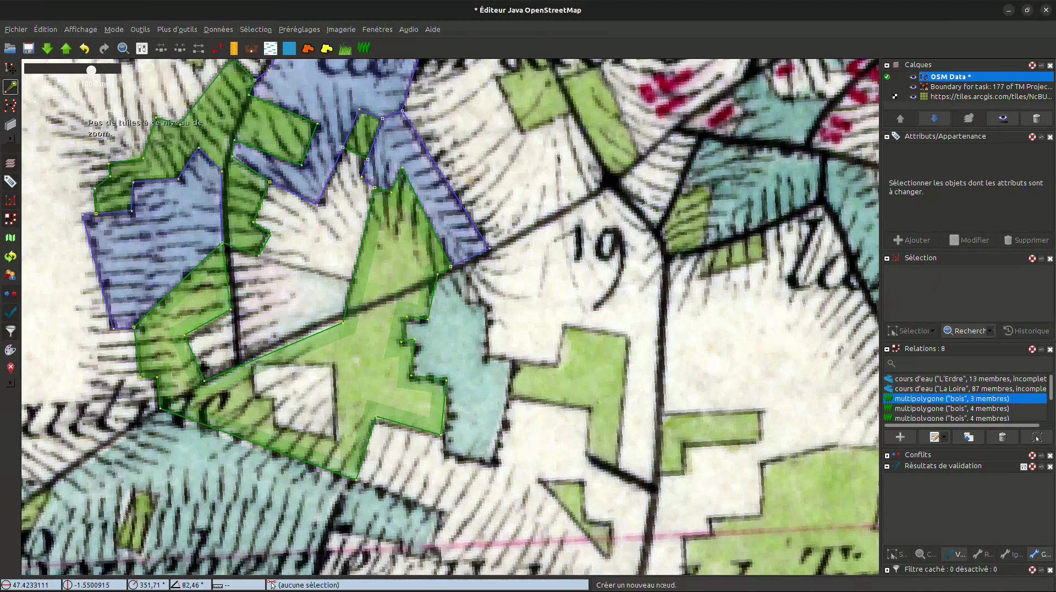
# - Trace the outer boundary of the blue-green parcel east of the large wood as an open eight-node way, about 471 m long
pyautogui.press('a')
pyautogui.click(451, 267)
pyautogui.click(468, 303)
pyautogui.click(485, 304)
pyautogui.click(486, 355)
pyautogui.click(515, 358)
pyautogui.click(496, 464)
pyautogui.click(446, 454)
pyautogui.click(440, 434)
# - Split the large wood's boundary way at its southern junction with the new way around the blue-green parcel
pyautogui.press('s')
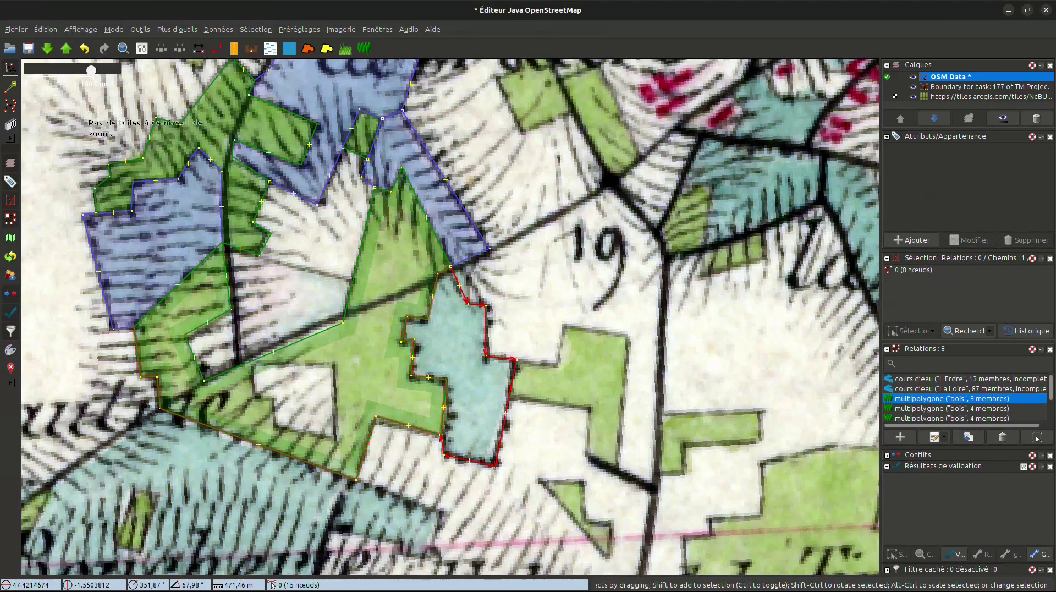
pyautogui.click(436, 433)
pyautogui.keyDown('shift'); pyautogui.click(440, 434); pyautogui.keyUp('shift')
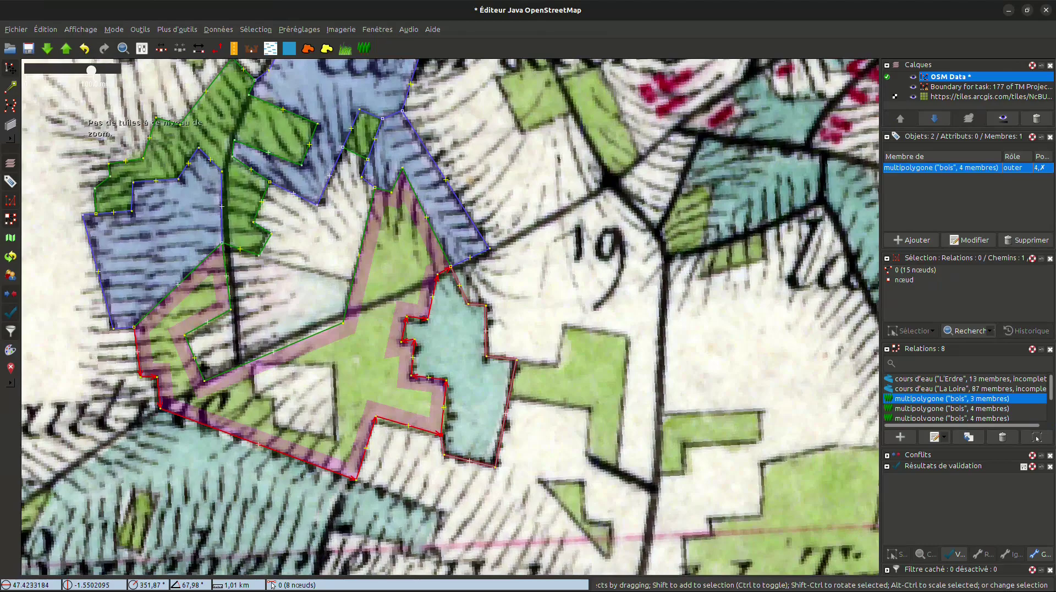
pyautogui.press('p')
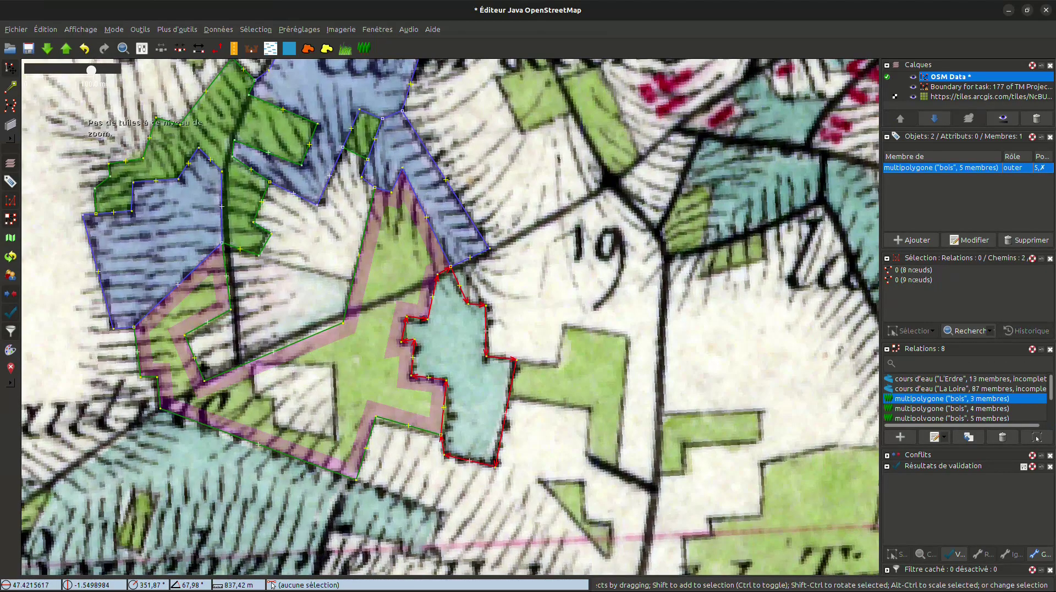
# - Create a multipolygon from the new way and the shared wood boundary, and tag it as a wetland (Zone humide)
pyautogui.hotkey('ctrl', 'b')
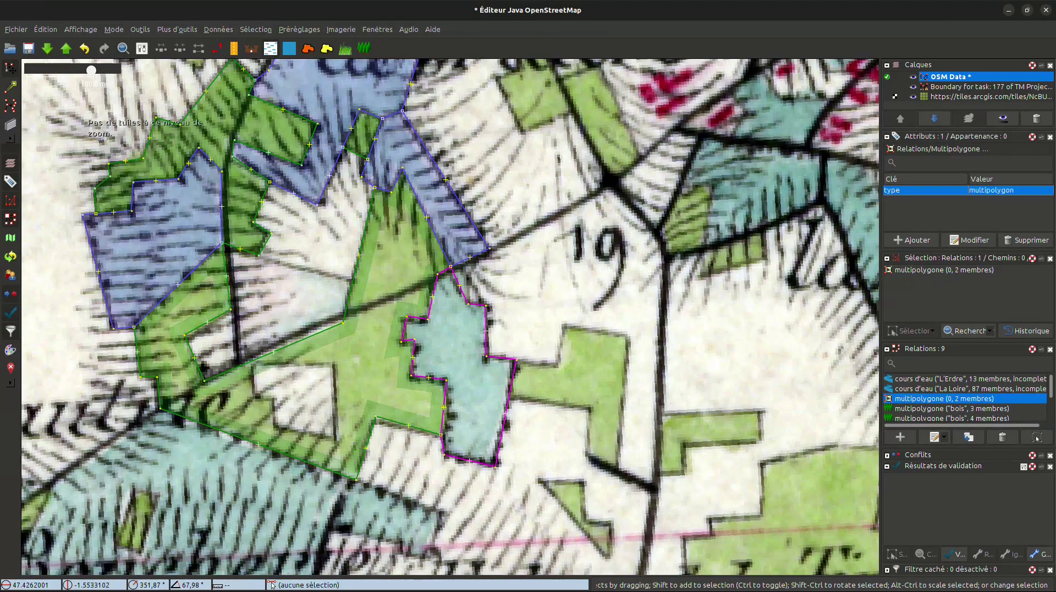
pyautogui.click(270, 48)
pyautogui.click(481, 372)
pyautogui.click(544, 462)
# - Trace the green parcel adjoining the new wetland's east side as an open eight-node way, about 649 m long
pyautogui.moveTo(451, 317); pyautogui.dragTo(360, 323)
pyautogui.press('a')
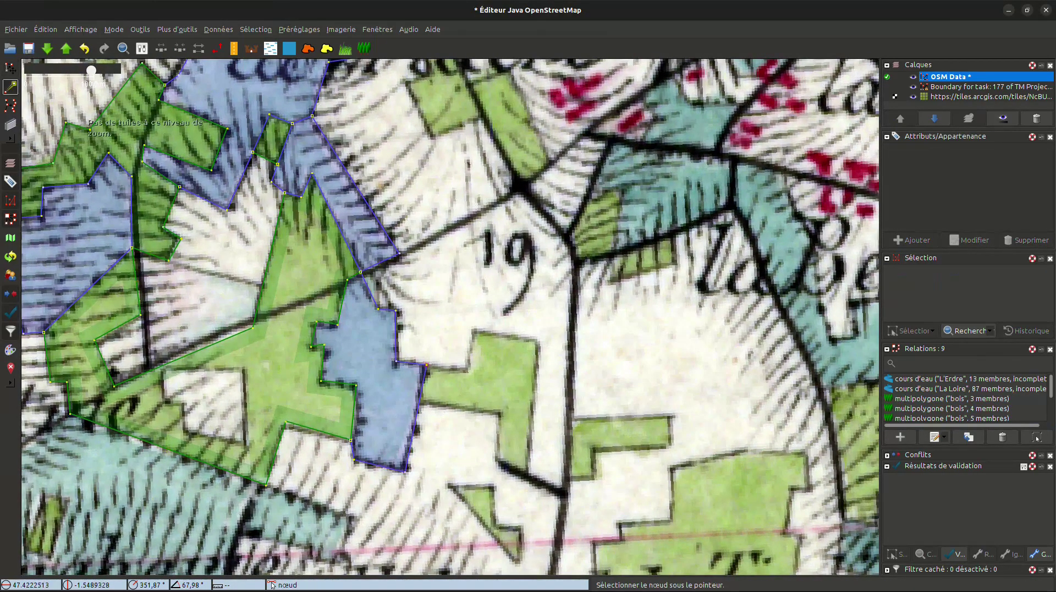
pyautogui.click(426, 364)
pyautogui.click(467, 370)
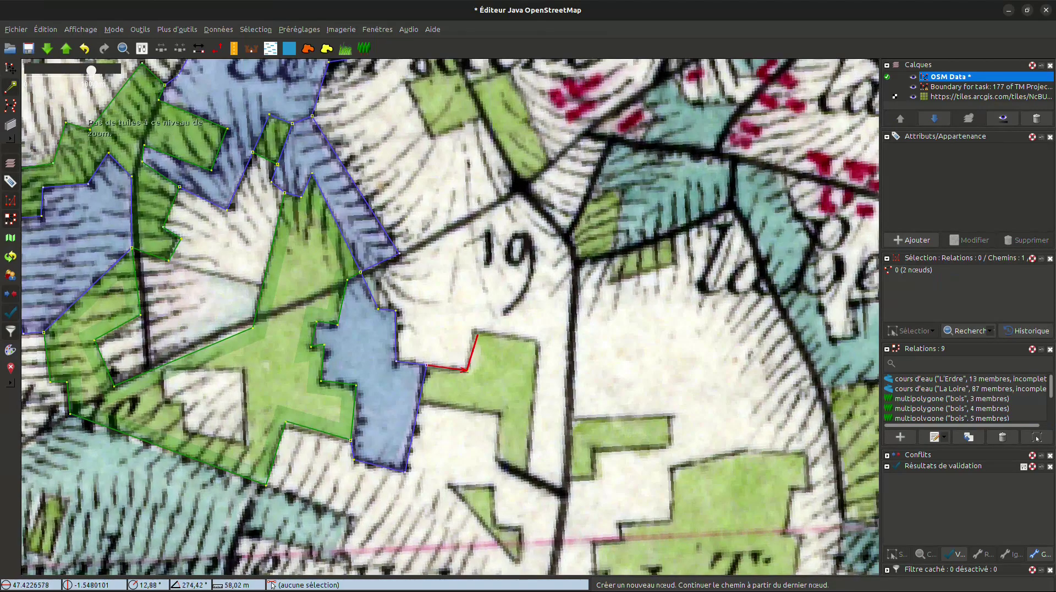
pyautogui.click(474, 329)
pyautogui.click(540, 339)
pyautogui.click(528, 471)
pyautogui.click(498, 457)
pyautogui.click(498, 414)
pyautogui.click(419, 402)
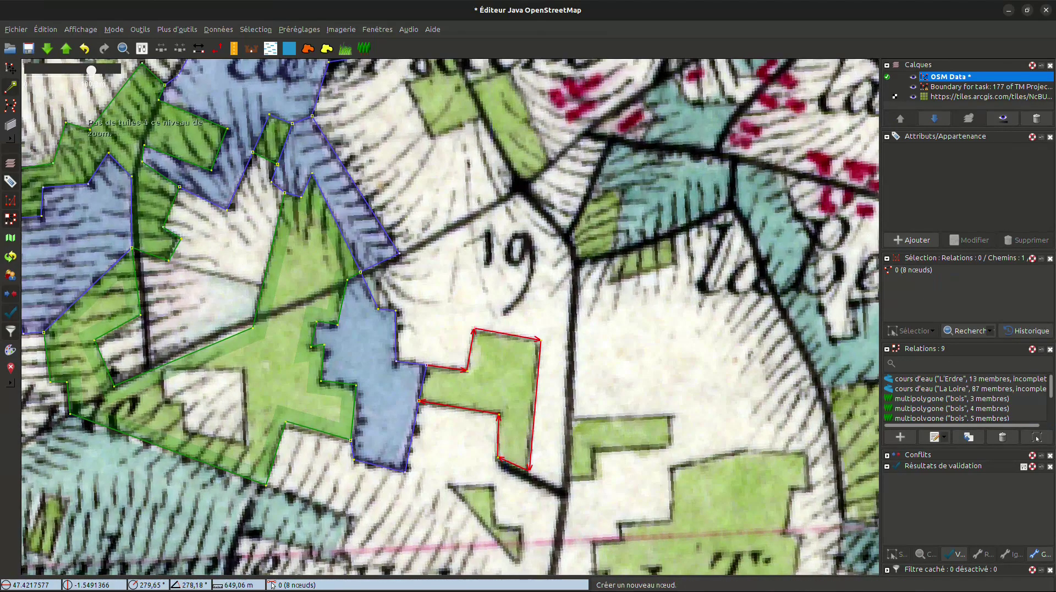
# - Split the wetland's outer boundary way at the two nodes where the green parcel's way meets it
pyautogui.press('s')
pyautogui.click(418, 389)
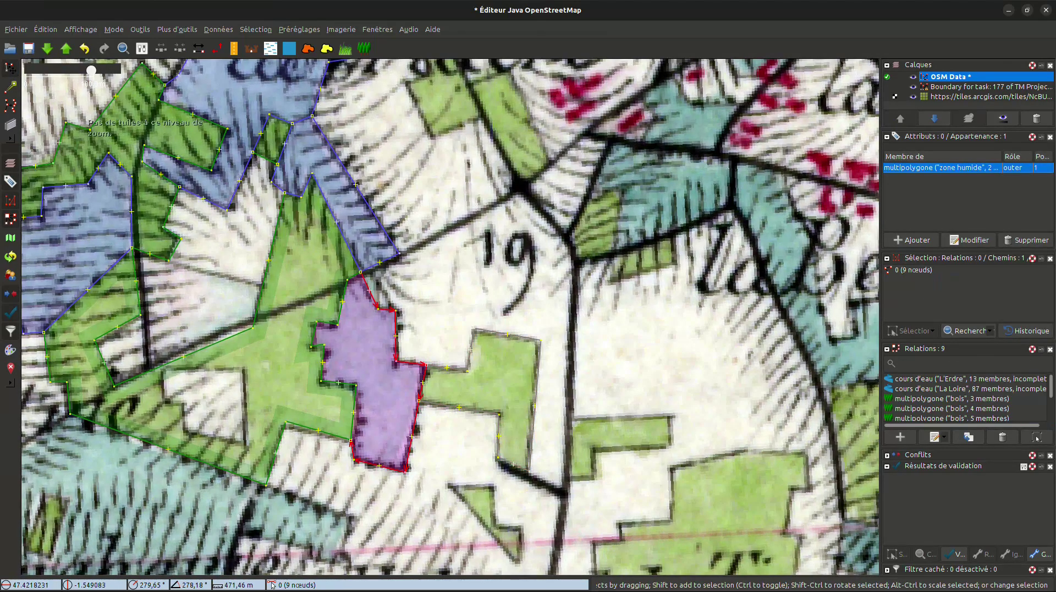
pyautogui.keyDown('shift'); pyautogui.click(419, 401); pyautogui.keyUp('shift')
pyautogui.keyDown('shift'); pyautogui.click(426, 365); pyautogui.keyUp('shift')
pyautogui.press('p')
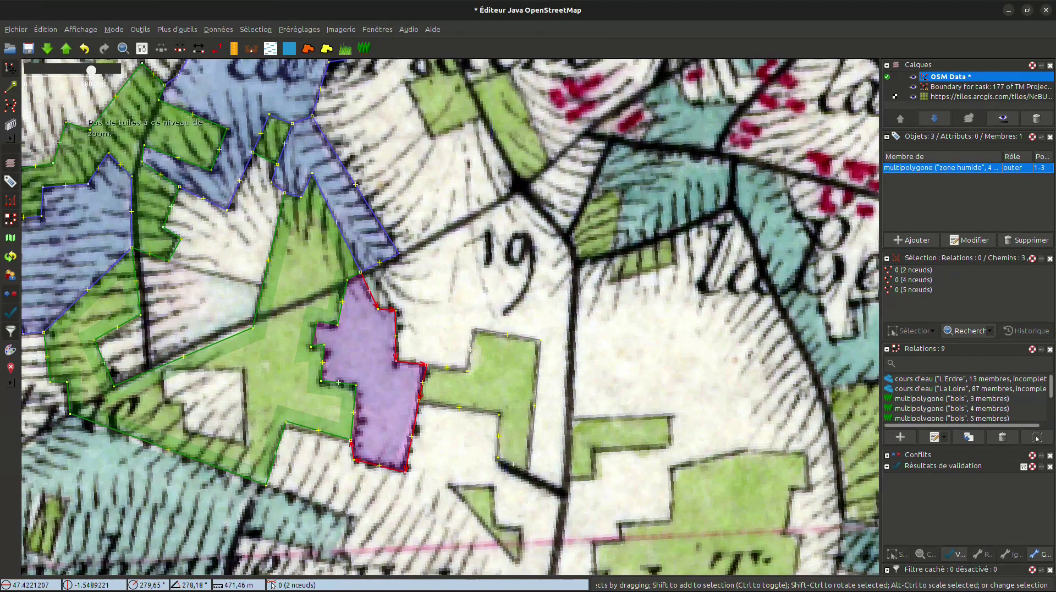
# - Create a multipolygon from the green parcel's way and the shared wetland segment, and tag it as wood (bois)
pyautogui.click(449, 368)
pyautogui.keyDown('shift'); pyautogui.click(424, 378); pyautogui.keyUp('shift')
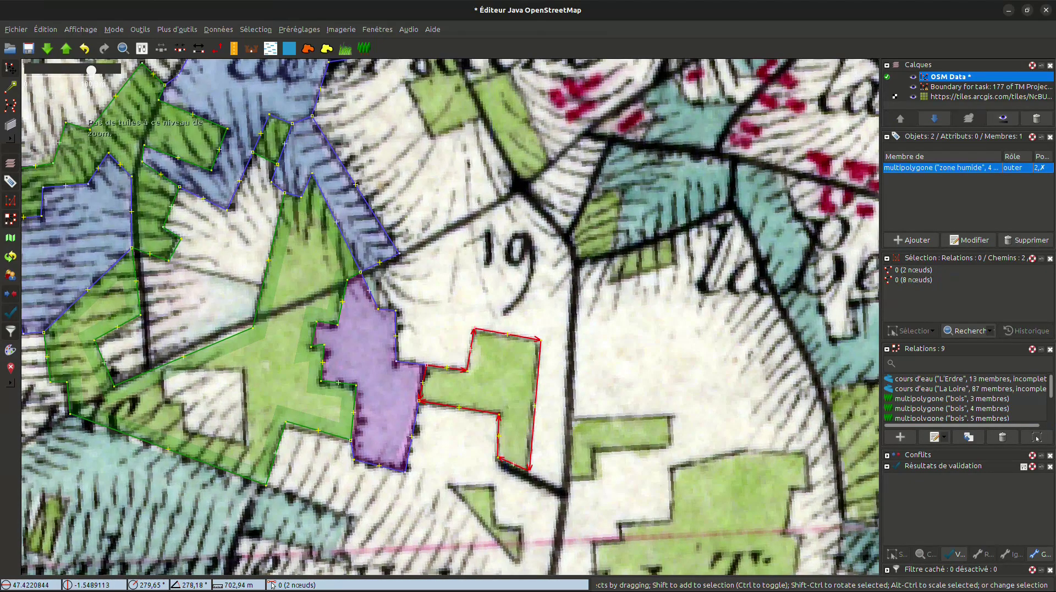
pyautogui.hotkey('ctrl', 'b')
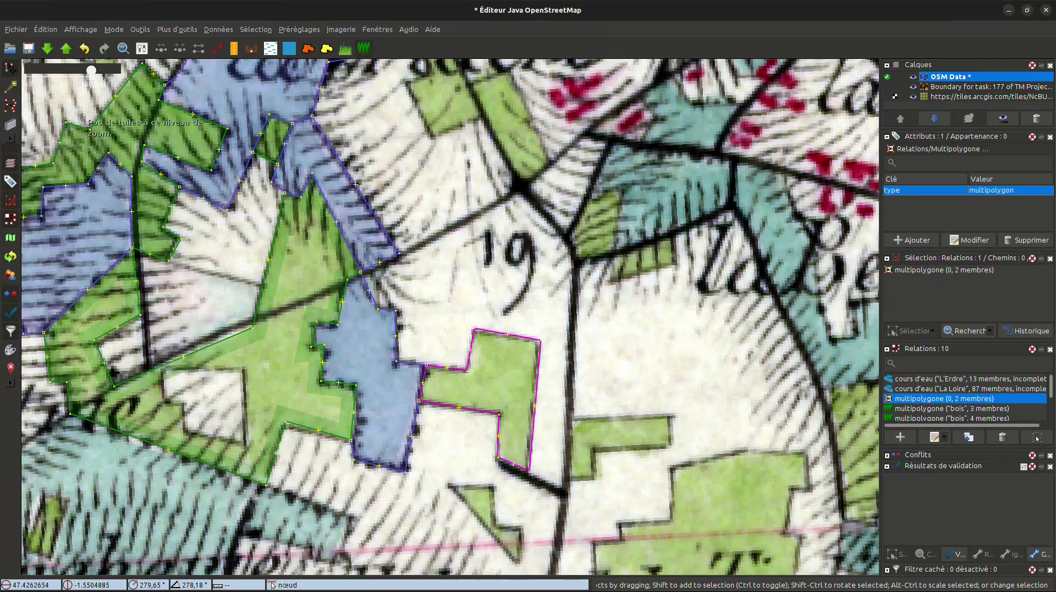
pyautogui.click(364, 48)
pyautogui.press('Return')
pyautogui.press('Escape')
# - Trace the large blue-green area around la Boucherie and le Gazoire as an open 49-node way starting and ending on the large wood's southern boundary
pyautogui.moveTo(450, 317); pyautogui.dragTo(607, 193)
pyautogui.hotkey('ctrl', 'Left')
pyautogui.hotkey('ctrl', 'Down')
pyautogui.press('a')
pyautogui.click(478, 315)
pyautogui.click(565, 346)
pyautogui.click(548, 391)
pyautogui.click(448, 366)
pyautogui.click(435, 422)
pyautogui.click(443, 455)
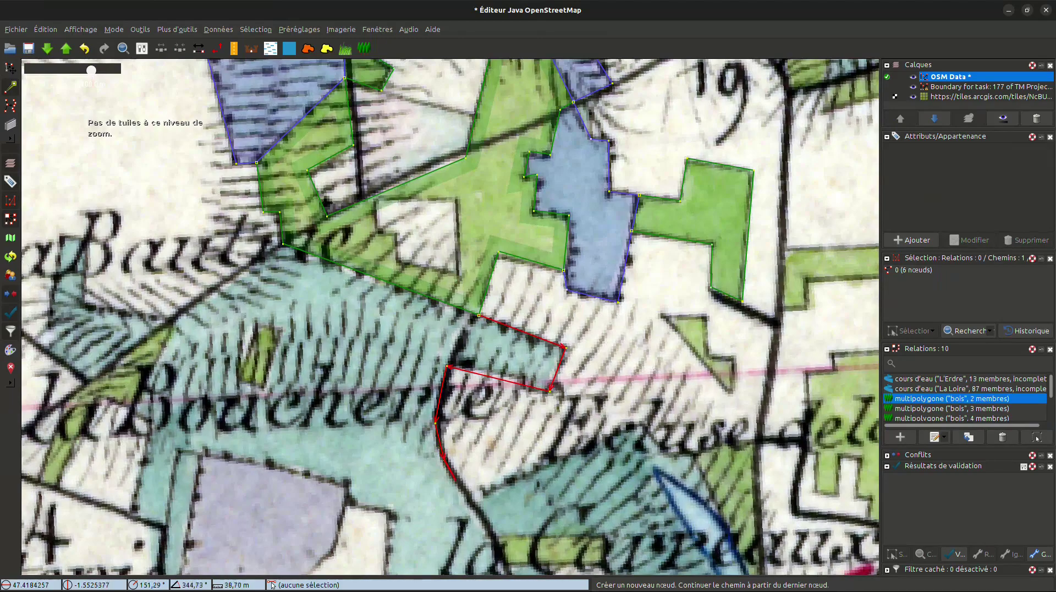
pyautogui.click(465, 501)
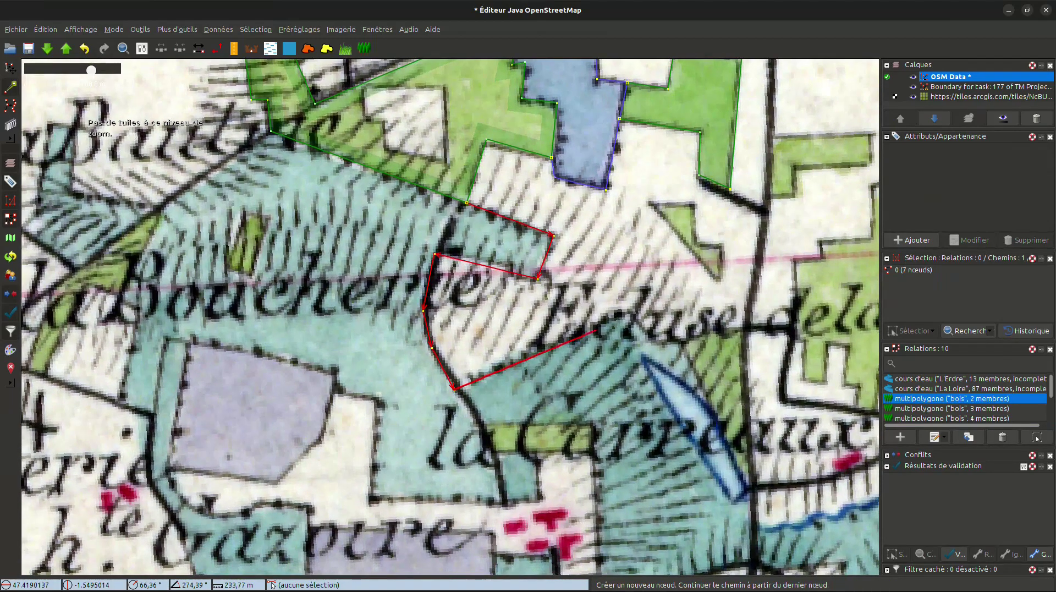
pyautogui.click(656, 344)
pyautogui.click(680, 342)
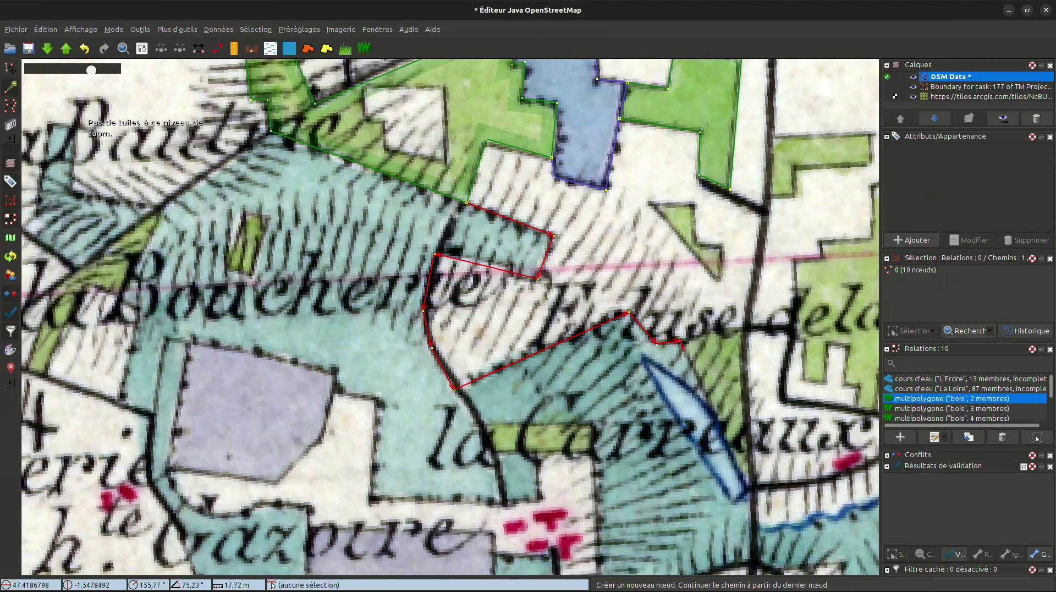
pyautogui.click(715, 410)
pyautogui.click(644, 357)
pyautogui.click(700, 452)
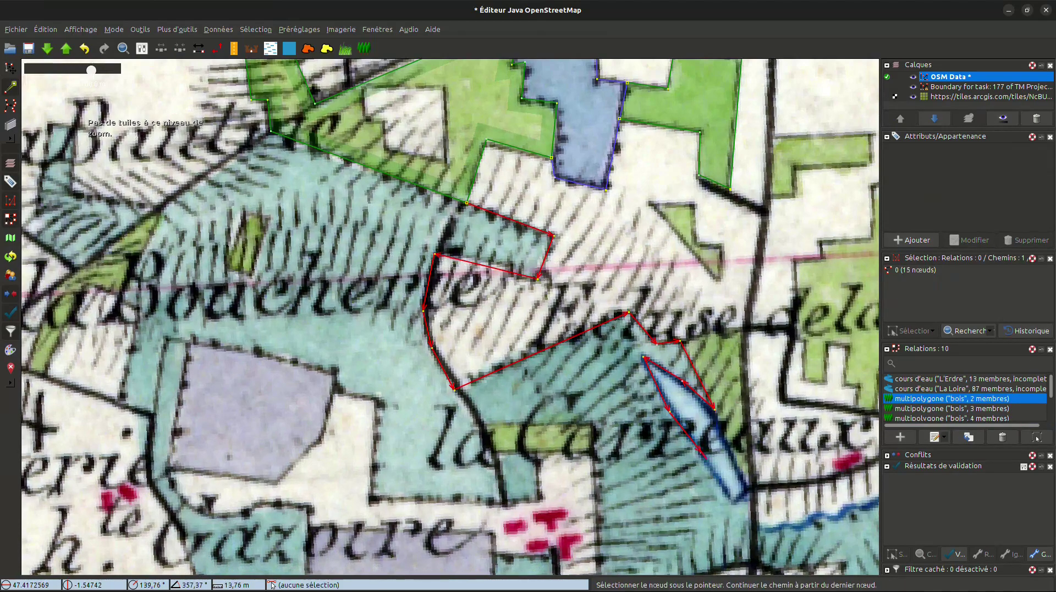
pyautogui.click(732, 500)
pyautogui.click(754, 530)
pyautogui.click(751, 560)
pyautogui.moveTo(739, 549); pyautogui.dragTo(748, 488)
pyautogui.click(703, 517)
pyautogui.click(611, 546)
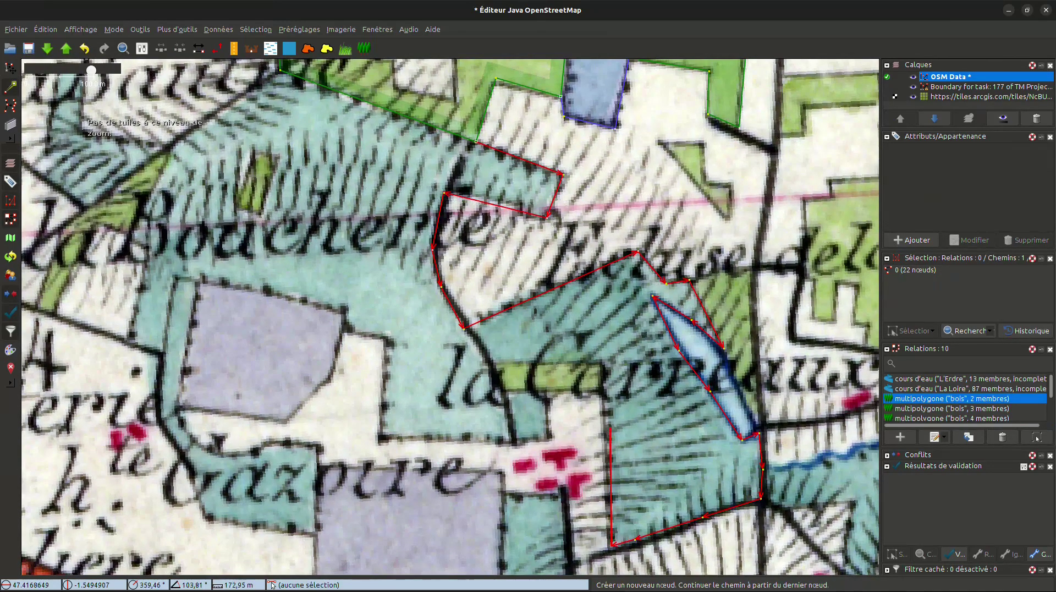
pyautogui.click(603, 392)
pyautogui.click(602, 360)
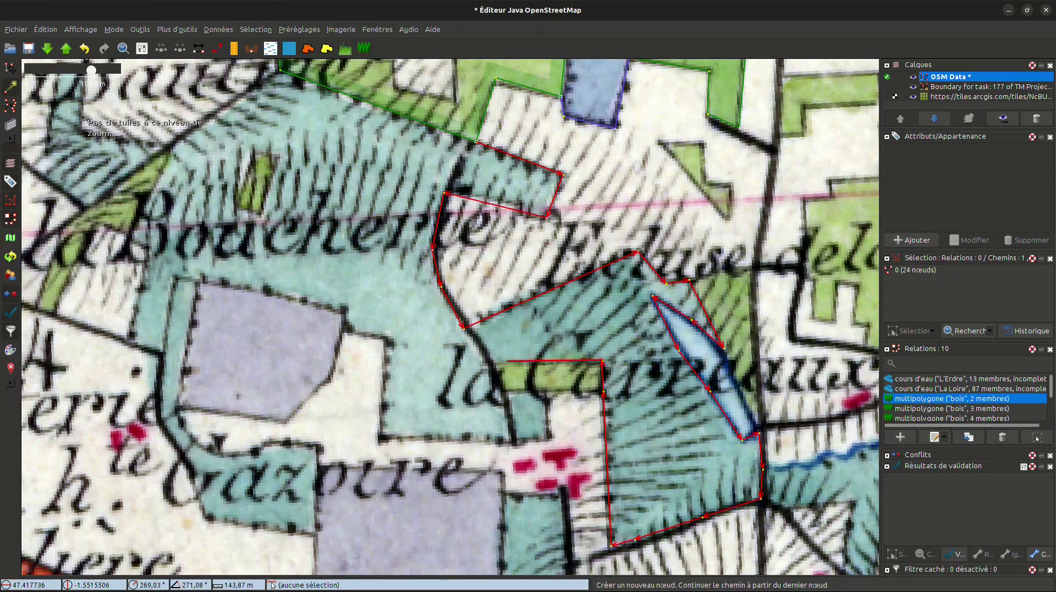
pyautogui.click(546, 393)
pyautogui.click(507, 442)
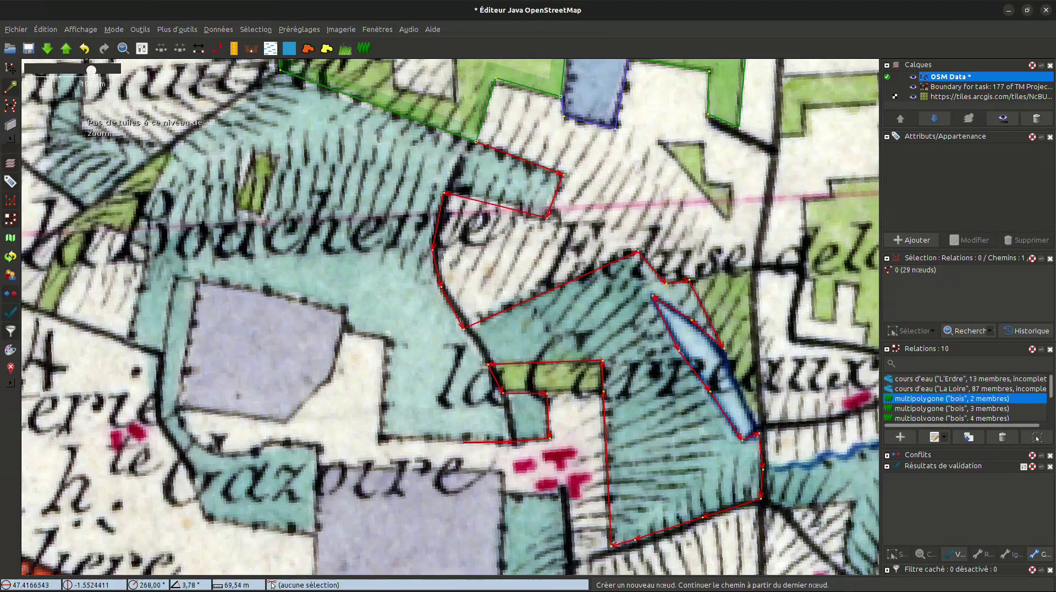
pyautogui.click(378, 441)
pyautogui.click(390, 341)
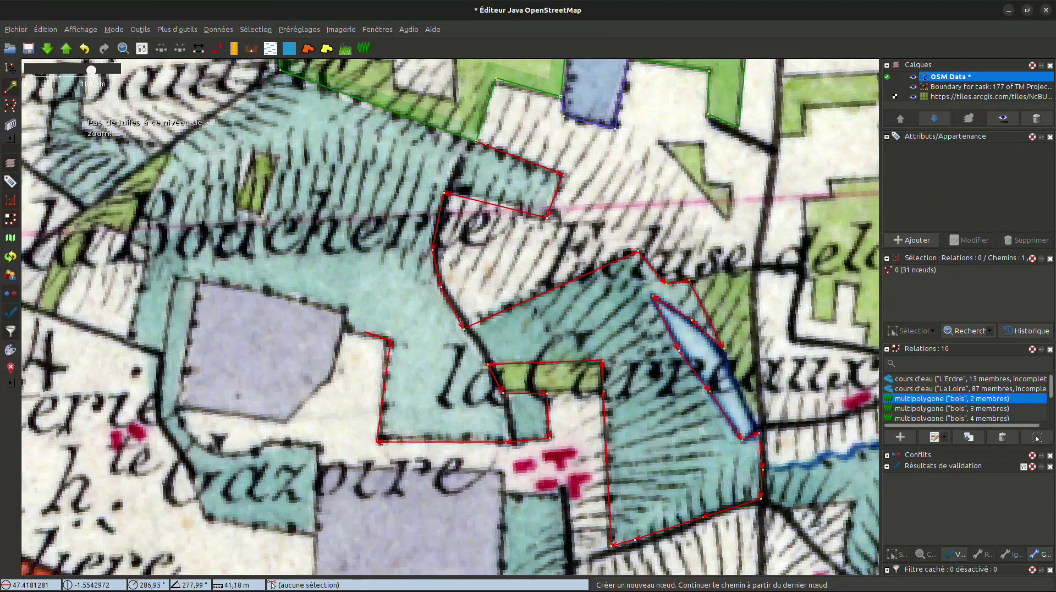
pyautogui.click(342, 330)
pyautogui.click(344, 310)
pyautogui.click(203, 277)
pyautogui.click(176, 407)
pyautogui.click(195, 438)
pyautogui.click(273, 441)
pyautogui.click(318, 446)
pyautogui.click(317, 539)
pyautogui.click(205, 519)
pyautogui.click(187, 459)
pyautogui.click(159, 355)
pyautogui.click(132, 337)
pyautogui.click(147, 249)
pyautogui.click(131, 236)
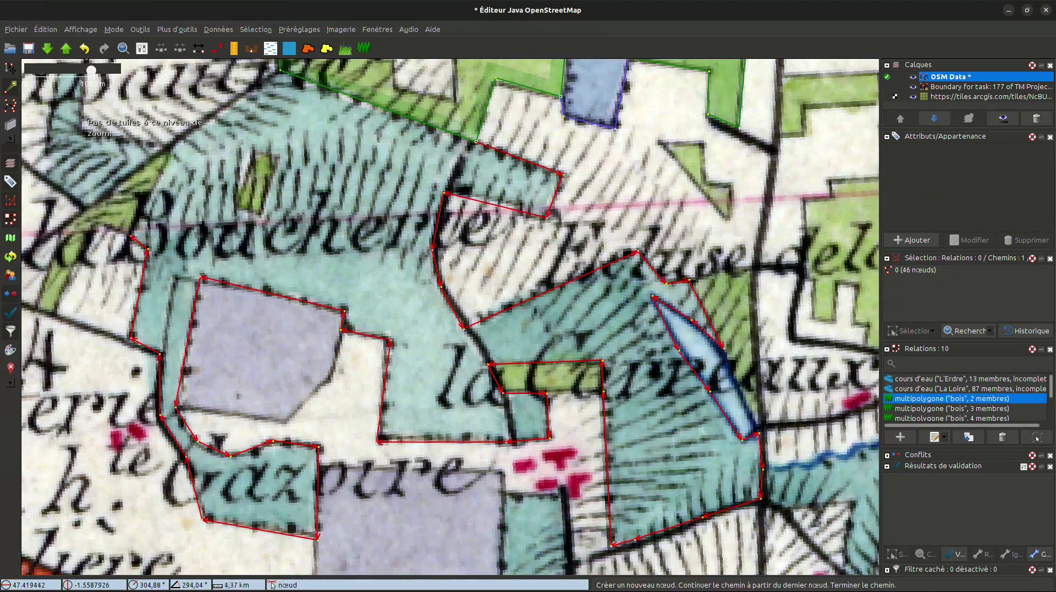
pyautogui.click(173, 147)
pyautogui.click(280, 70)
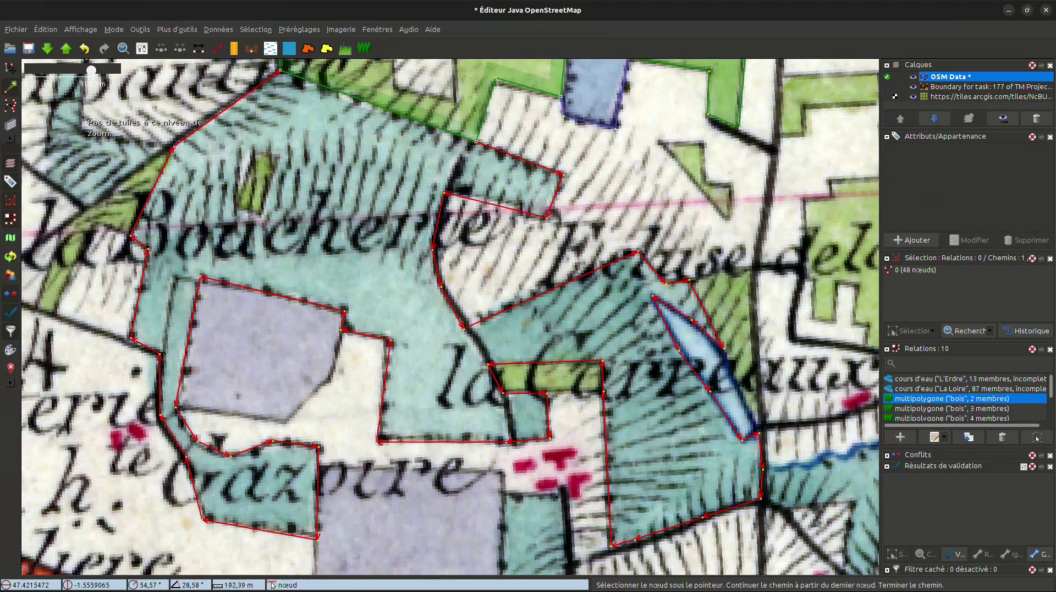
# - Split the large wood's southern boundary way at the two nodes where the big blue-green area's way meets it
pyautogui.moveTo(279, 69); pyautogui.dragTo(252, 123)
pyautogui.press('s')
pyautogui.click(319, 147)
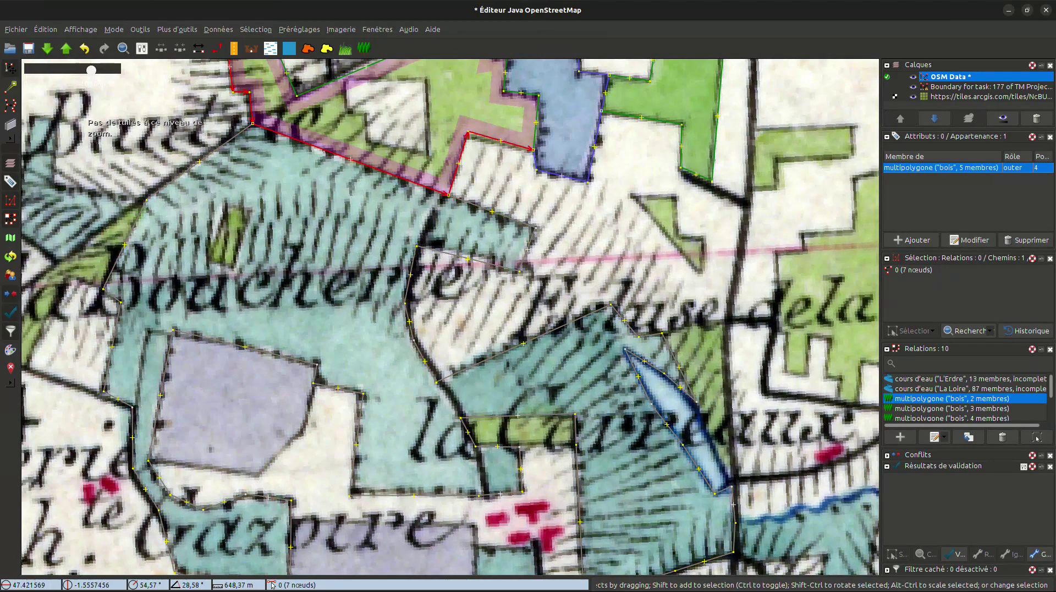
pyautogui.keyDown('shift'); pyautogui.click(252, 124); pyautogui.keyUp('shift')
pyautogui.keyDown('shift'); pyautogui.click(448, 194); pyautogui.keyUp('shift')
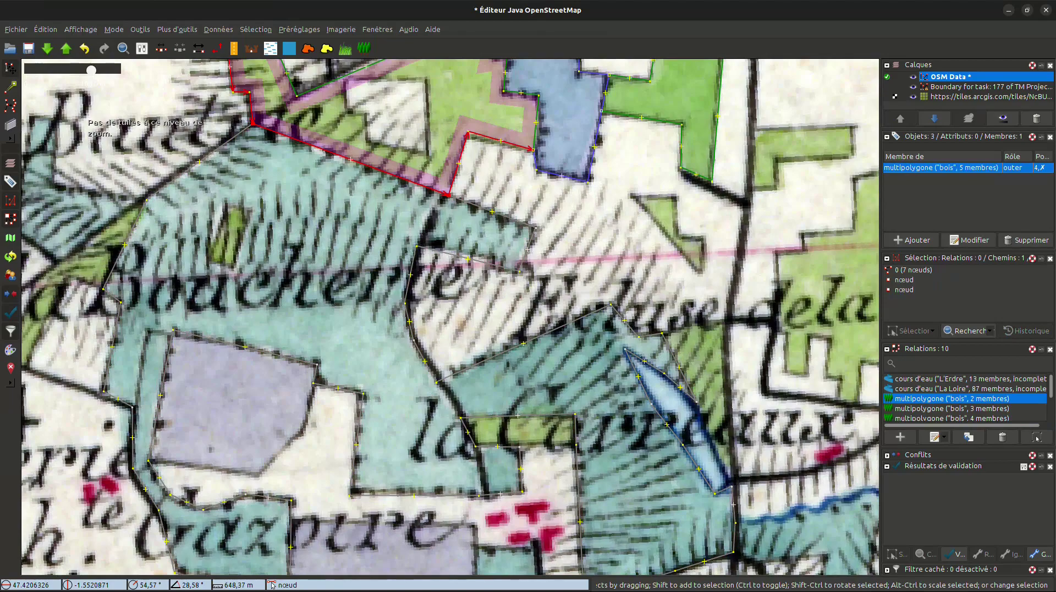
pyautogui.press('p')
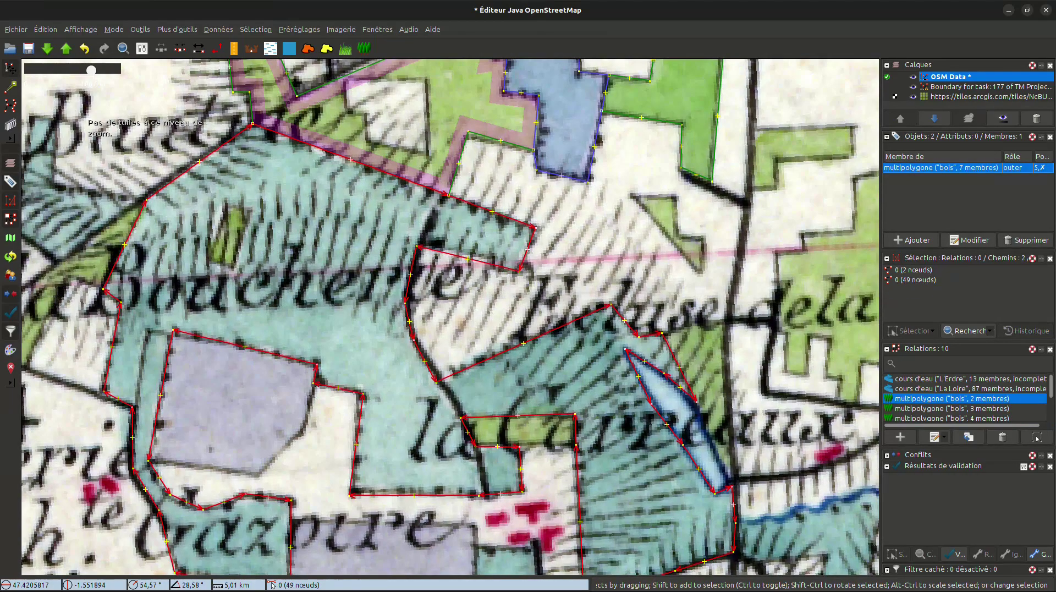
# - Create a multipolygon from the 49-node way and the shared southern wood boundary, and tag it as an unnamed wetland (Zone humide)
pyautogui.hotkey('ctrl', 'b')
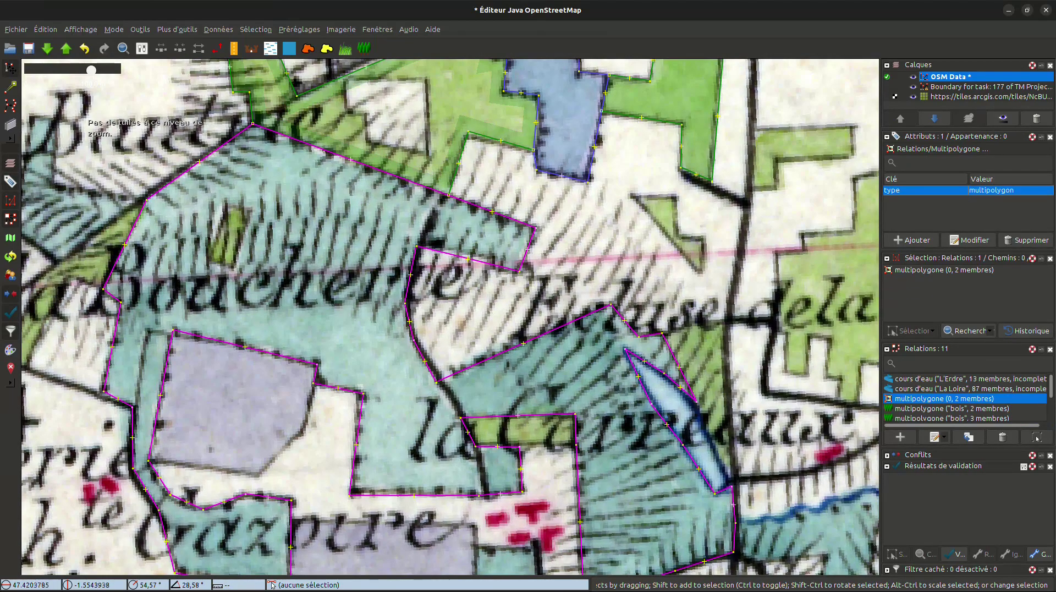
pyautogui.click(270, 48)
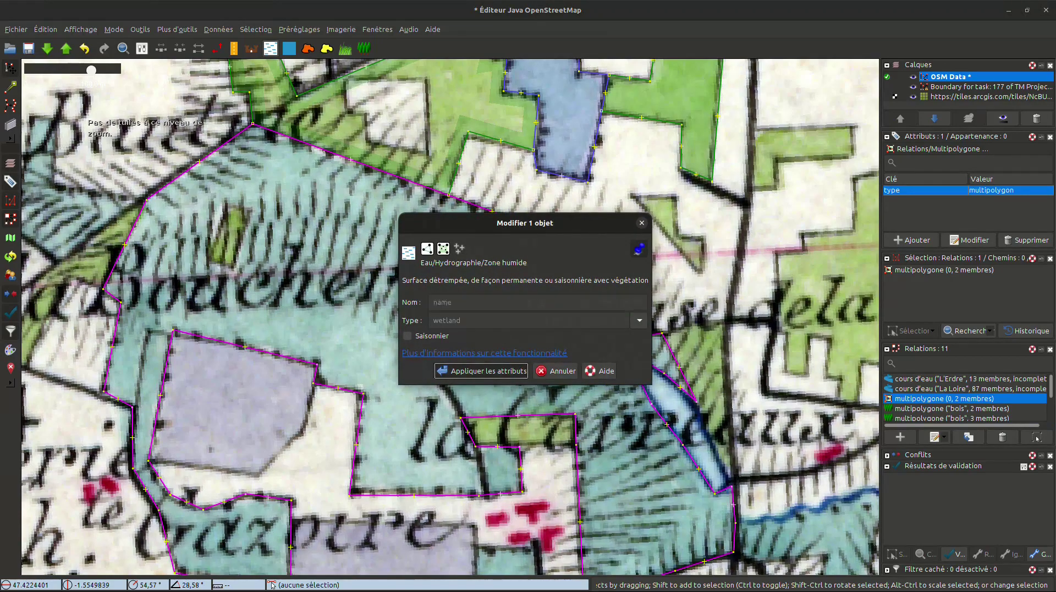
pyautogui.click(481, 371)
pyautogui.press('Escape')
# - Look over the digitized wood and wetland parcels in relation to the whole task area and its surroundings
pyautogui.scroll(-4, 351, 260)
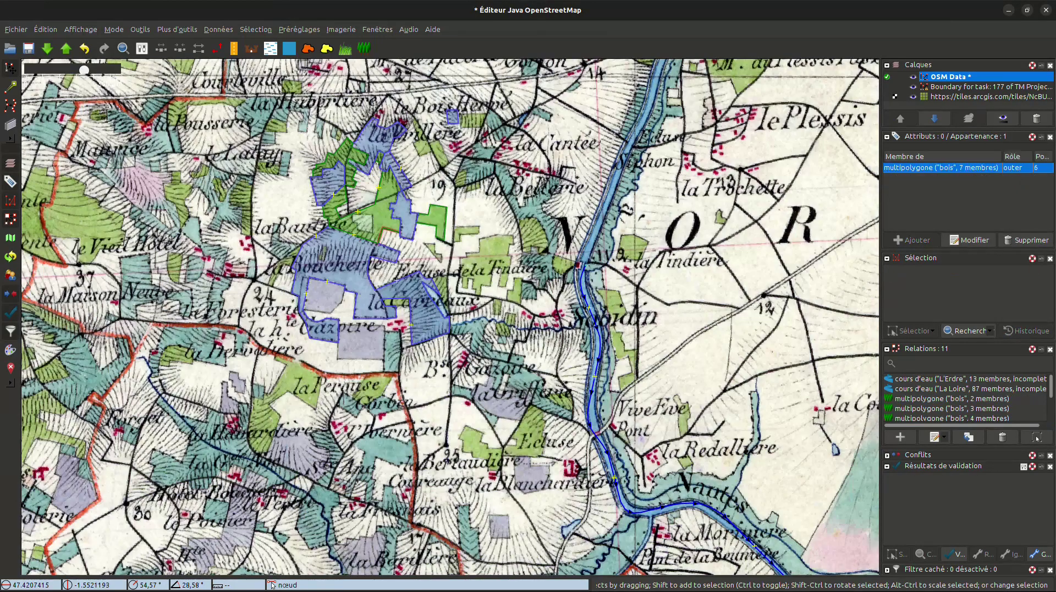
pyautogui.moveTo(346, 210); pyautogui.dragTo(334, 279)
pyautogui.press('Escape')
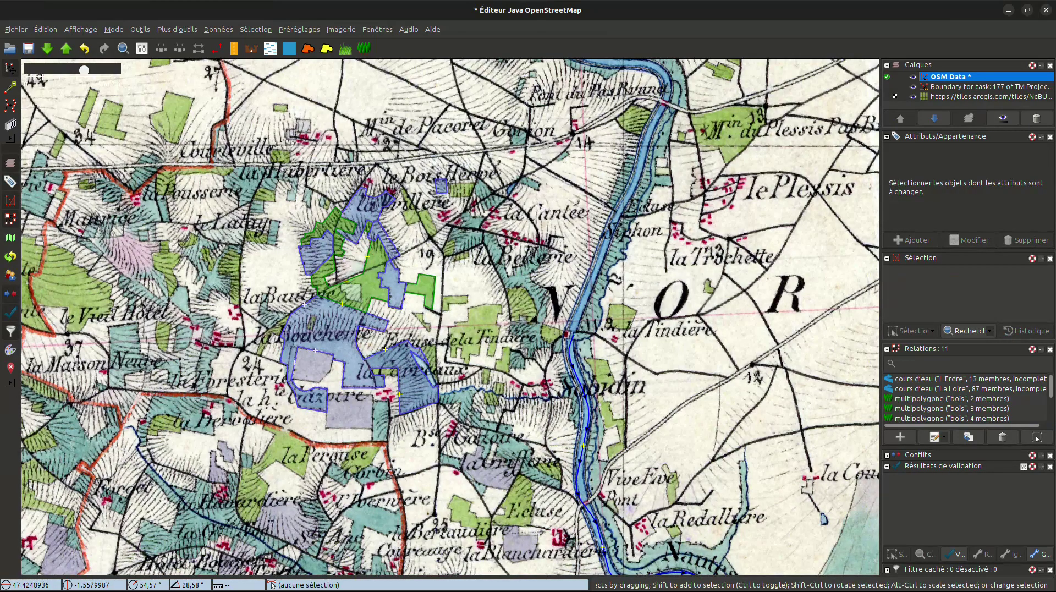
pyautogui.scroll(-2, 278, 247)
pyautogui.moveTo(278, 248); pyautogui.dragTo(300, 308)
pyautogui.scroll(-2, 304, 314)
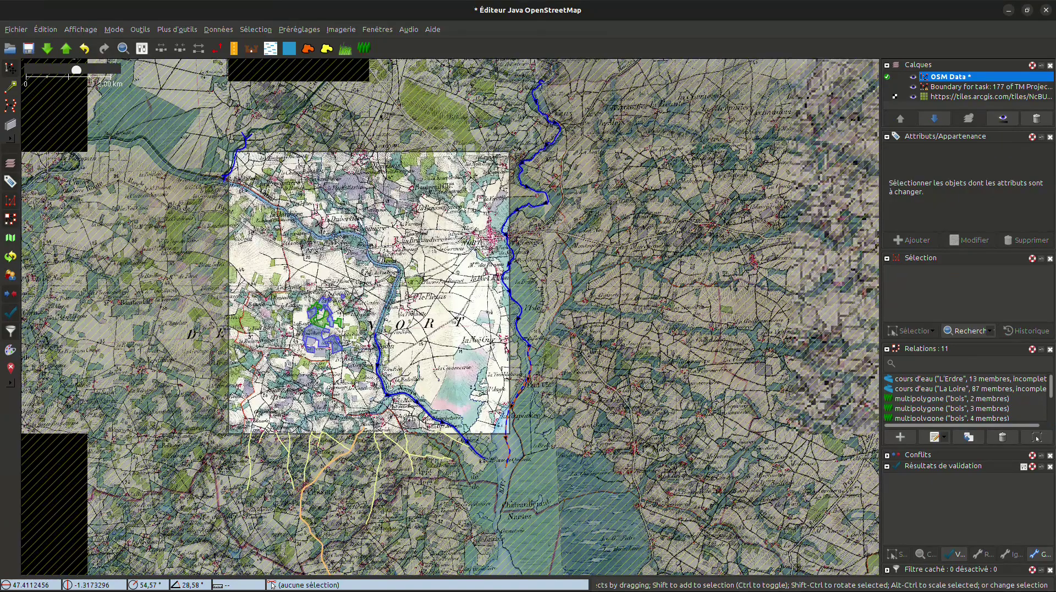
pyautogui.press('-')
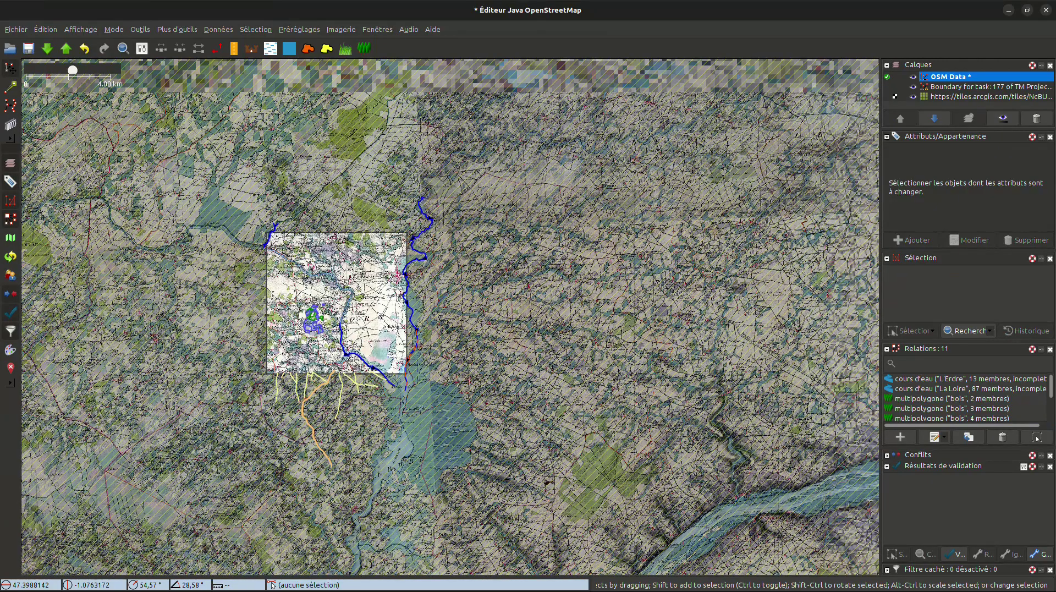
pyautogui.press('+')
pyautogui.press('+')
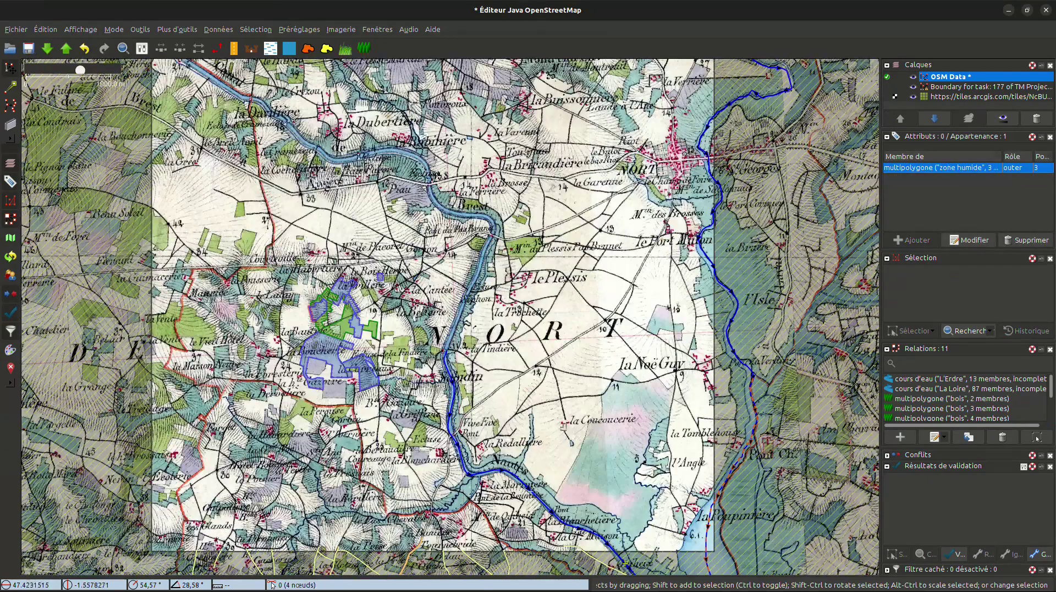
pyautogui.moveTo(573, 311); pyautogui.dragTo(591, 330)
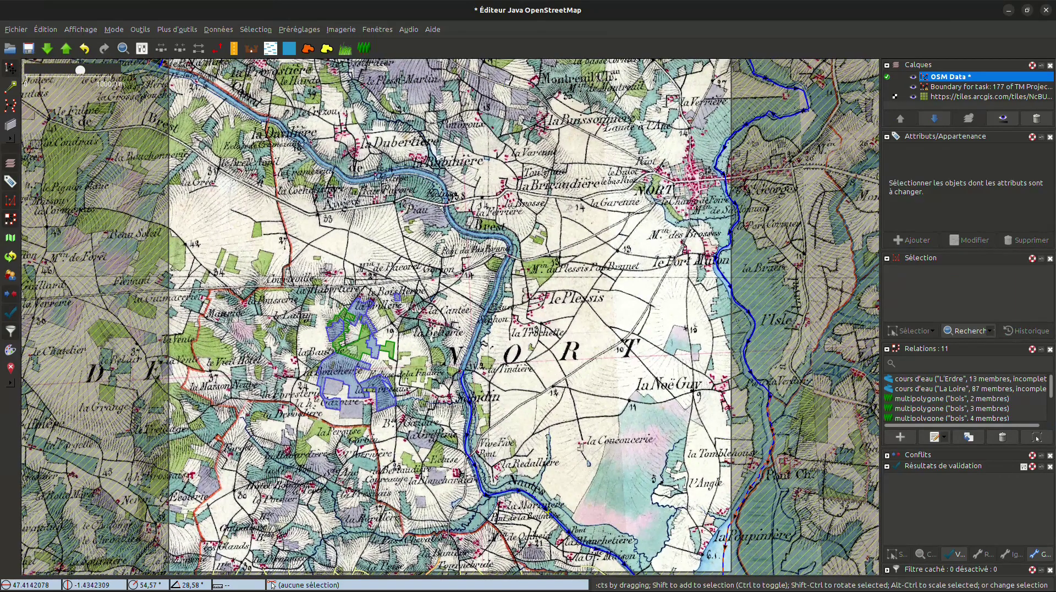